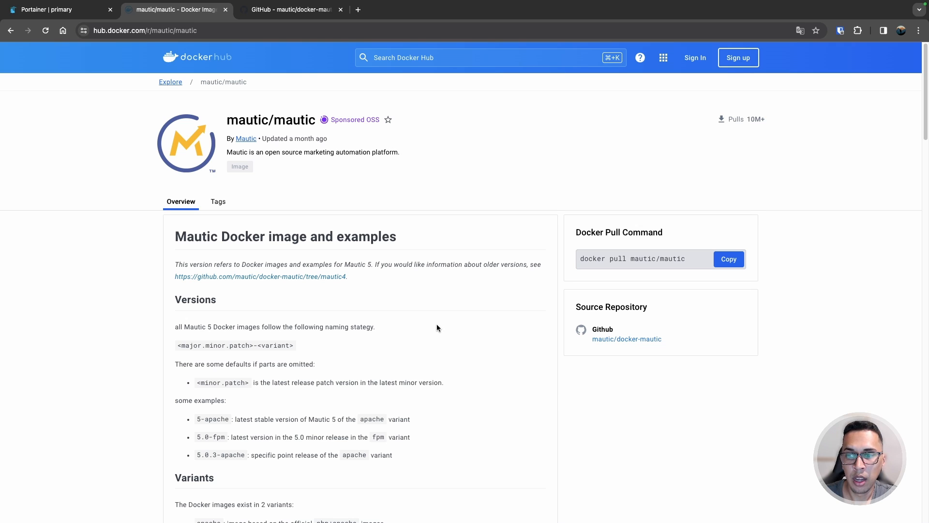
Review the versions, variants and the mautic_web, mautic_worker and mautic_cron roles in the mautic/mautic image overview.
{"action": "scroll", "coordinate": [438, 317], "scroll_direction": "down", "scroll_amount": 3}
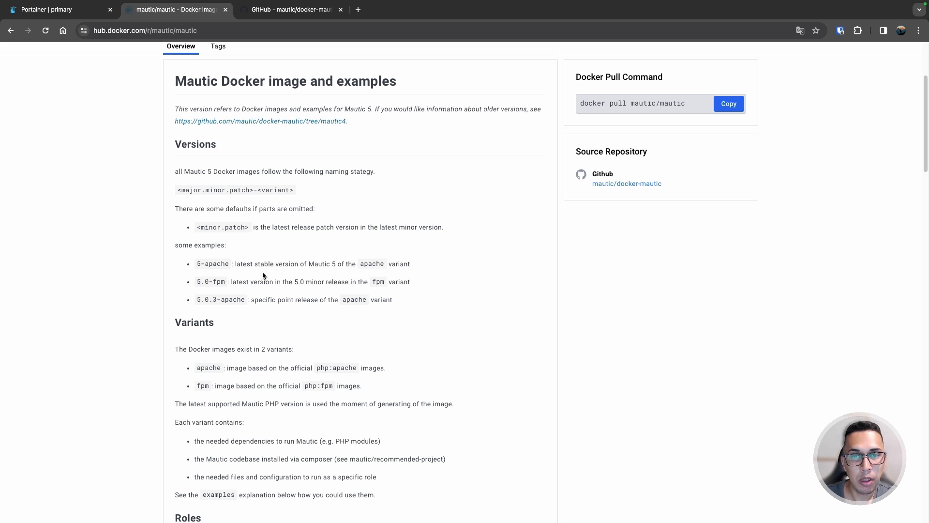
{"action": "scroll", "coordinate": [284, 274], "scroll_direction": "down", "scroll_amount": 3}
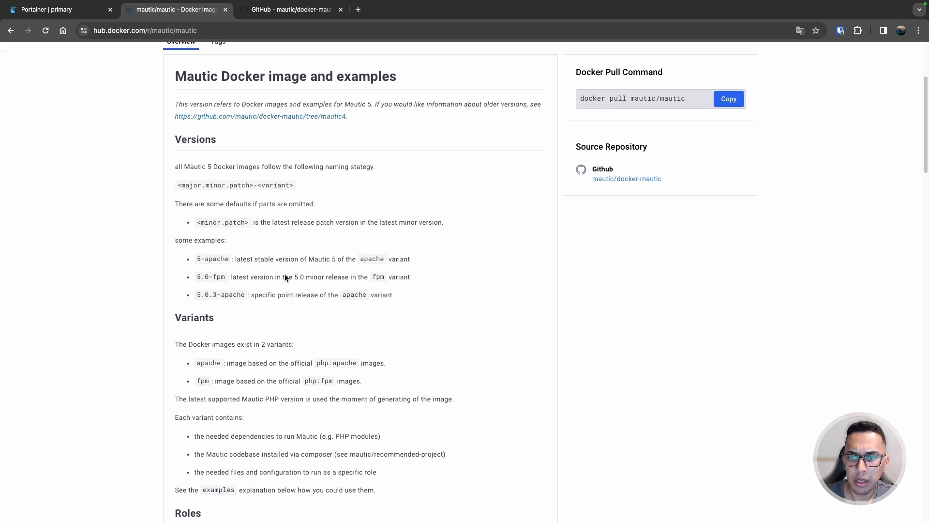
{"action": "double_click", "coordinate": [208, 295]}
{"action": "scroll", "coordinate": [287, 279], "scroll_direction": "down", "scroll_amount": 3}
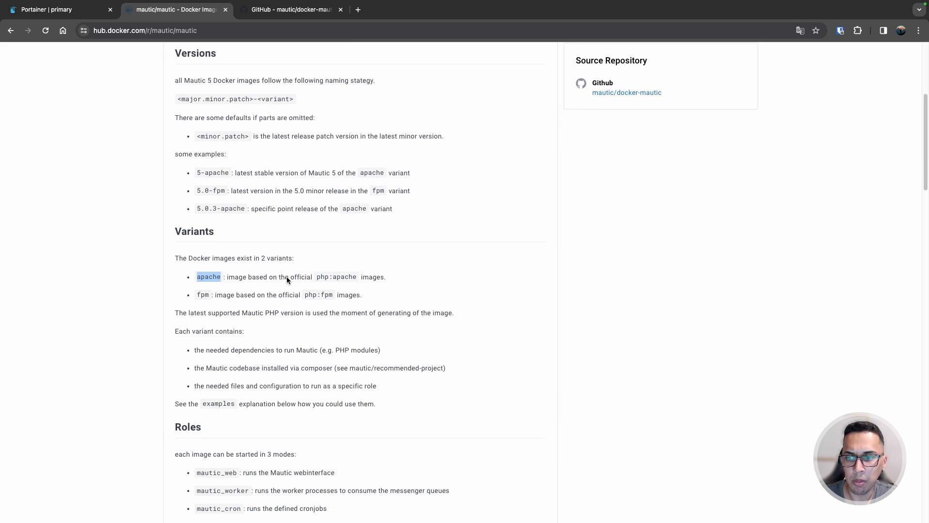
{"action": "scroll", "coordinate": [286, 280], "scroll_direction": "down", "scroll_amount": 8}
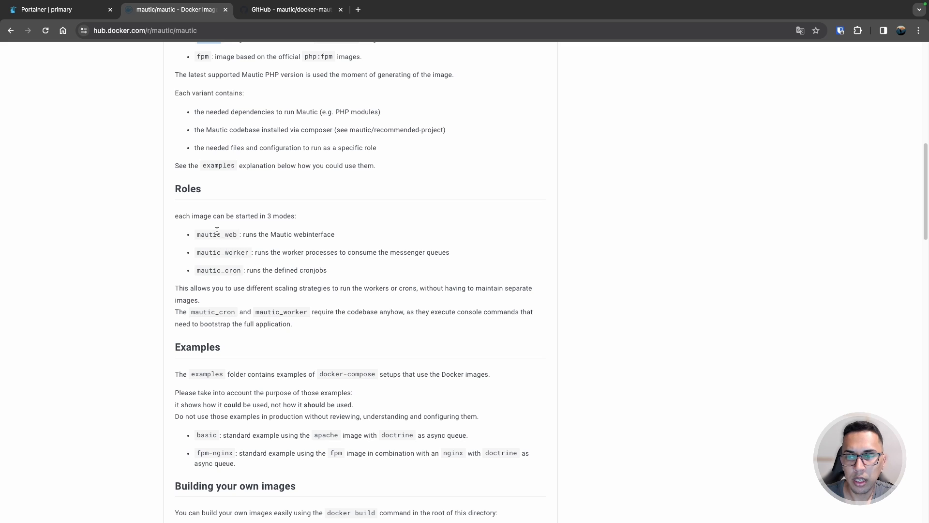
{"action": "double_click", "coordinate": [217, 234]}
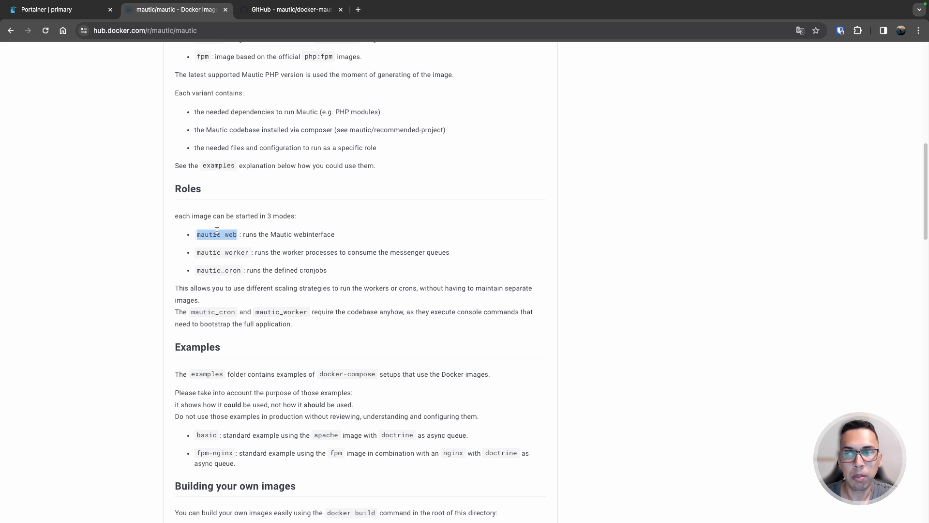
{"action": "double_click", "coordinate": [226, 235]}
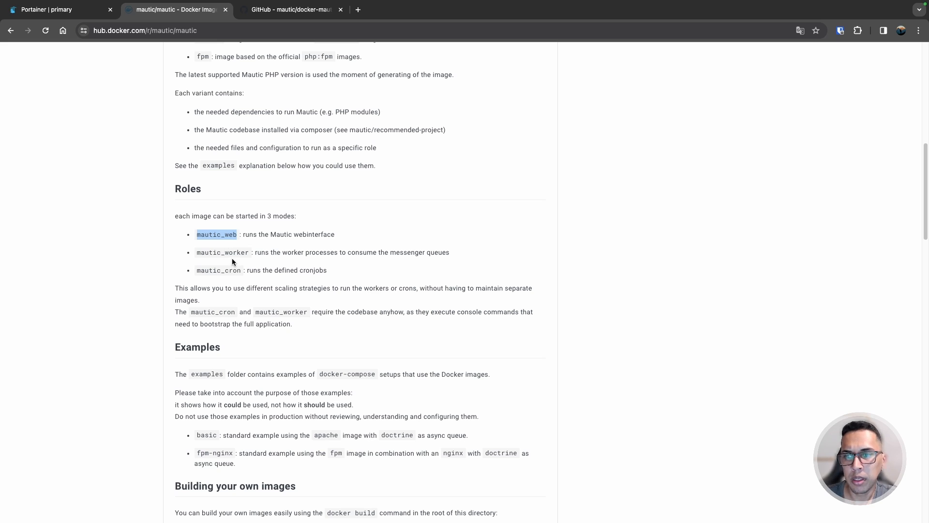
{"action": "double_click", "coordinate": [233, 253]}
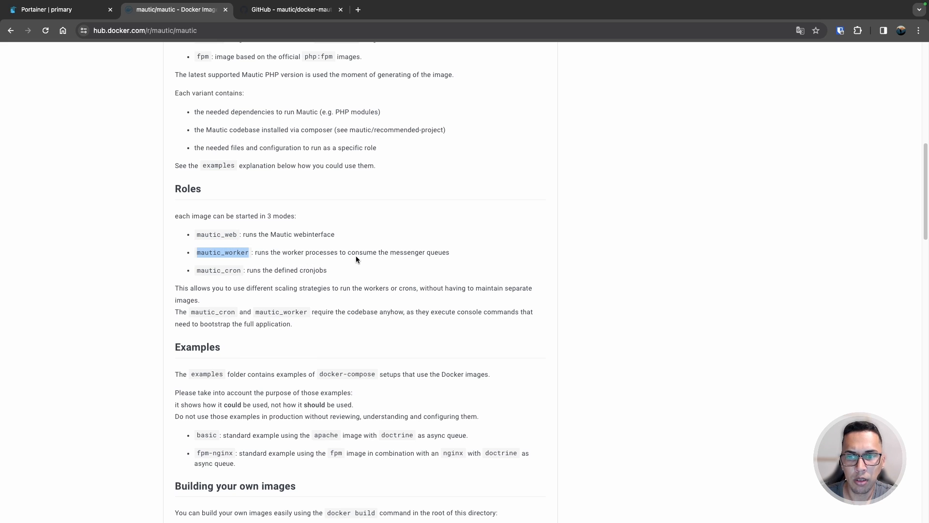
{"action": "left_click_drag", "start_coordinate": [390, 252], "coordinate": [450, 253]}
{"action": "double_click", "coordinate": [219, 271]}
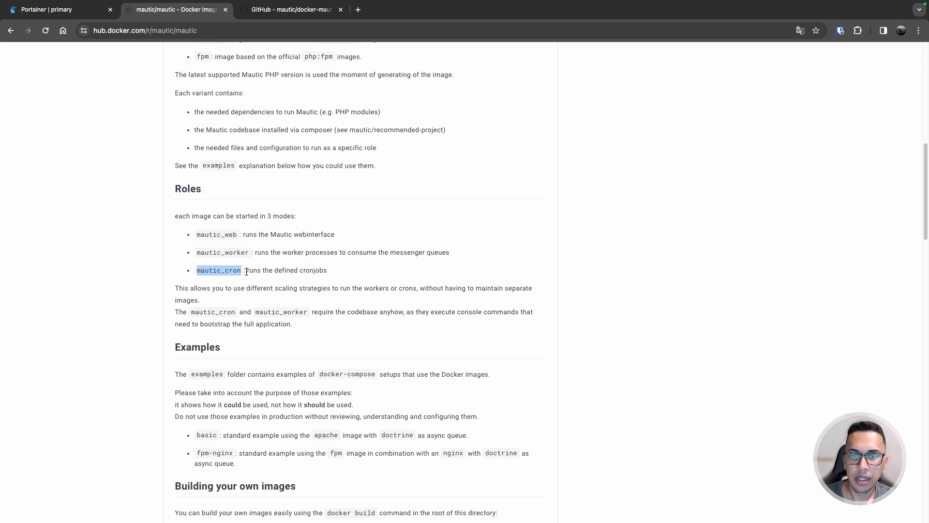
Read the docker build commands for custom images and the persistent storage folders config, var/logs and docroot/media.
{"action": "scroll", "coordinate": [247, 272], "scroll_direction": "down", "scroll_amount": 5}
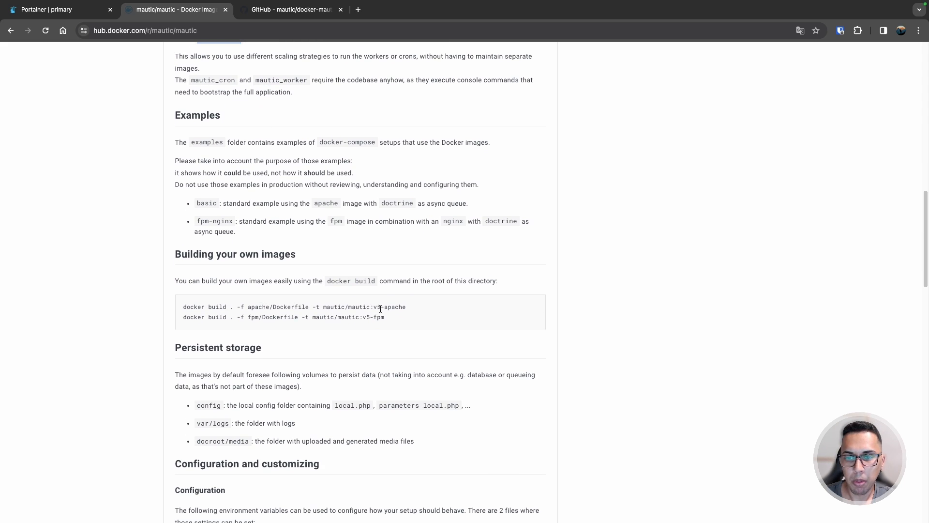
{"action": "left_click_drag", "start_coordinate": [385, 317], "coordinate": [182, 309]}
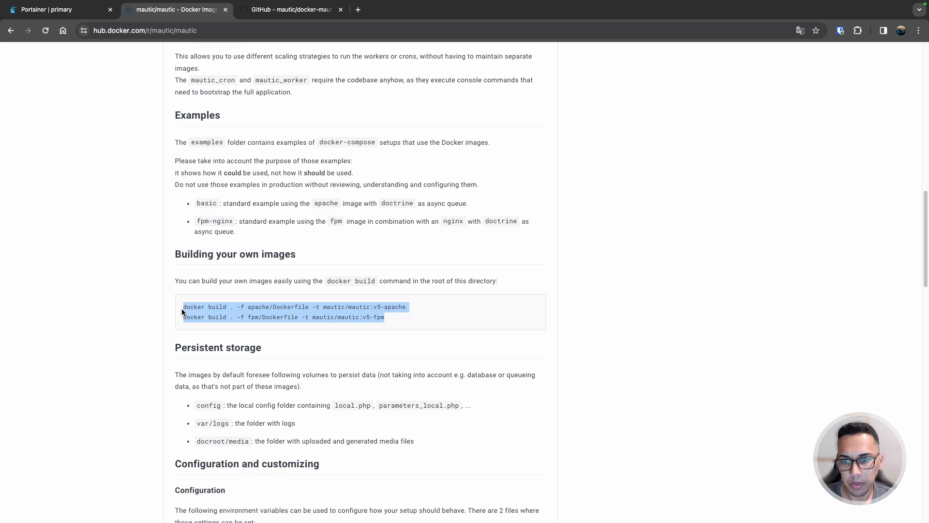
{"action": "double_click", "coordinate": [362, 307]}
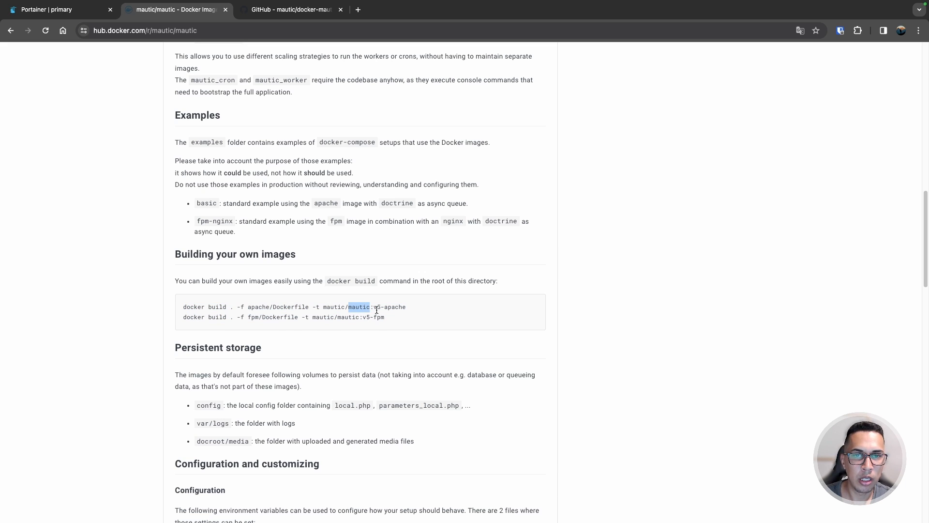
{"action": "scroll", "coordinate": [339, 300], "scroll_direction": "down", "scroll_amount": 3}
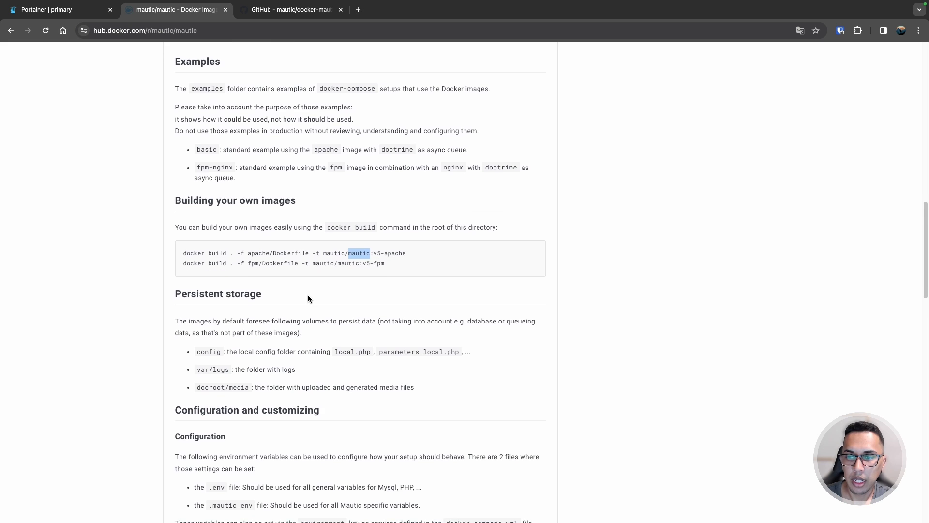
{"action": "left_click_drag", "start_coordinate": [173, 209], "coordinate": [269, 211]}
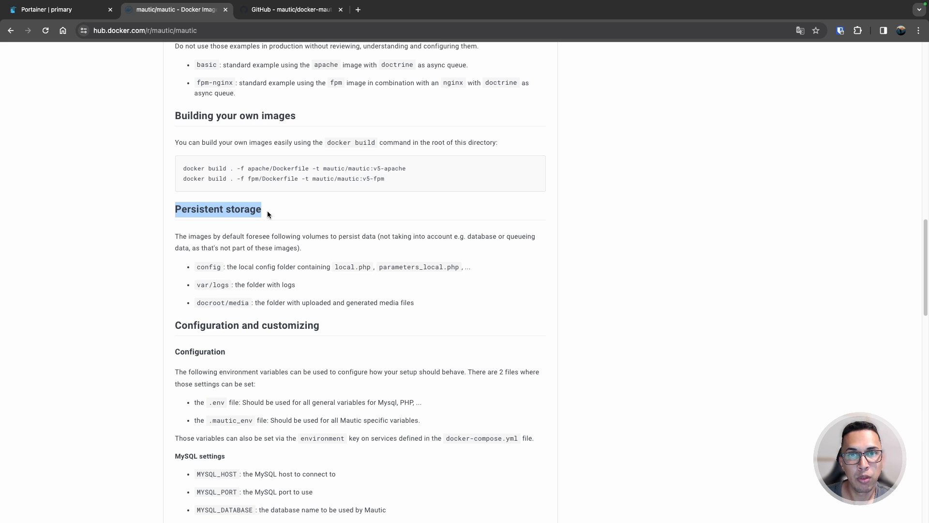
{"action": "double_click", "coordinate": [208, 267]}
{"action": "double_click", "coordinate": [213, 285]}
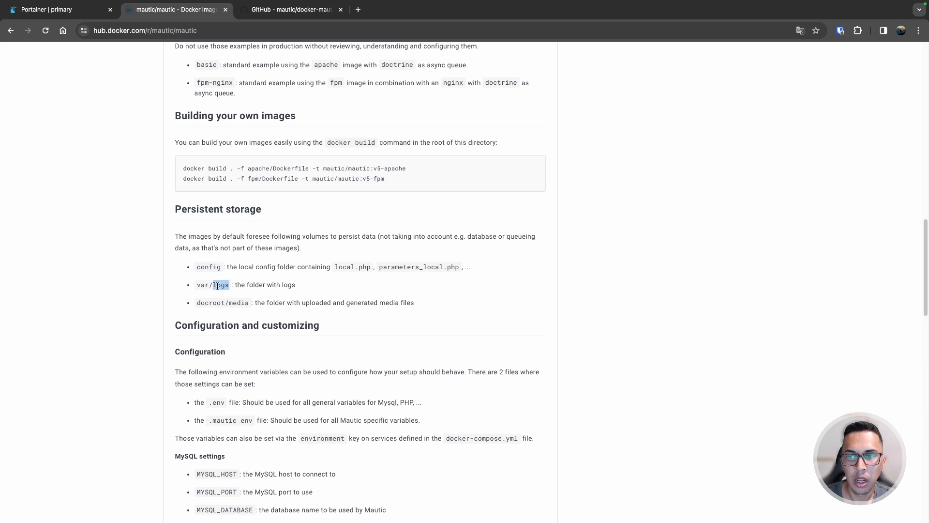
{"action": "double_click", "coordinate": [236, 302]}
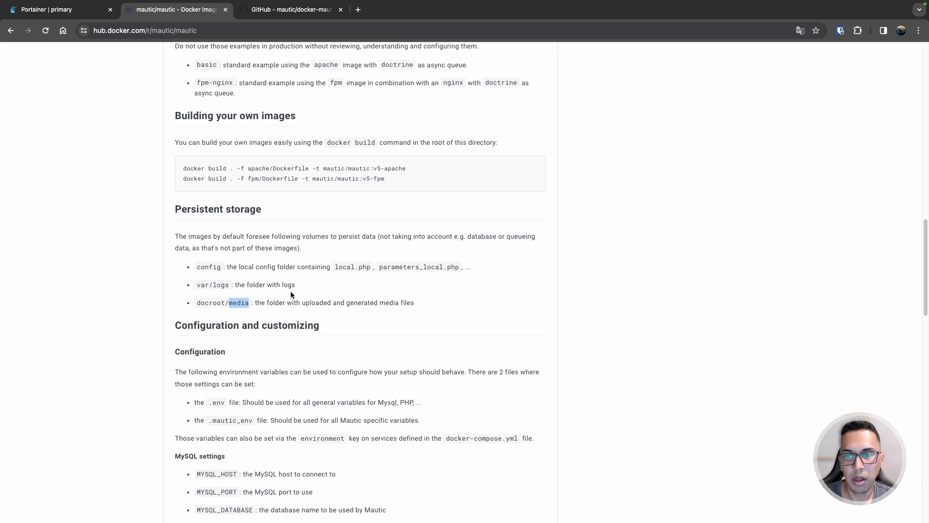
Examine the .env and .mautic_env configuration files and the MySQL and PHP environment variables in the configuration section.
{"action": "scroll", "coordinate": [290, 292], "scroll_direction": "down", "scroll_amount": 3}
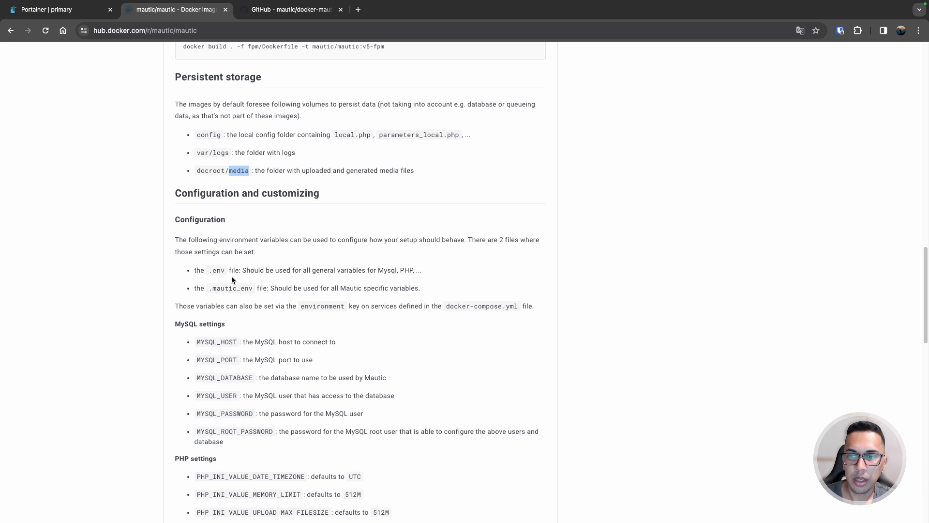
{"action": "left_click_drag", "start_coordinate": [208, 271], "coordinate": [225, 271]}
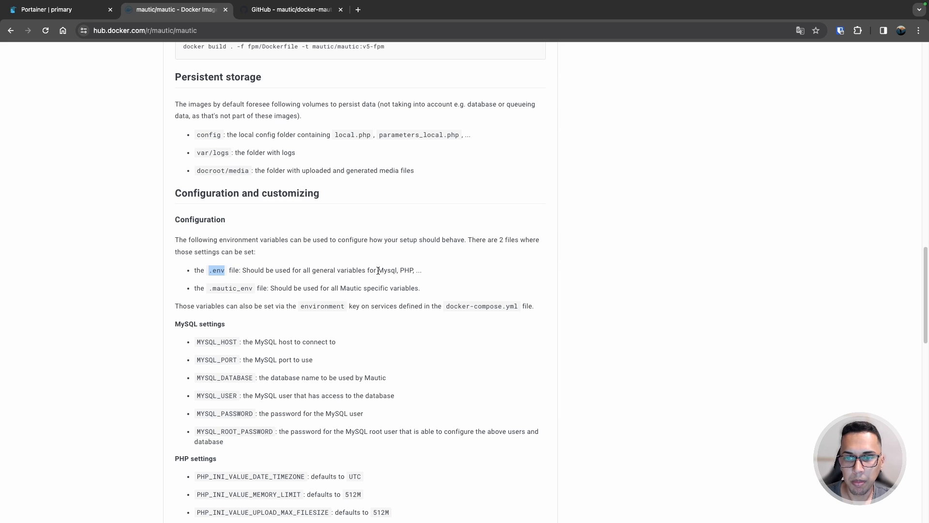
{"action": "left_click_drag", "start_coordinate": [378, 270], "coordinate": [396, 270]}
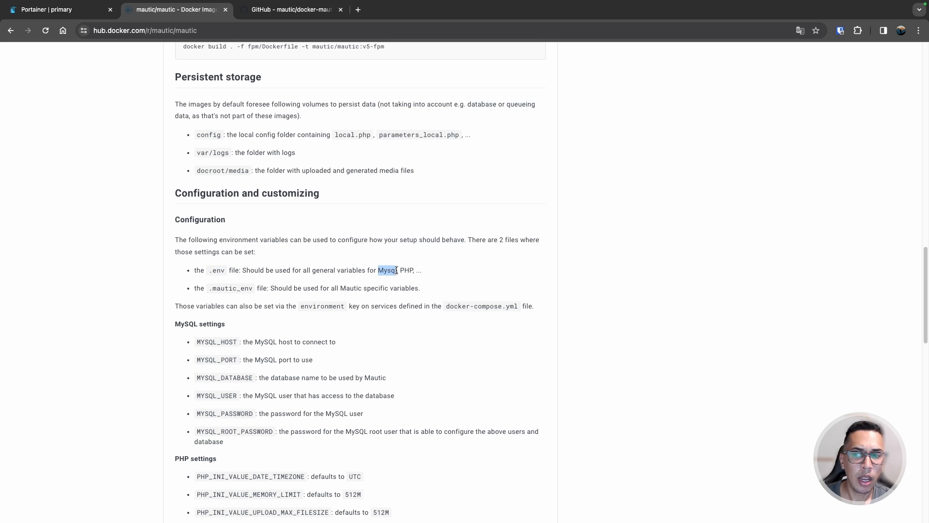
{"action": "triple_click", "coordinate": [243, 289]}
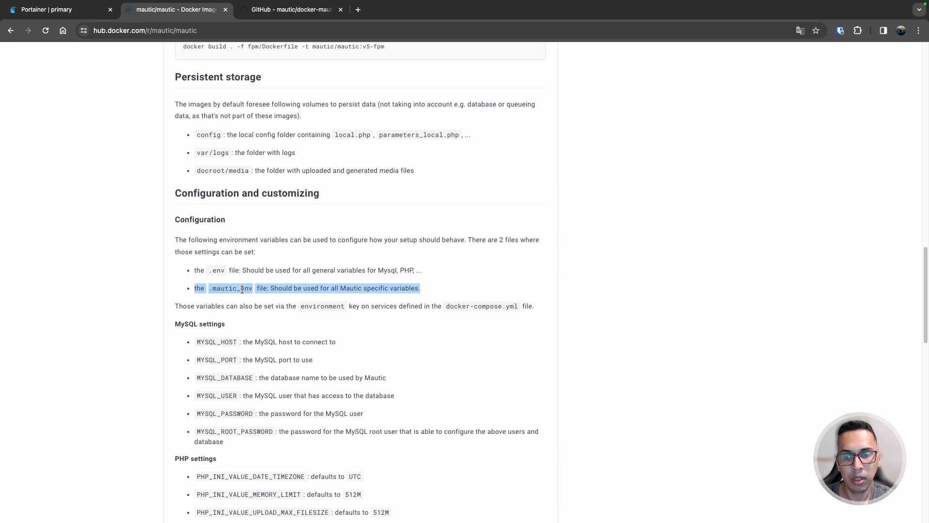
{"action": "scroll", "coordinate": [266, 293], "scroll_direction": "down", "scroll_amount": 5}
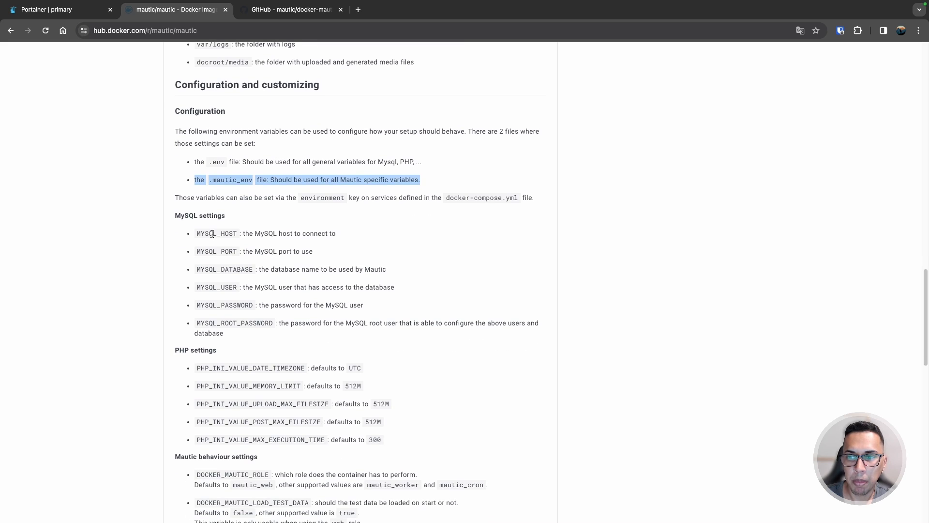
{"action": "double_click", "coordinate": [212, 234]}
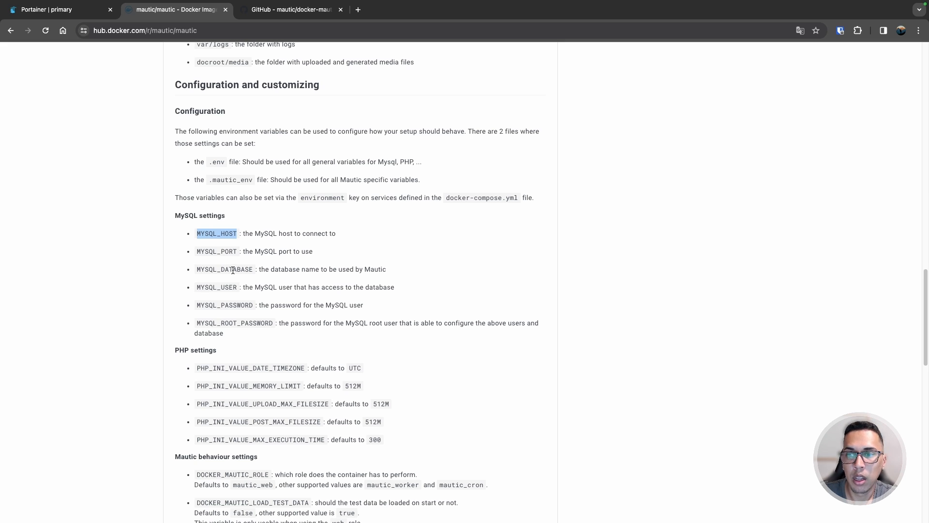
{"action": "scroll", "coordinate": [248, 273], "scroll_direction": "down", "scroll_amount": 3}
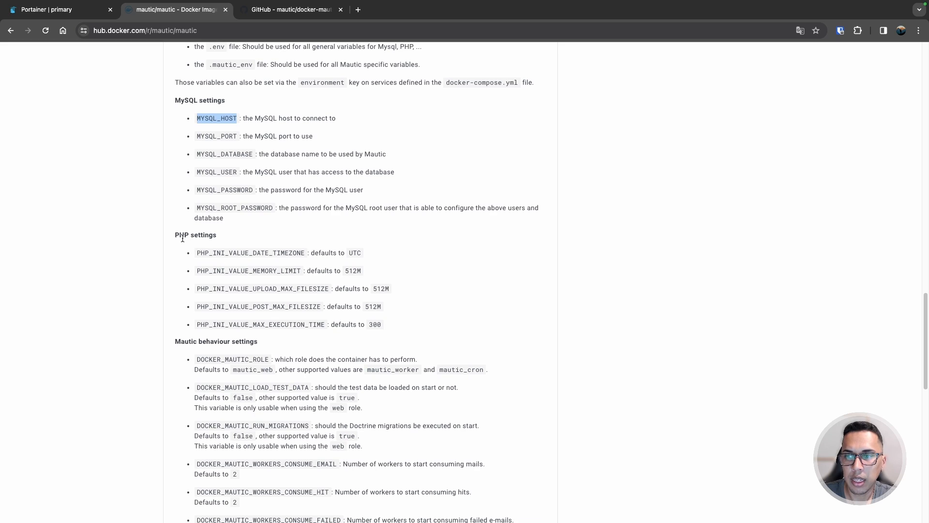
{"action": "left_click_drag", "start_coordinate": [175, 236], "coordinate": [220, 236]}
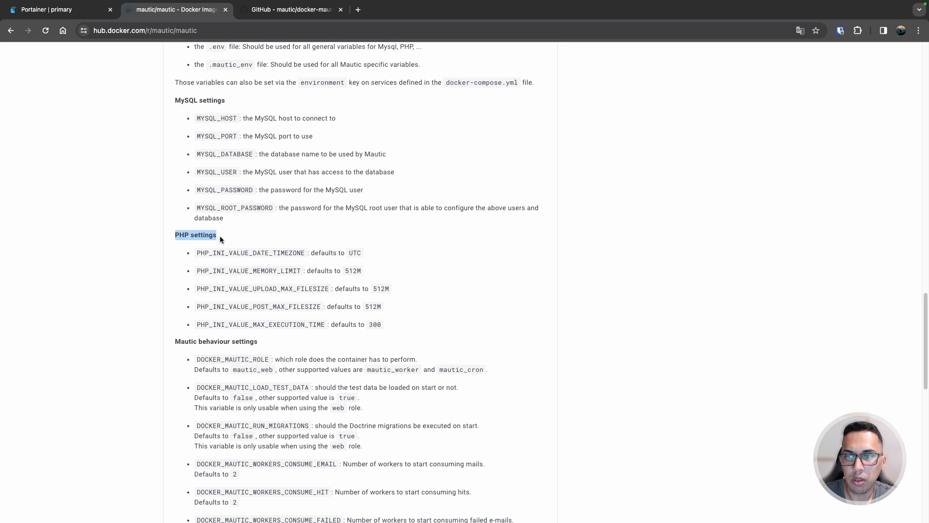
{"action": "double_click", "coordinate": [297, 252]}
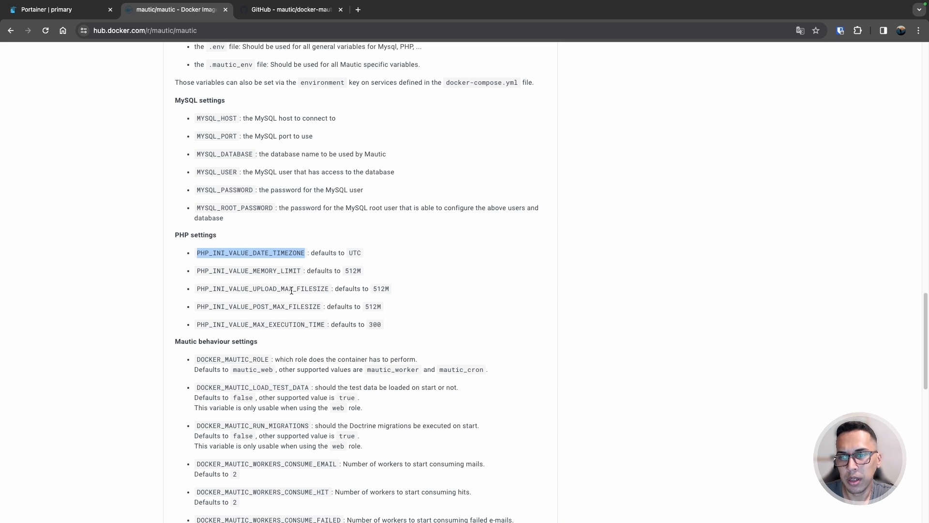
Study the Mautic behaviour settings for container role, migrations and worker counts, and return to the start of the overview.
{"action": "scroll", "coordinate": [293, 301], "scroll_direction": "down", "scroll_amount": 3}
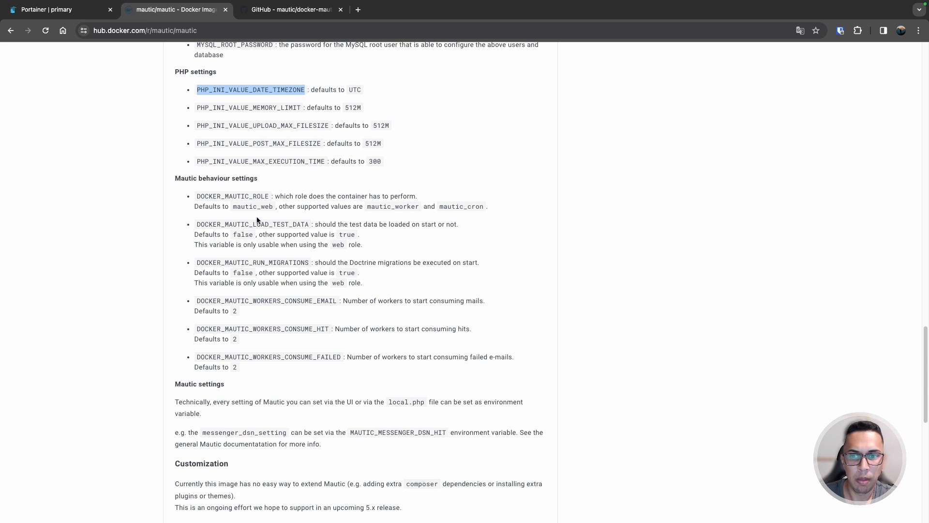
{"action": "double_click", "coordinate": [246, 197]}
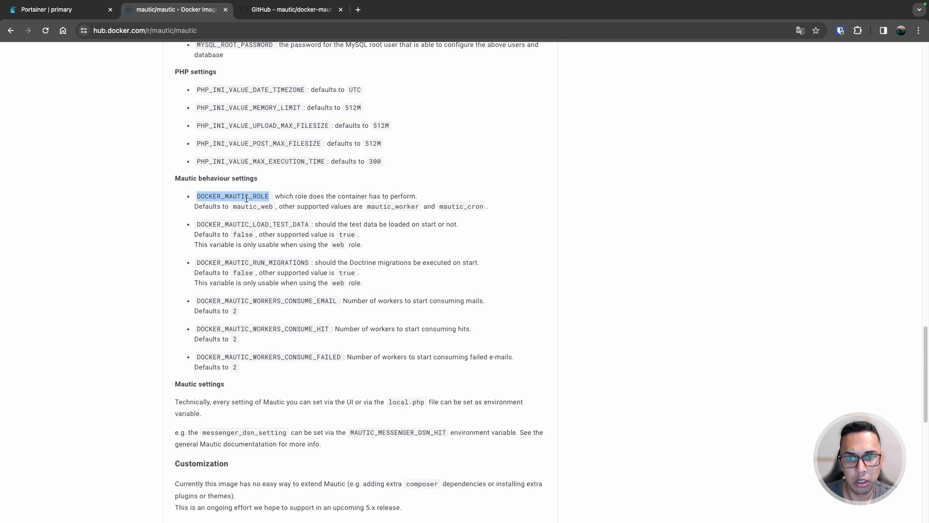
{"action": "double_click", "coordinate": [249, 208]}
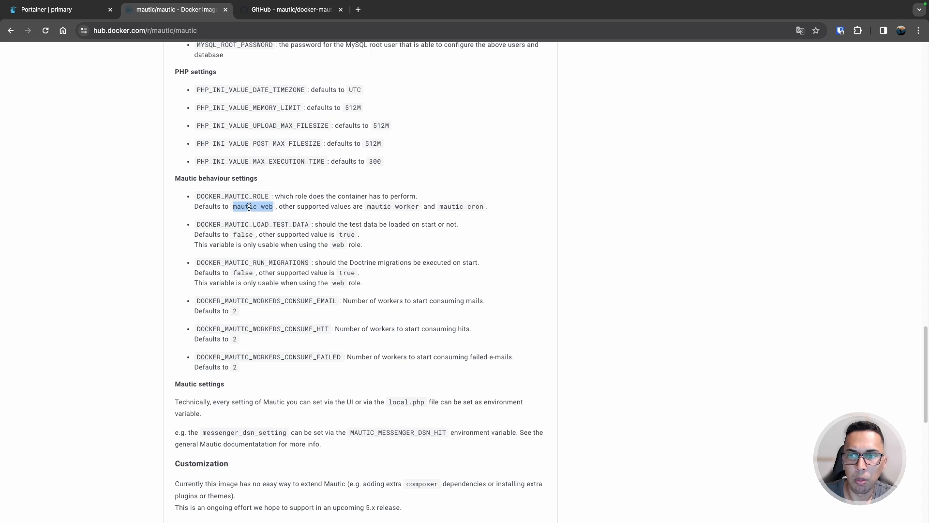
{"action": "double_click", "coordinate": [393, 207]}
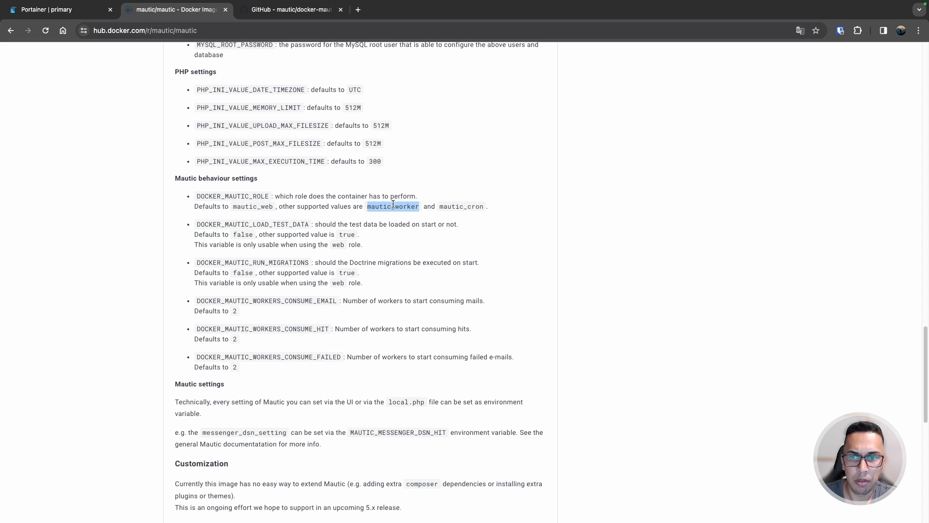
{"action": "double_click", "coordinate": [455, 207]}
{"action": "scroll", "coordinate": [362, 224], "scroll_direction": "down", "scroll_amount": 2}
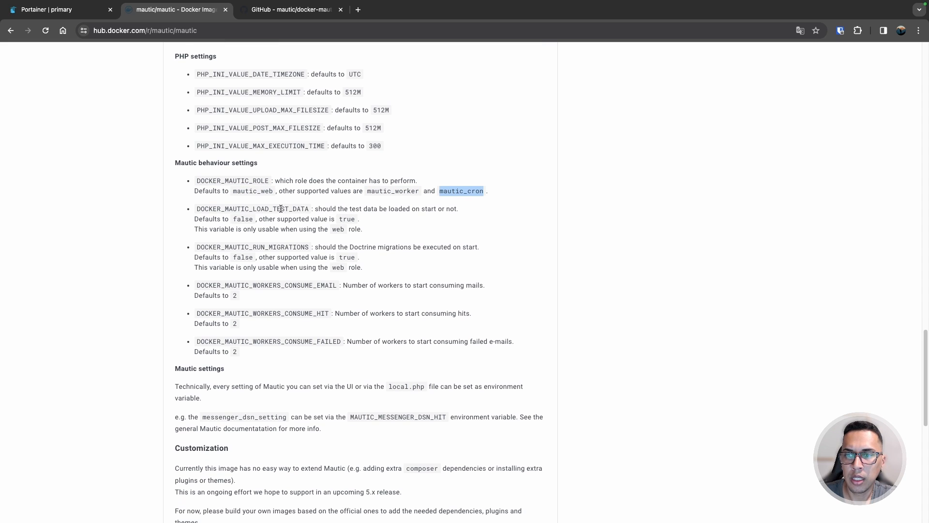
{"action": "double_click", "coordinate": [281, 227]}
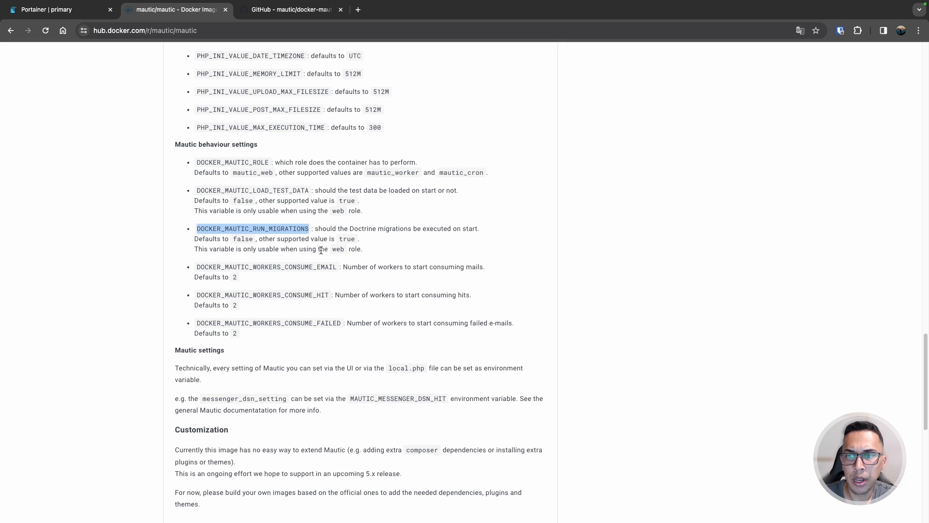
{"action": "double_click", "coordinate": [286, 267]}
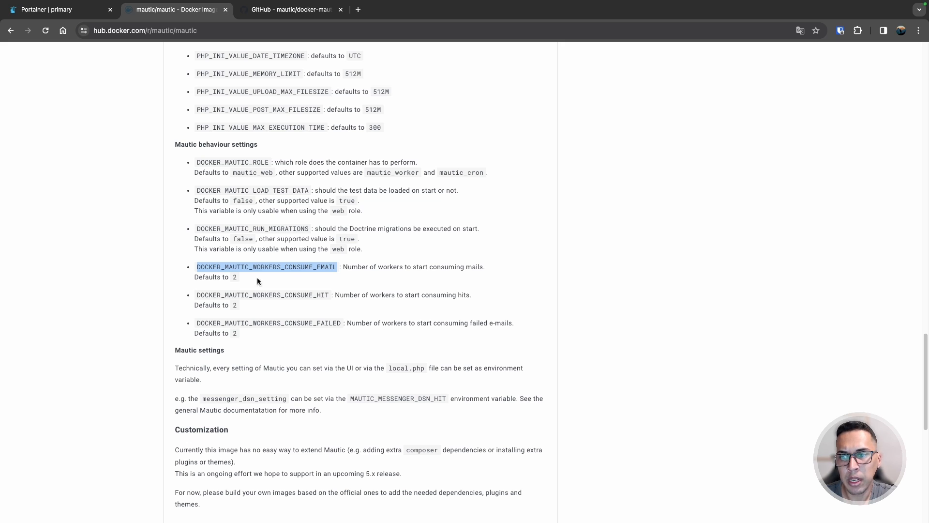
{"action": "double_click", "coordinate": [235, 277]}
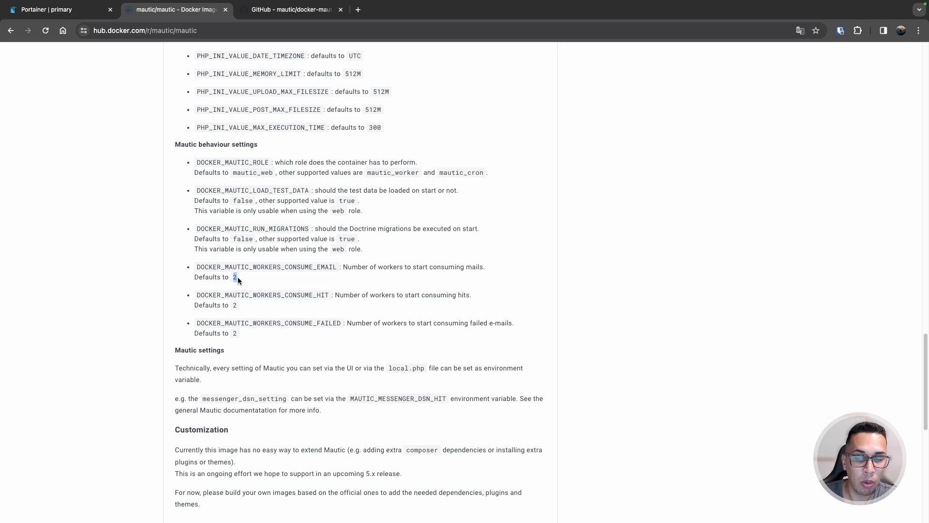
{"action": "double_click", "coordinate": [235, 304]}
{"action": "double_click", "coordinate": [235, 334]}
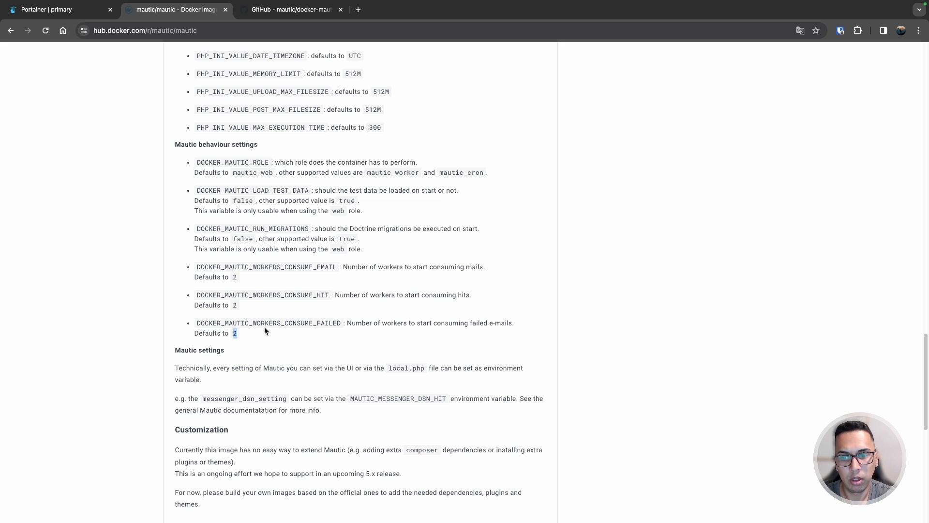
{"action": "scroll", "coordinate": [264, 331], "scroll_direction": "down", "scroll_amount": 8}
{"action": "scroll", "coordinate": [338, 301], "scroll_direction": "up", "scroll_amount": 13}
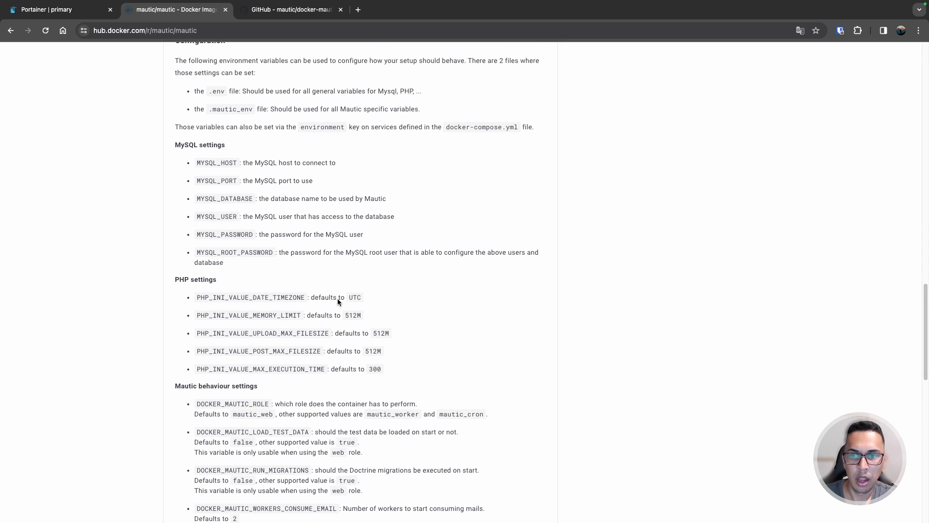
{"action": "scroll", "coordinate": [337, 299], "scroll_direction": "up", "scroll_amount": 15}
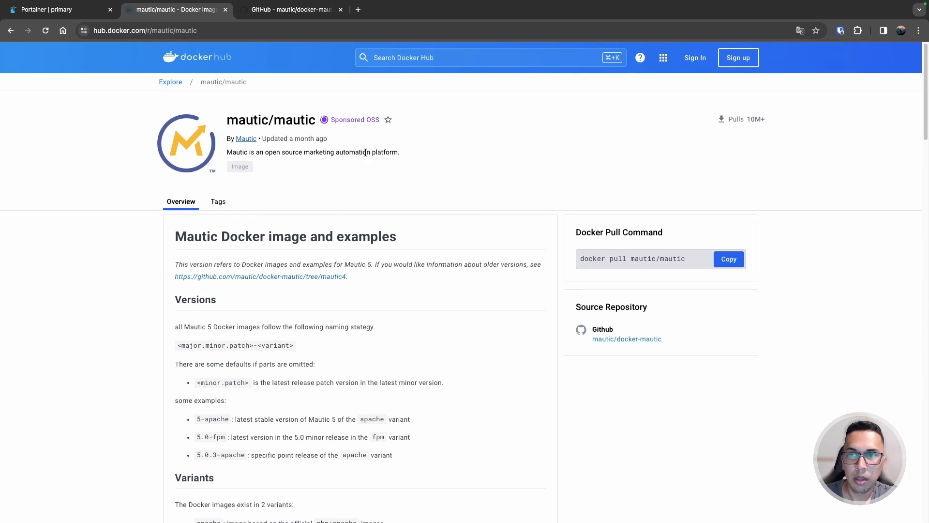
Browse the mautic/docker-mautic GitHub repository's examples/basic folder, inspect its .env file, and return to the examples folder.
{"action": "left_click", "coordinate": [290, 9]}
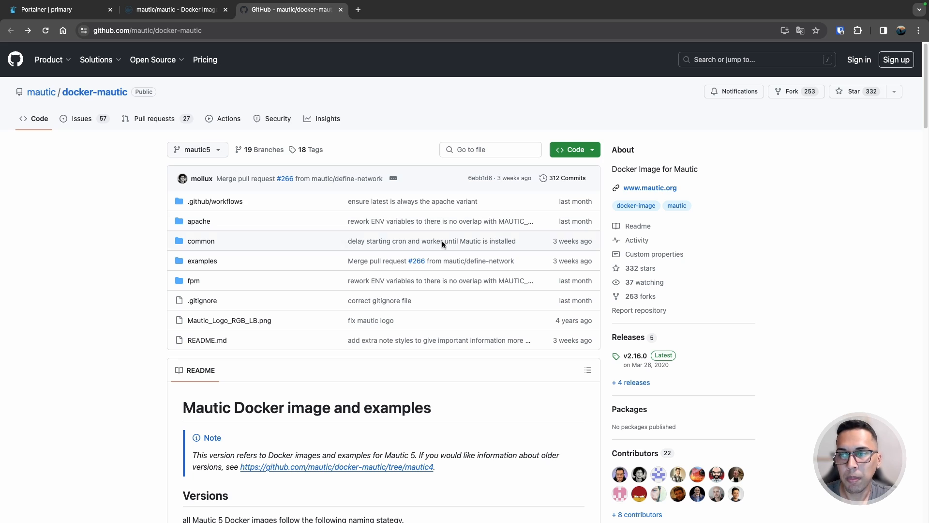
{"action": "left_click", "coordinate": [207, 261]}
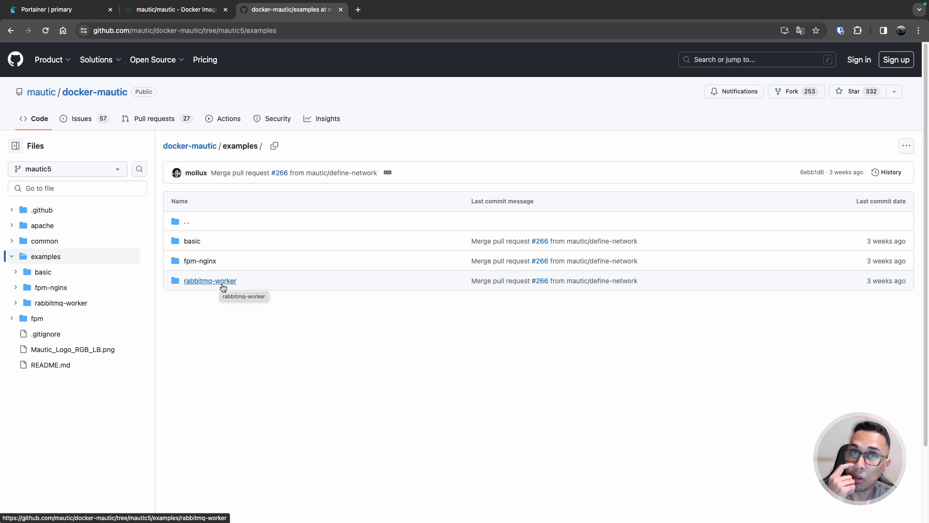
{"action": "left_click", "coordinate": [192, 242]}
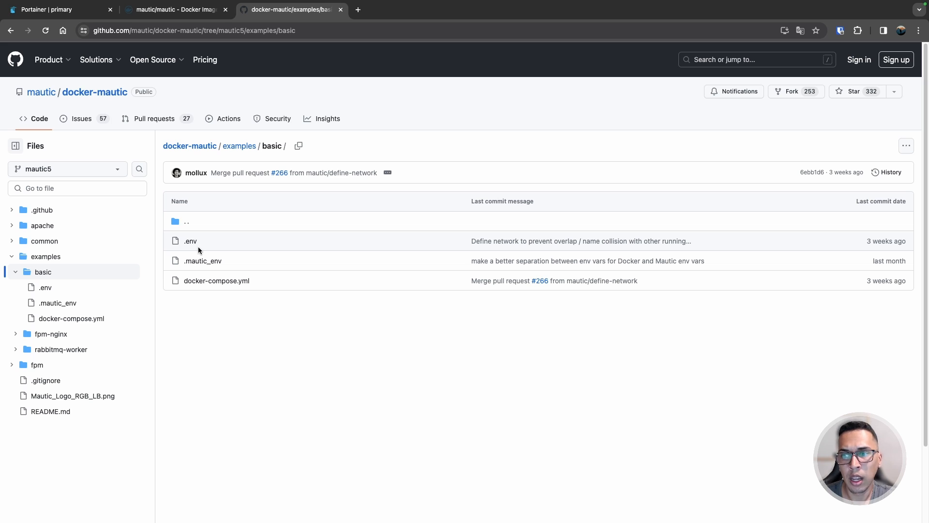
{"action": "left_click", "coordinate": [191, 244]}
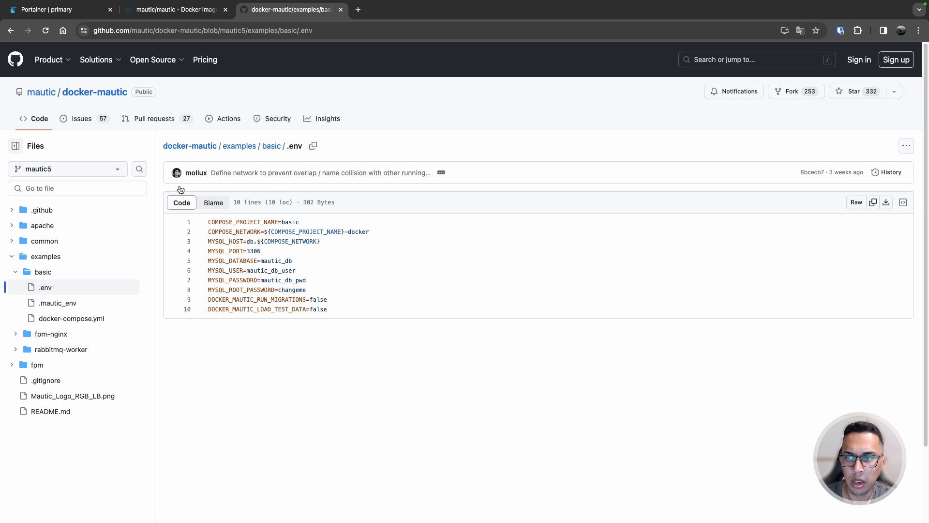
{"action": "left_click", "coordinate": [12, 31]}
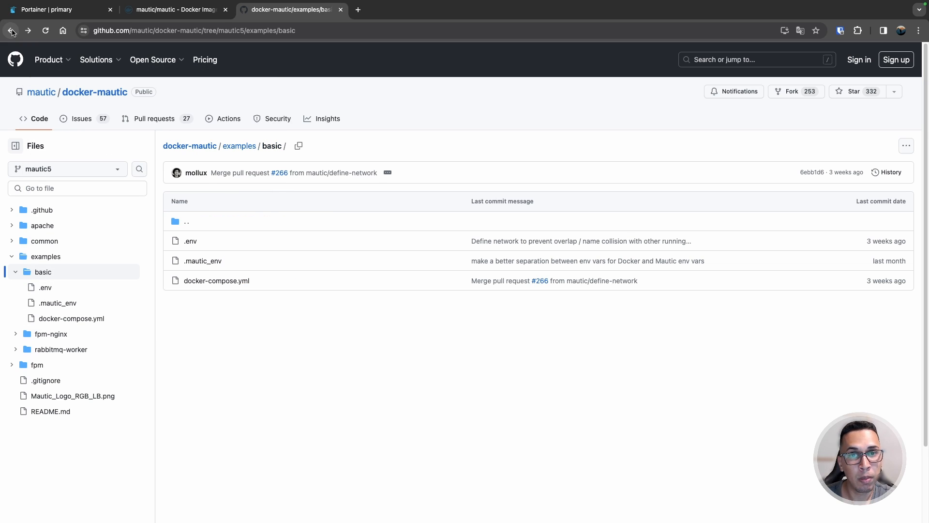
{"action": "left_click", "coordinate": [11, 31]}
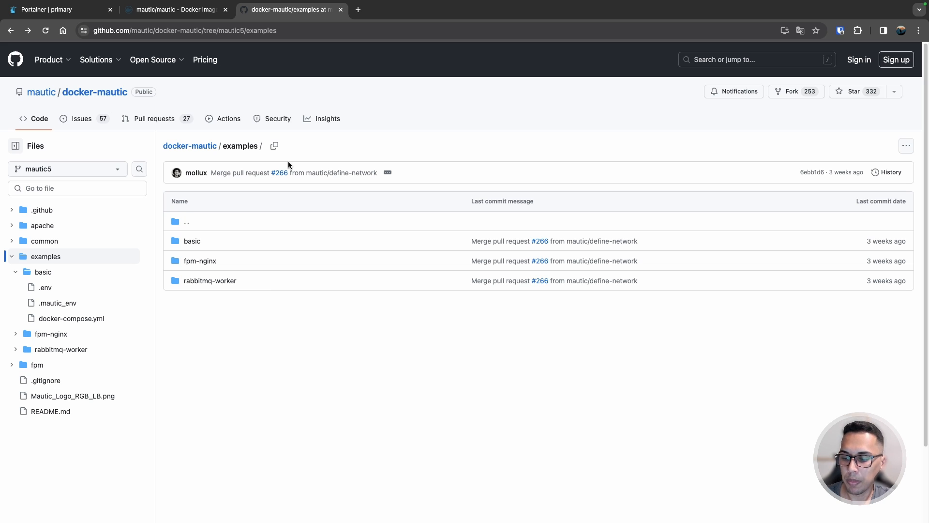
Switch to Visual Studio Code and review the database instructions and the mautic_web service heading in mautic_d.yaml.
{"action": "key", "text": "ctrl+Right"}
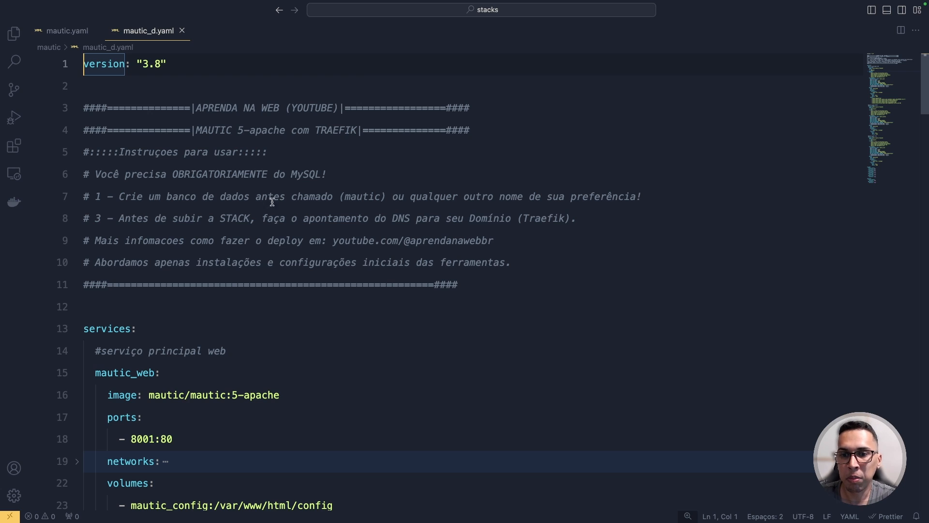
{"action": "double_click", "coordinate": [363, 199]}
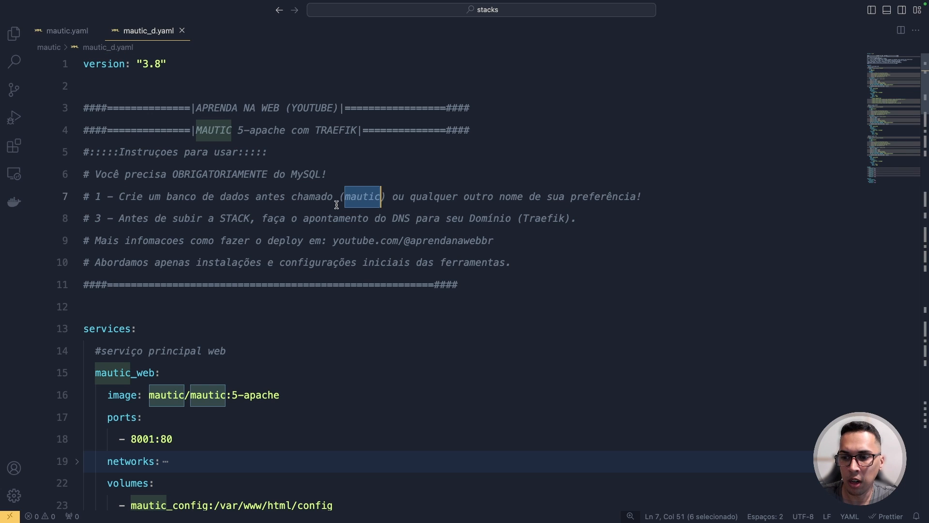
{"action": "scroll", "coordinate": [258, 196], "scroll_direction": "down", "scroll_amount": 4}
{"action": "scroll", "coordinate": [261, 192], "scroll_direction": "down", "scroll_amount": 4}
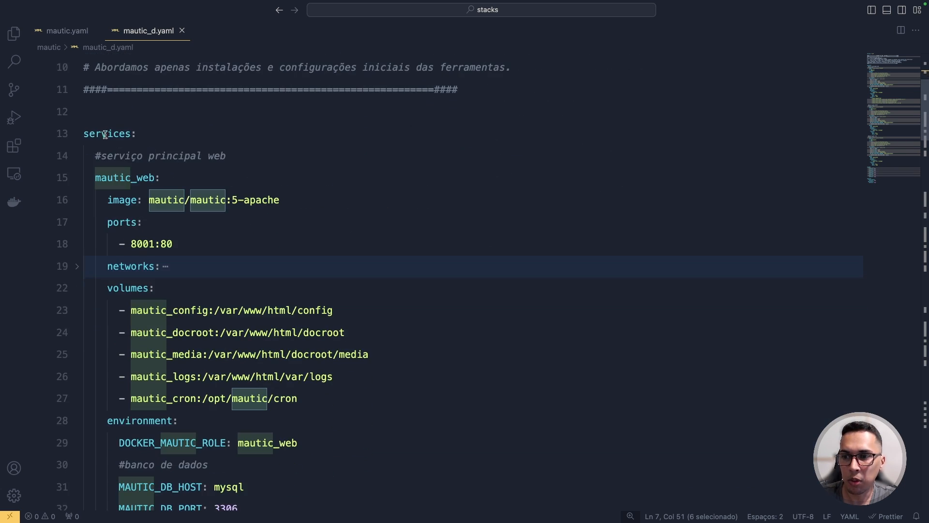
{"action": "double_click", "coordinate": [106, 134]}
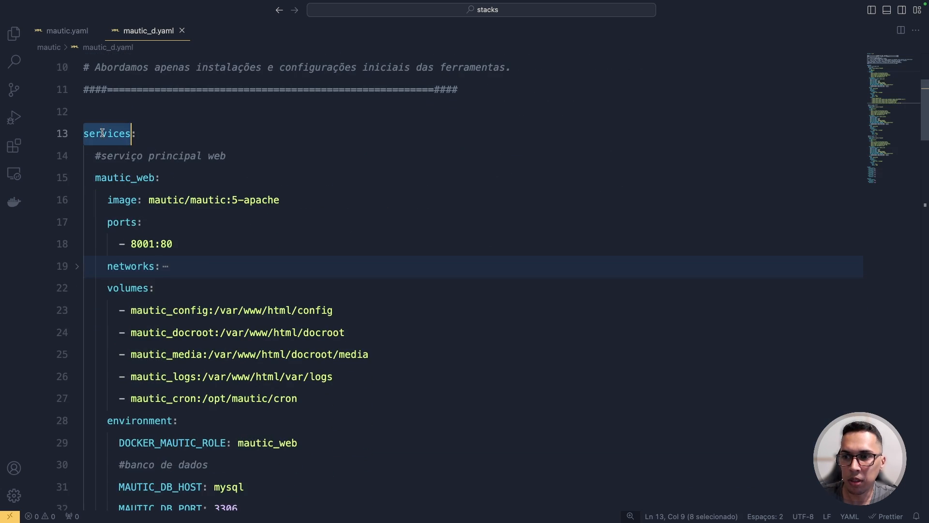
{"action": "double_click", "coordinate": [112, 180]}
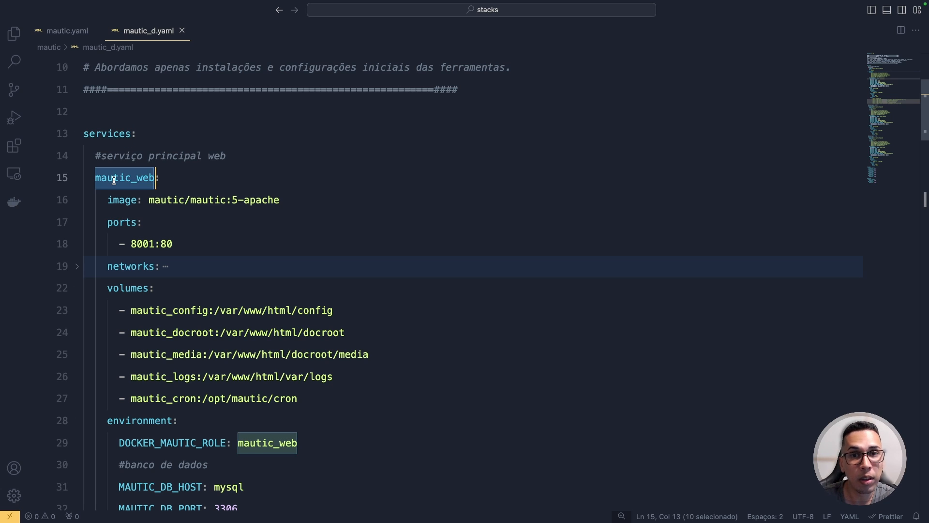
Examine the image name and the host-to-container port mapping of the mautic_web service.
{"action": "scroll", "coordinate": [136, 179], "scroll_direction": "down", "scroll_amount": 1}
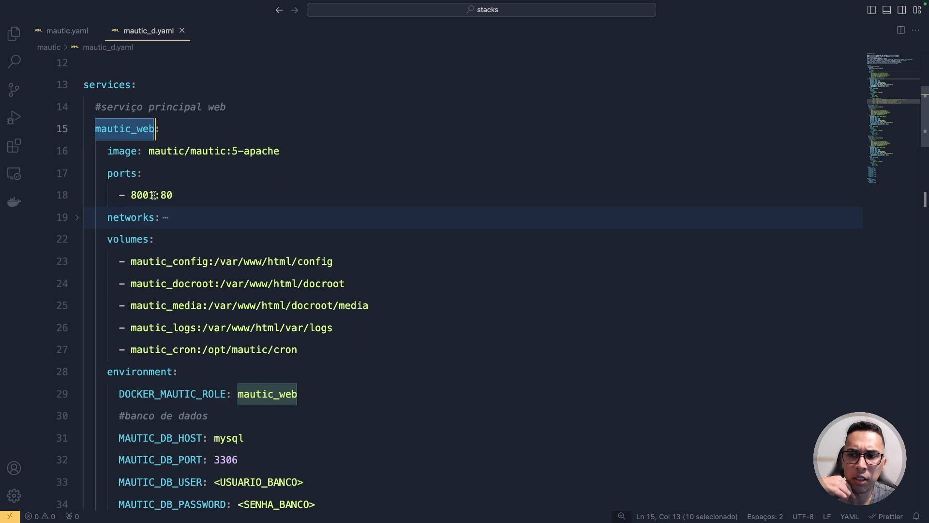
{"action": "left_click", "coordinate": [164, 153]}
{"action": "double_click", "coordinate": [206, 152]}
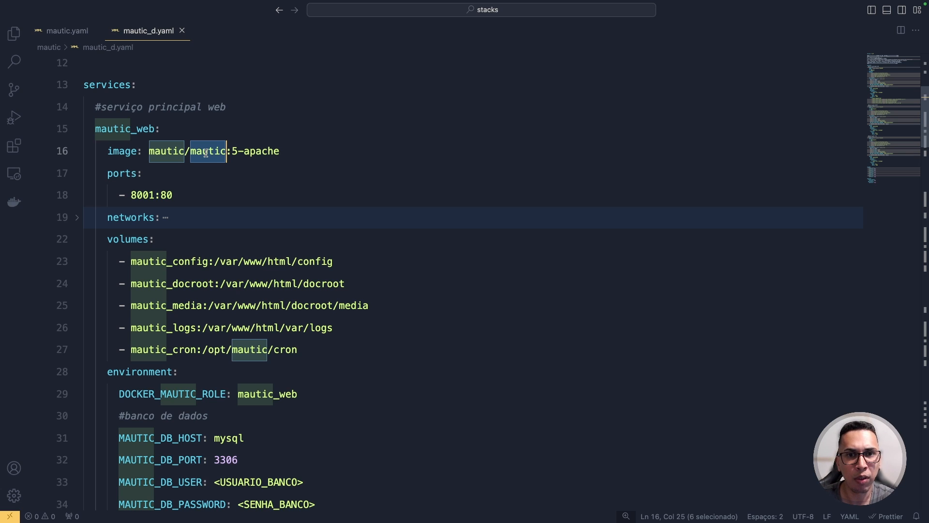
{"action": "double_click", "coordinate": [118, 170]}
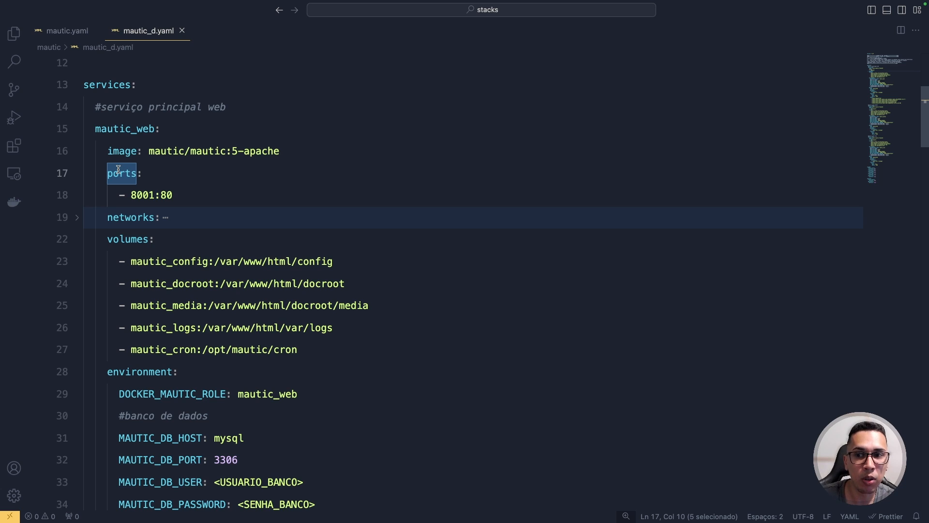
{"action": "double_click", "coordinate": [143, 195]}
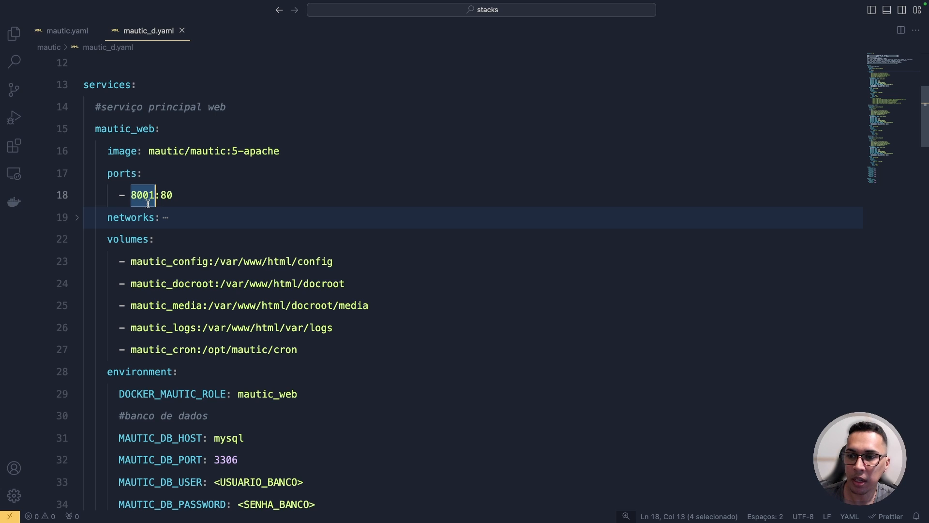
{"action": "double_click", "coordinate": [167, 195]}
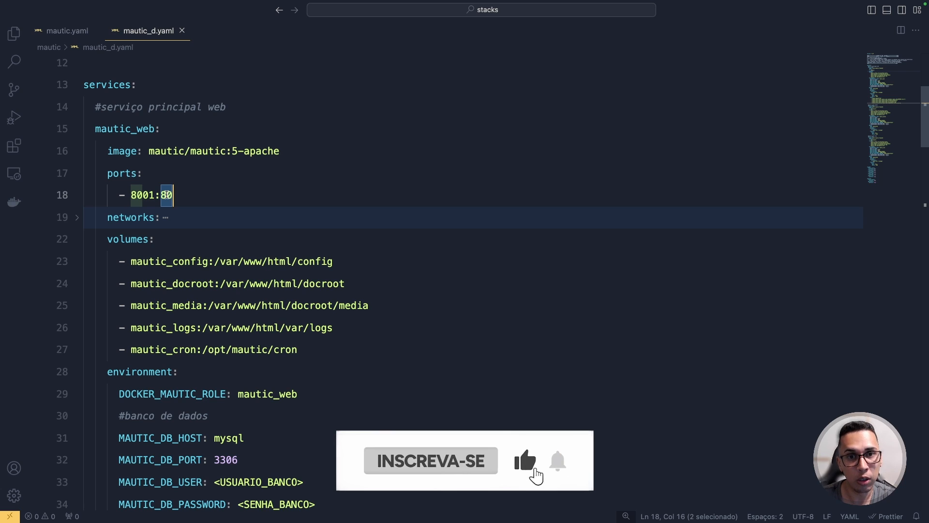
{"action": "double_click", "coordinate": [143, 195]}
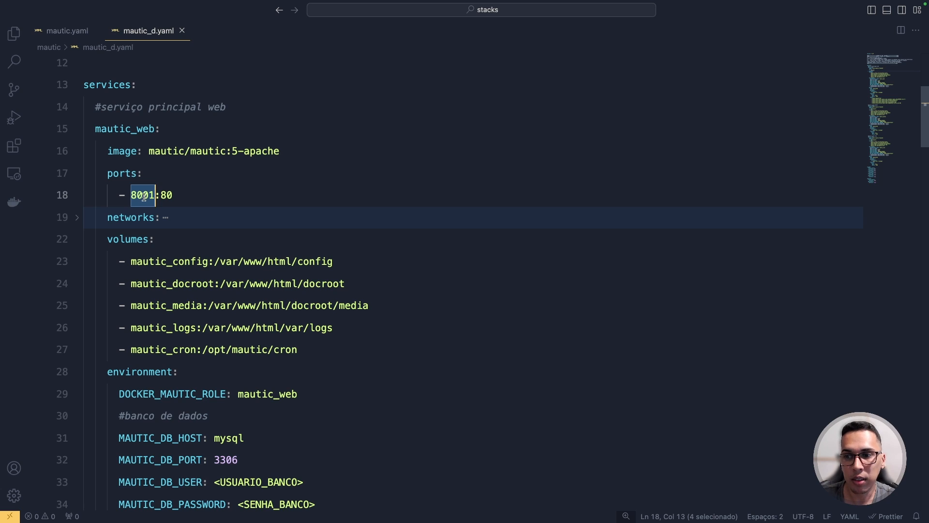
{"action": "double_click", "coordinate": [167, 194]}
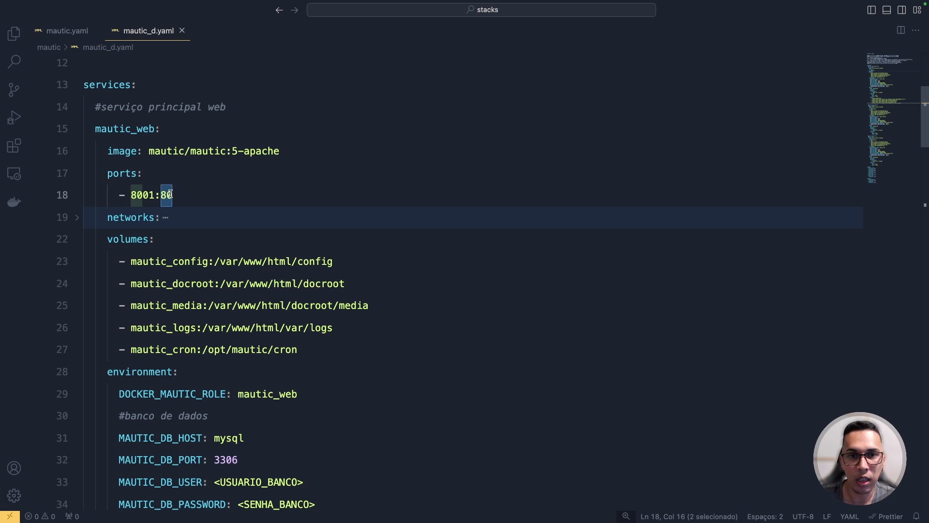
Expand the networks block of mautic_web and examine the traefik_public and app_network entries.
{"action": "scroll", "coordinate": [170, 195], "scroll_direction": "down", "scroll_amount": 1}
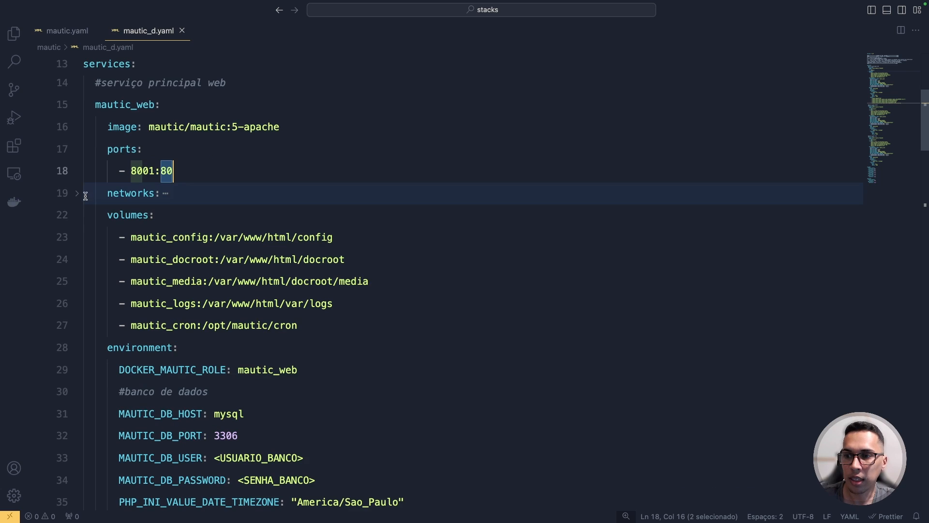
{"action": "left_click", "coordinate": [78, 193]}
{"action": "double_click", "coordinate": [174, 216]}
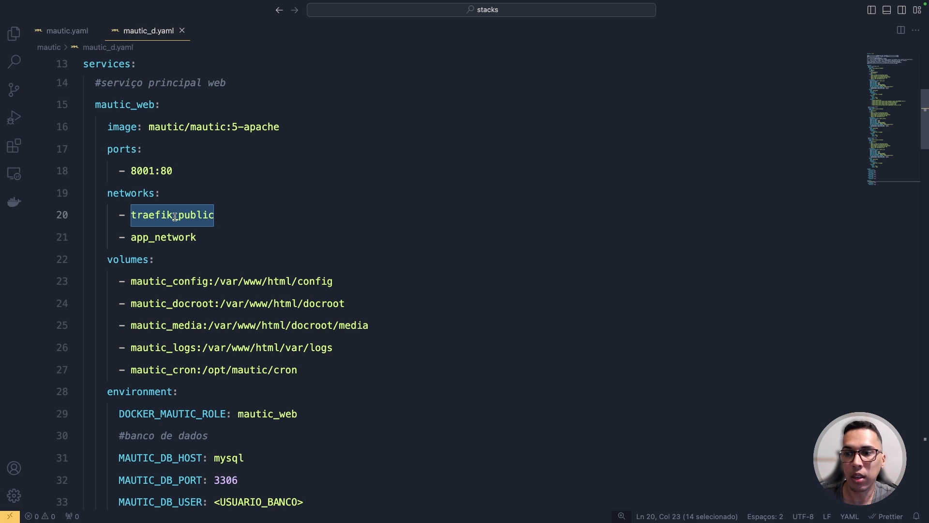
{"action": "left_click", "coordinate": [175, 216]}
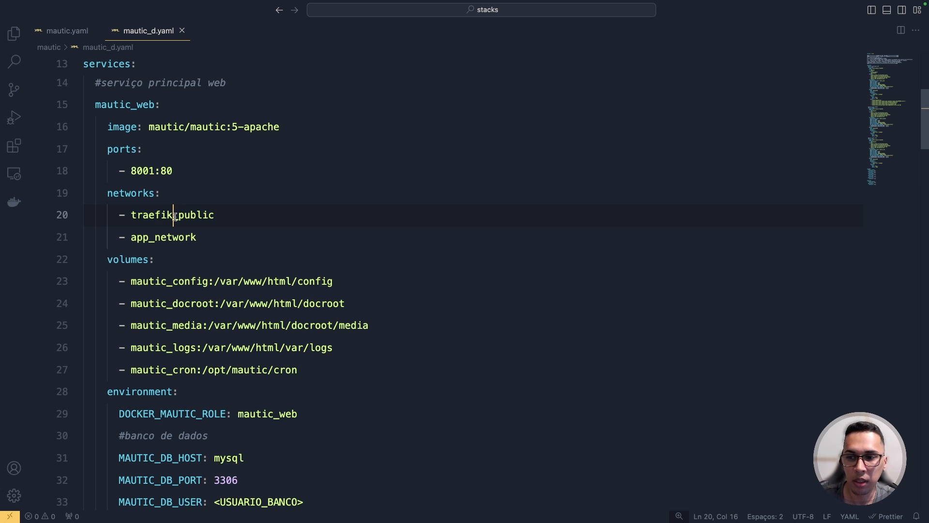
{"action": "double_click", "coordinate": [167, 241]}
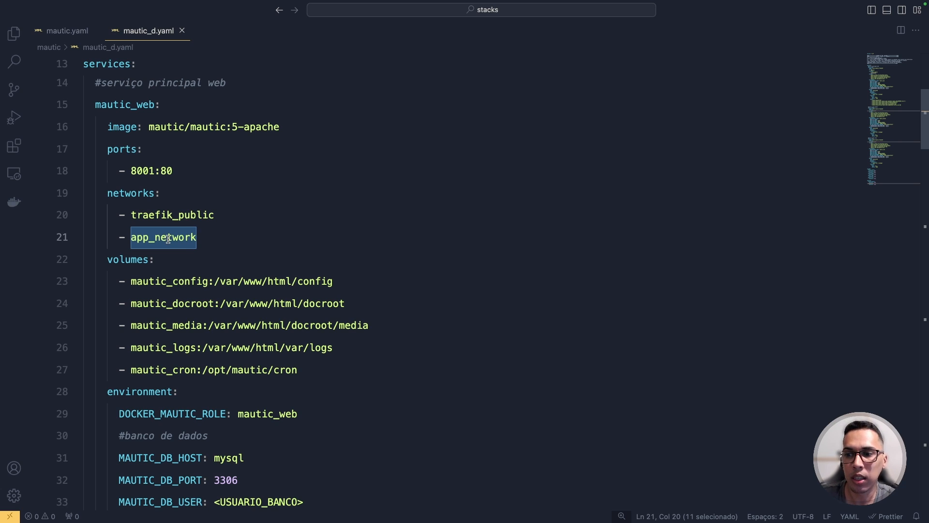
Examine the mautic_web volume mappings for config, docroot, media, logs and cron.
{"action": "scroll", "coordinate": [168, 238], "scroll_direction": "down", "scroll_amount": 2}
{"action": "double_click", "coordinate": [141, 210]}
{"action": "scroll", "coordinate": [143, 213], "scroll_direction": "down", "scroll_amount": 2}
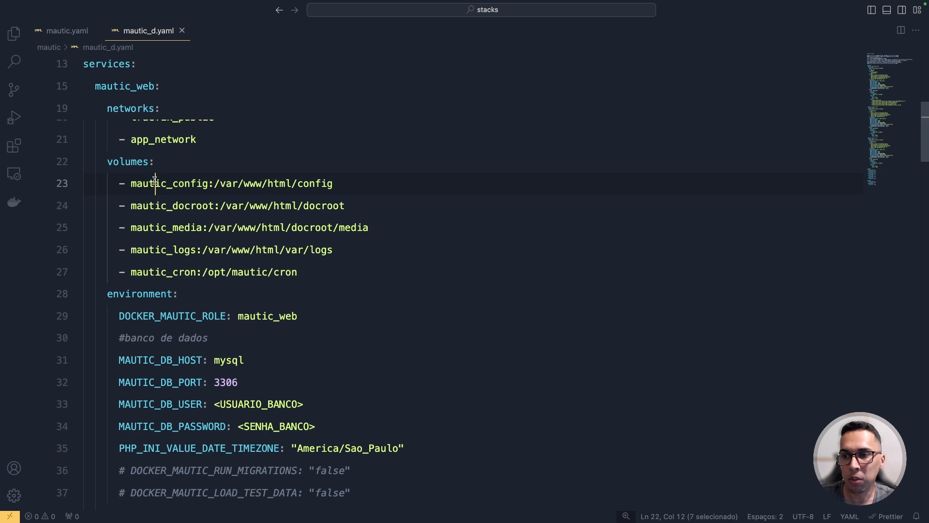
{"action": "left_click", "coordinate": [155, 203]}
{"action": "left_click", "coordinate": [155, 225]}
{"action": "left_click", "coordinate": [155, 247]}
{"action": "left_click", "coordinate": [155, 267]}
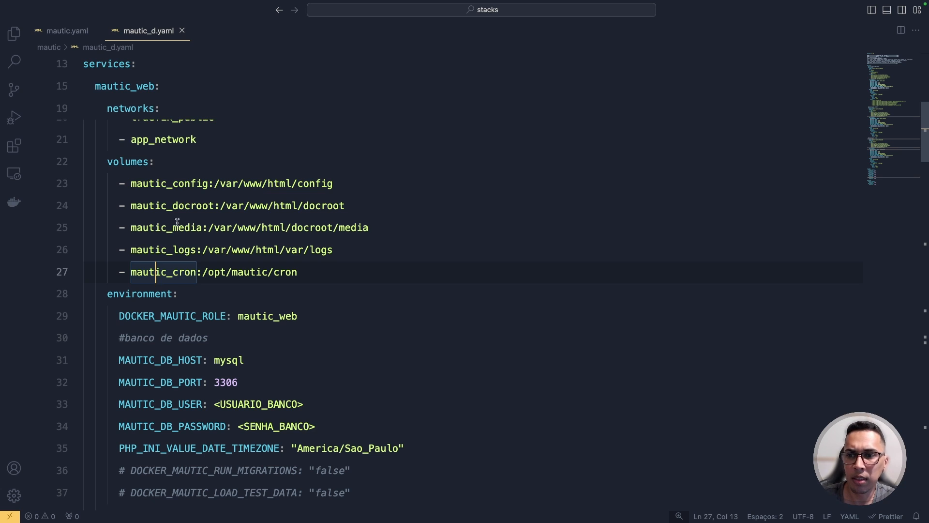
{"action": "double_click", "coordinate": [192, 205]}
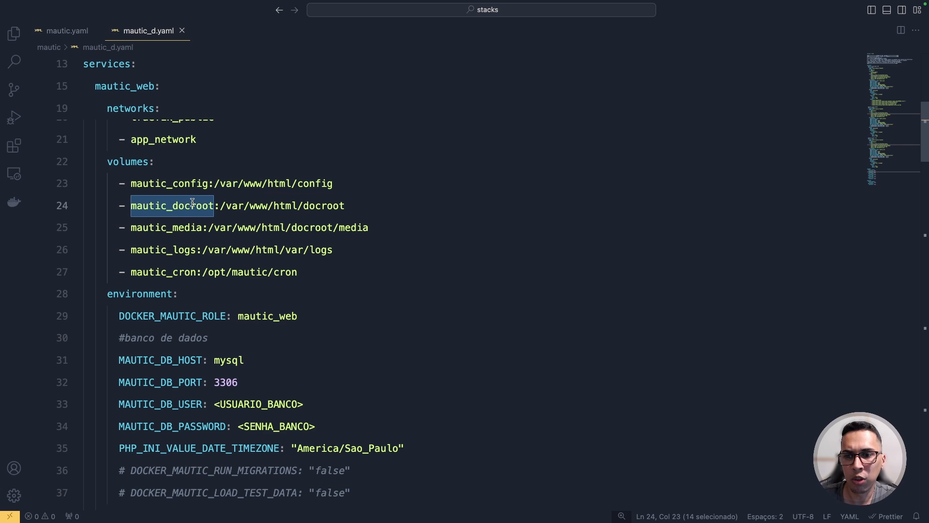
{"action": "double_click", "coordinate": [172, 226]}
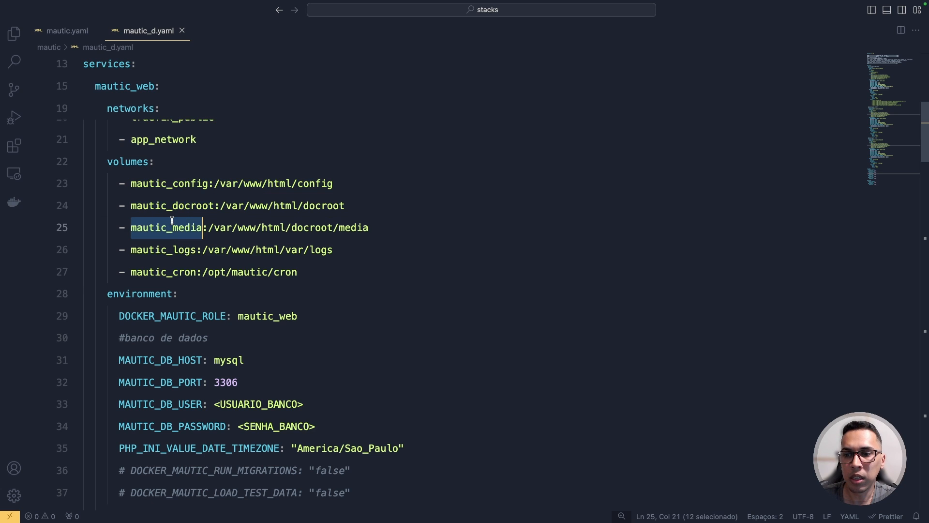
{"action": "double_click", "coordinate": [175, 249]}
{"action": "double_click", "coordinate": [177, 272]}
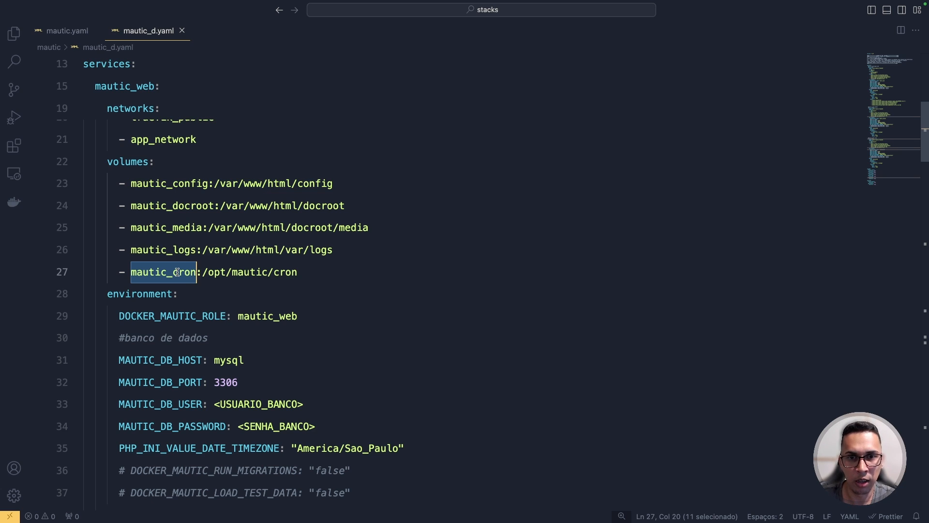
Examine the environment block of mautic_web, focusing on the DOCKER_MAUTIC_ROLE variable and its value.
{"action": "scroll", "coordinate": [178, 272], "scroll_direction": "down", "scroll_amount": 3}
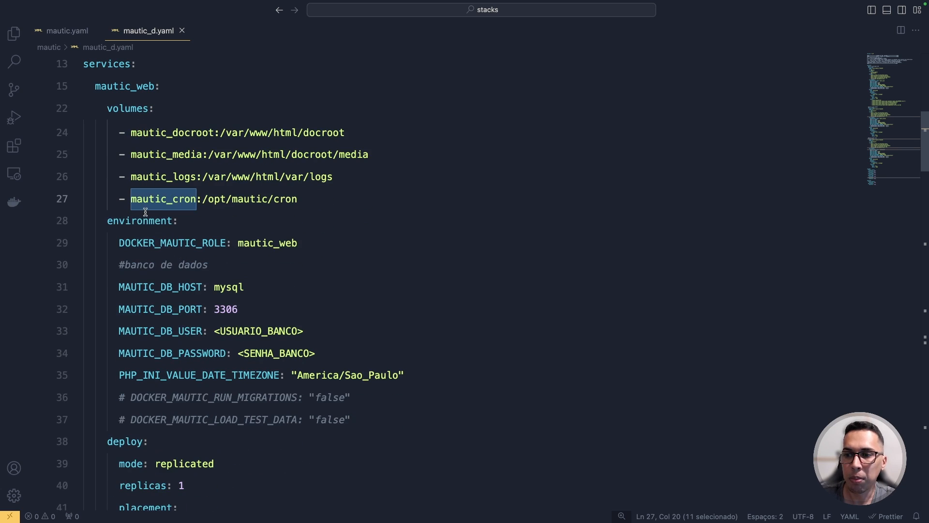
{"action": "double_click", "coordinate": [154, 222]}
{"action": "scroll", "coordinate": [154, 222], "scroll_direction": "down", "scroll_amount": 2}
{"action": "double_click", "coordinate": [178, 194]}
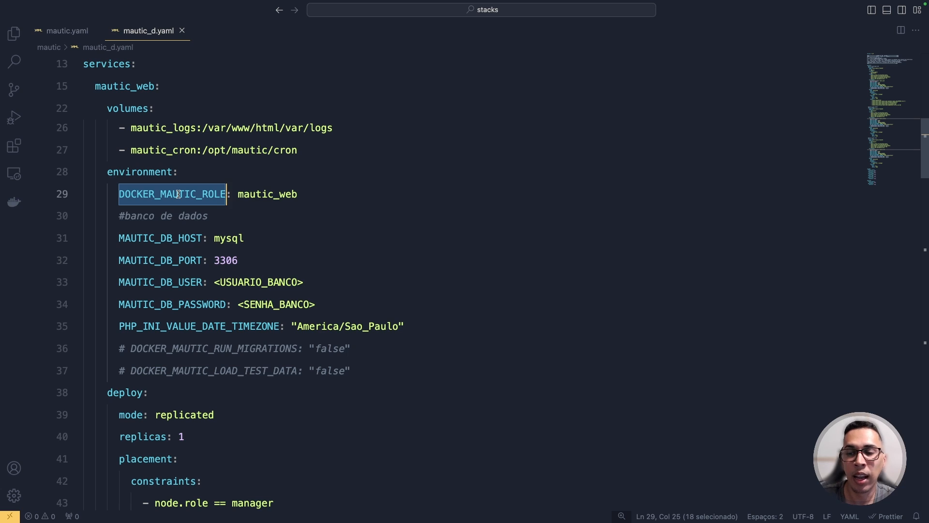
{"action": "double_click", "coordinate": [270, 194]}
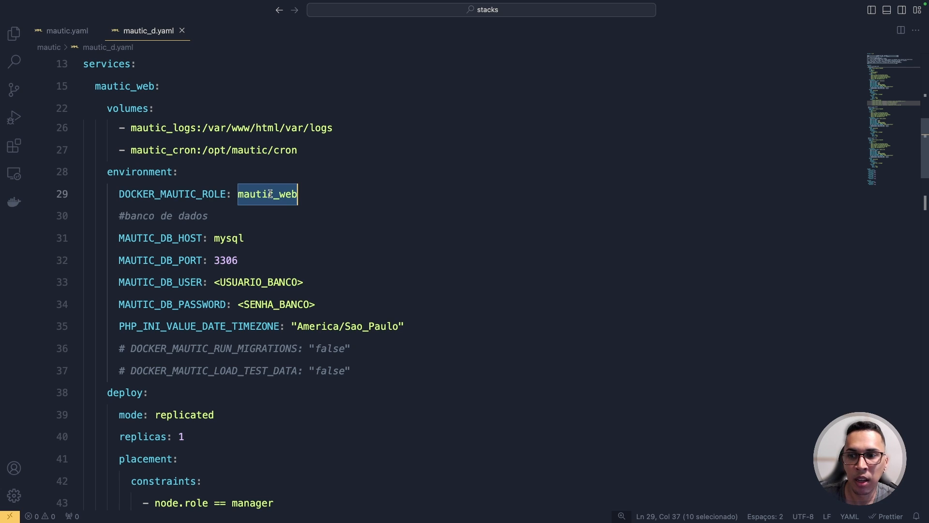
{"action": "left_click", "coordinate": [270, 194]}
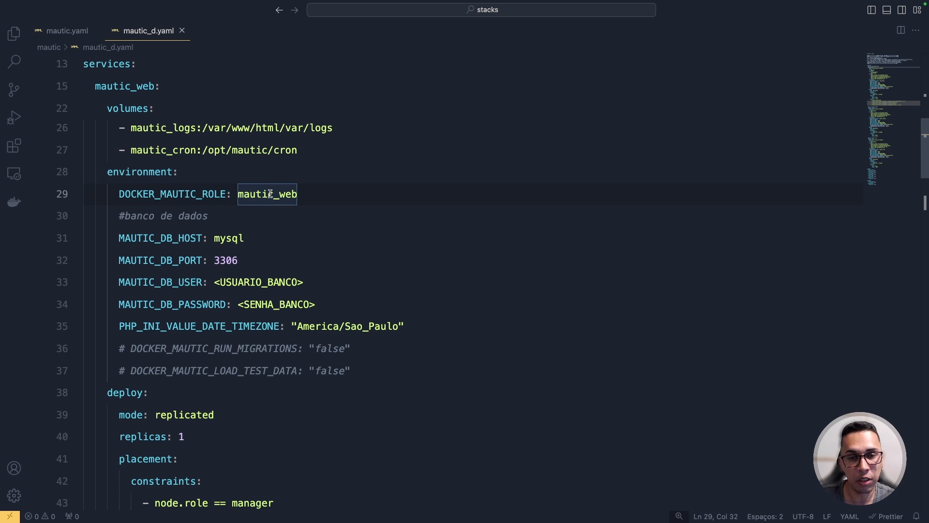
Examine the mautic_web database variables for host, port, user and password in the environment block.
{"action": "scroll", "coordinate": [218, 193], "scroll_direction": "down", "scroll_amount": 1}
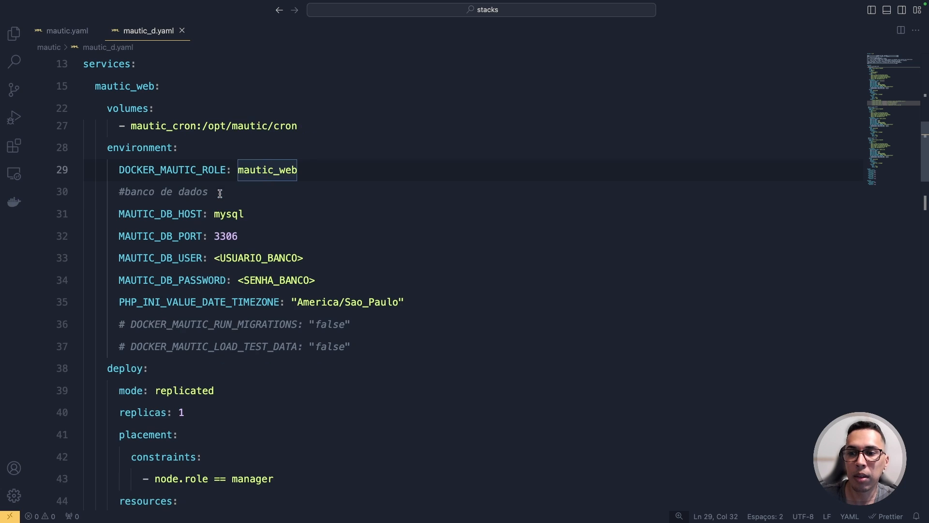
{"action": "double_click", "coordinate": [167, 212]}
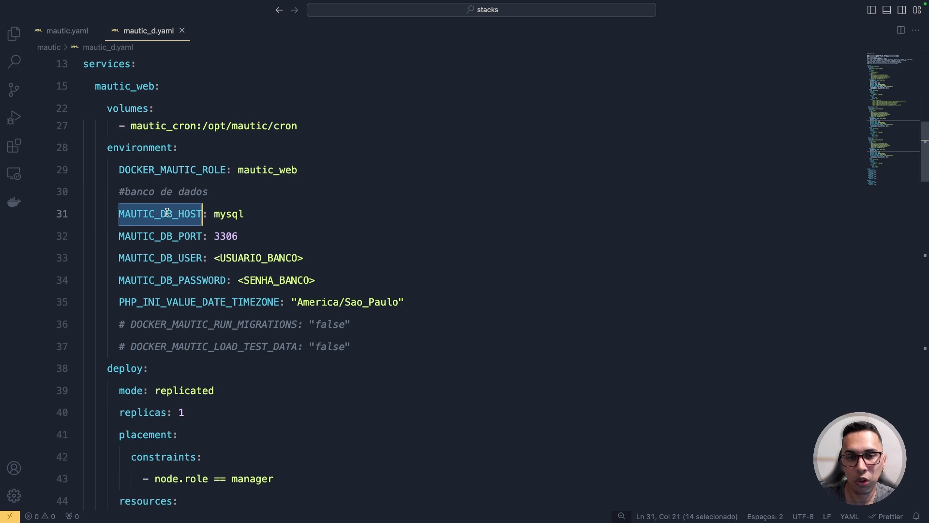
{"action": "double_click", "coordinate": [224, 214]}
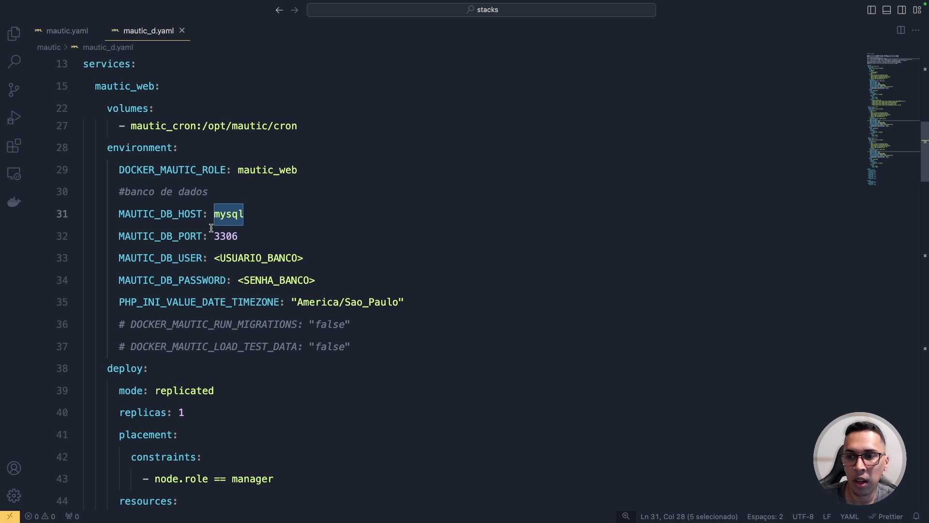
{"action": "double_click", "coordinate": [223, 235]}
{"action": "left_click", "coordinate": [214, 257]}
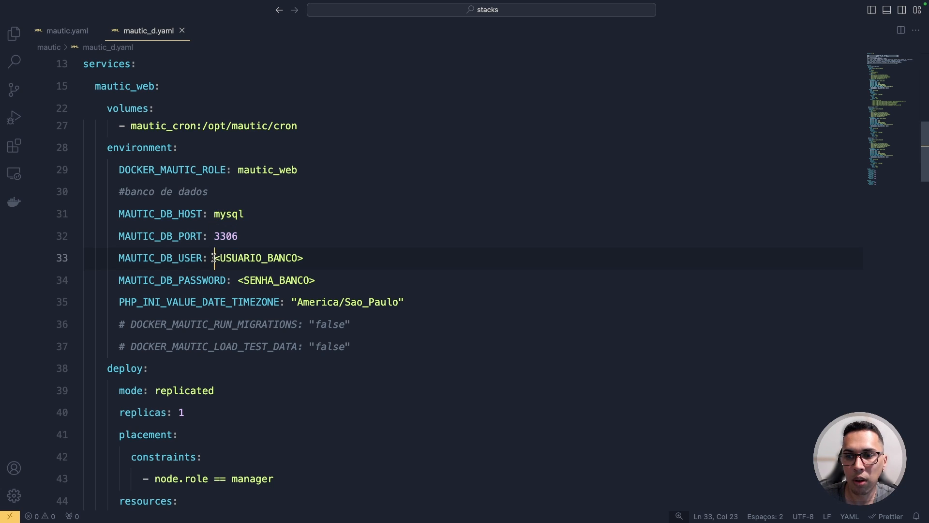
{"action": "left_click_drag", "start_coordinate": [214, 258], "coordinate": [303, 258]}
{"action": "left_click_drag", "start_coordinate": [237, 279], "coordinate": [321, 281]}
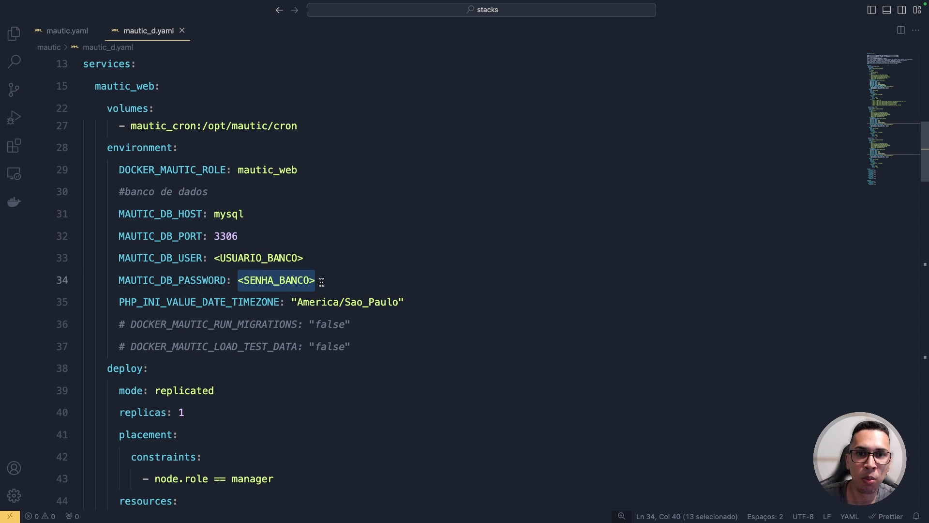
Examine the PHP_INI_VALUE_DATE_TIMEZONE variable and the commented-out migration and test-data options of mautic_web.
{"action": "scroll", "coordinate": [271, 274], "scroll_direction": "down", "scroll_amount": 2}
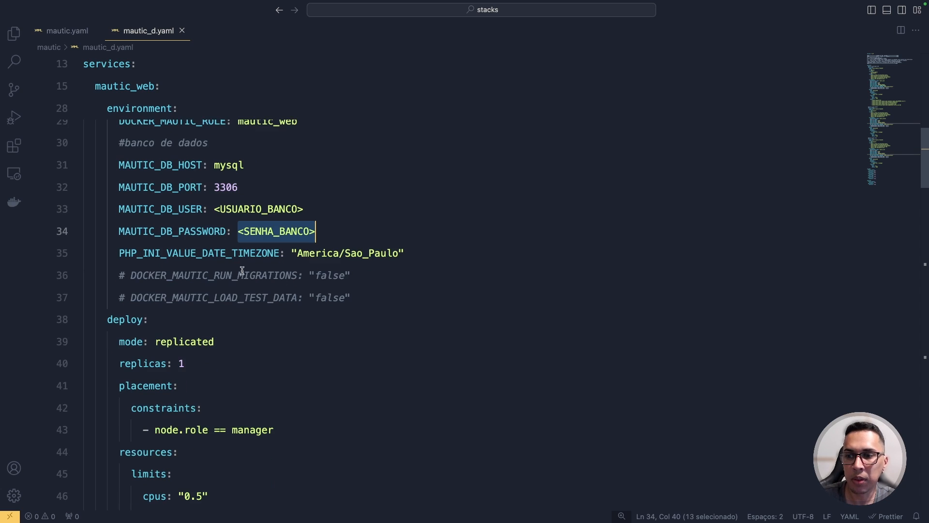
{"action": "double_click", "coordinate": [238, 255]}
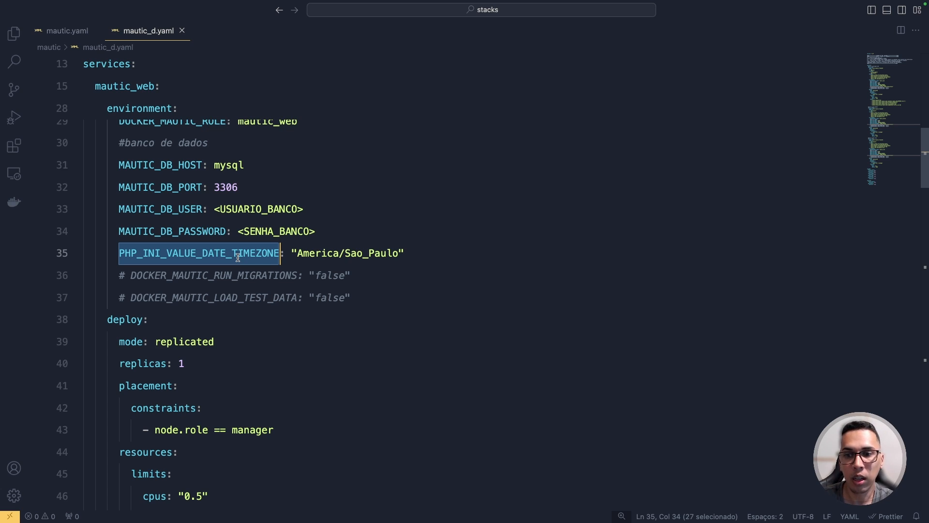
{"action": "double_click", "coordinate": [315, 252]}
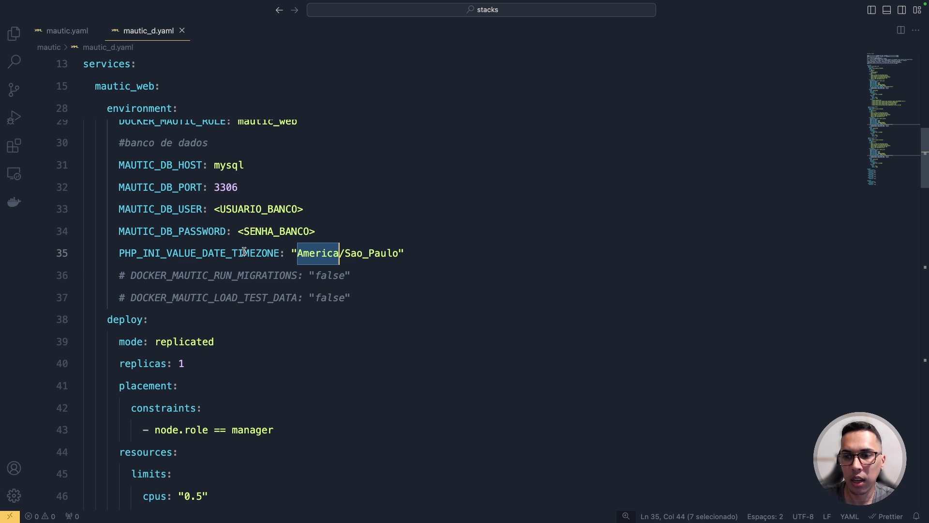
{"action": "scroll", "coordinate": [244, 251], "scroll_direction": "down", "scroll_amount": 1}
{"action": "double_click", "coordinate": [205, 251]}
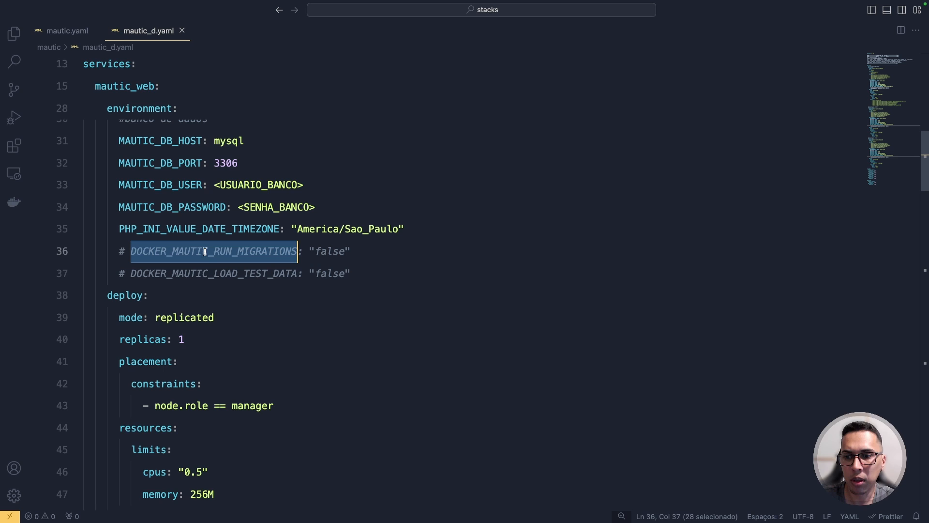
{"action": "double_click", "coordinate": [220, 273]}
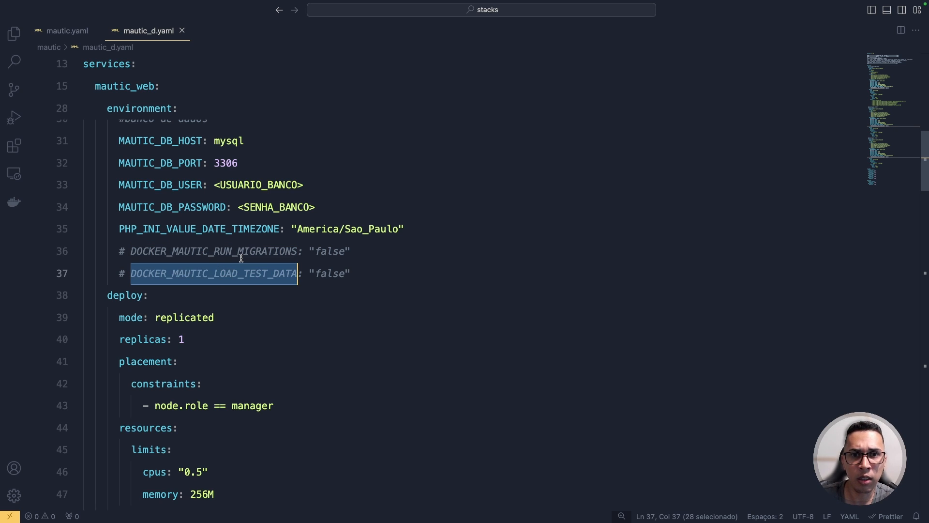
{"action": "double_click", "coordinate": [331, 273]}
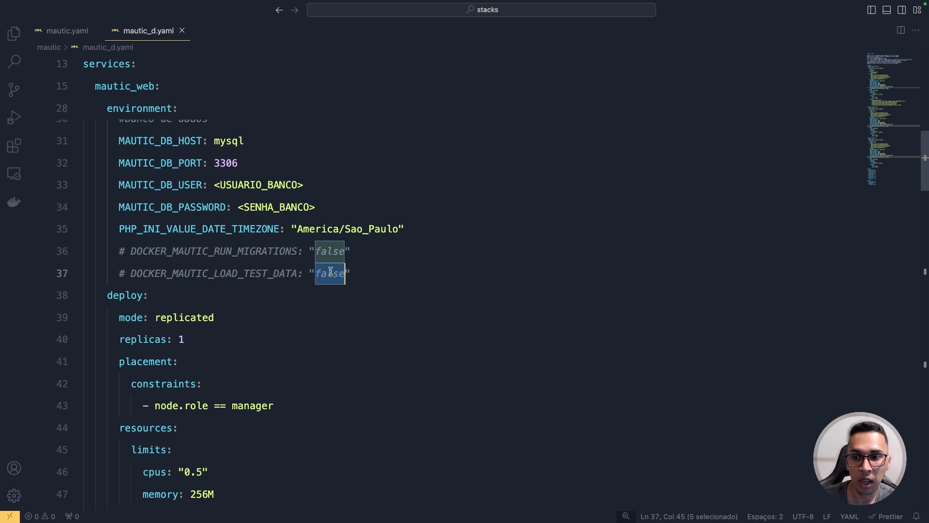
{"action": "double_click", "coordinate": [249, 230]}
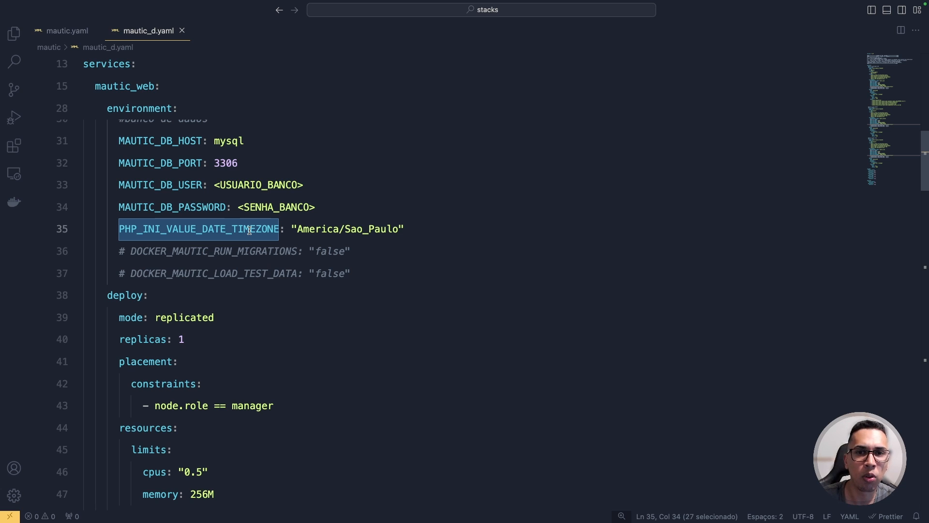
Examine the deploy block of mautic_web, covering its replication mode and the node role placement constraint.
{"action": "scroll", "coordinate": [249, 230], "scroll_direction": "down", "scroll_amount": 3}
{"action": "double_click", "coordinate": [126, 222]}
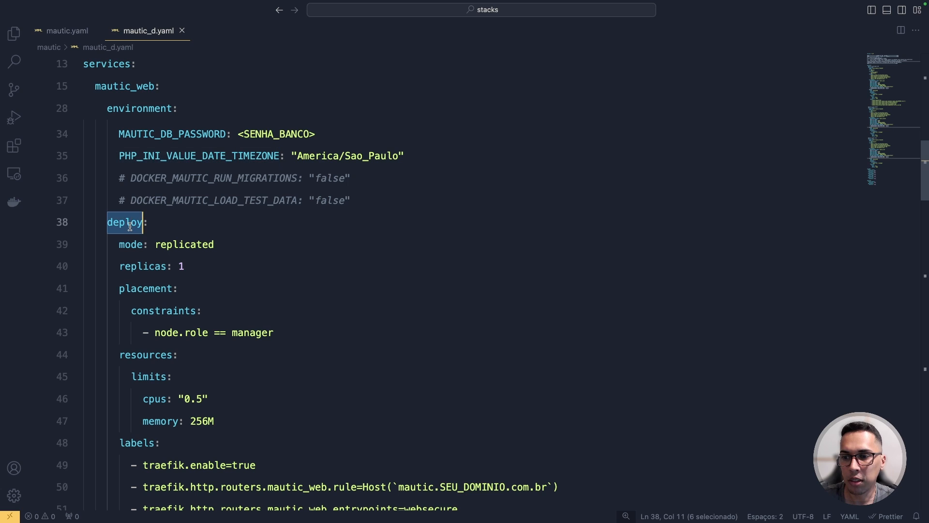
{"action": "double_click", "coordinate": [182, 245]}
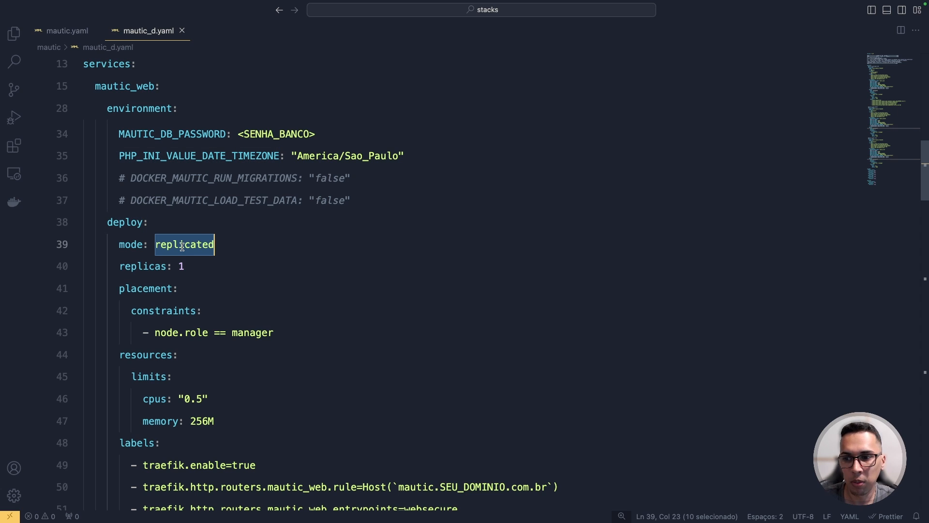
{"action": "scroll", "coordinate": [180, 248], "scroll_direction": "down", "scroll_amount": 1}
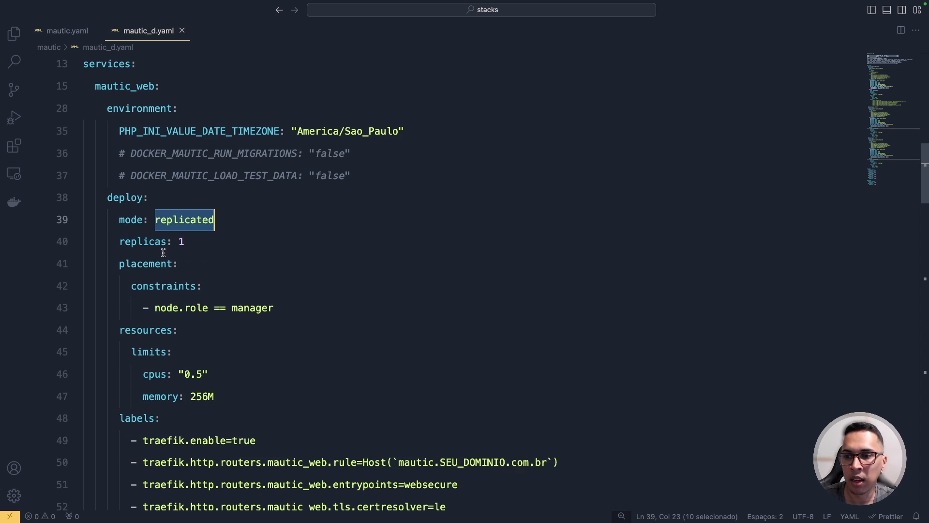
{"action": "left_click", "coordinate": [160, 263]}
{"action": "double_click", "coordinate": [252, 310]}
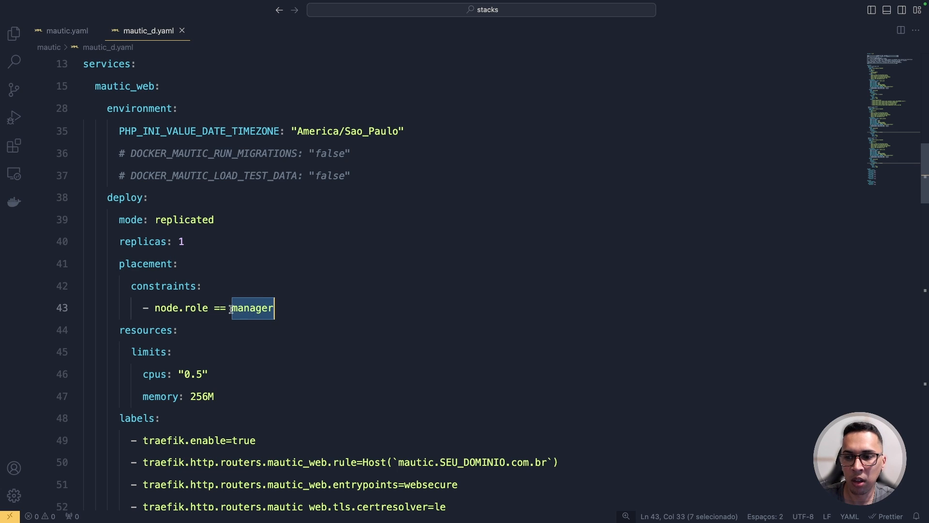
Examine the CPU and memory limits under the resources block of mautic_web.
{"action": "scroll", "coordinate": [252, 310], "scroll_direction": "down", "scroll_amount": 2}
{"action": "double_click", "coordinate": [162, 281]}
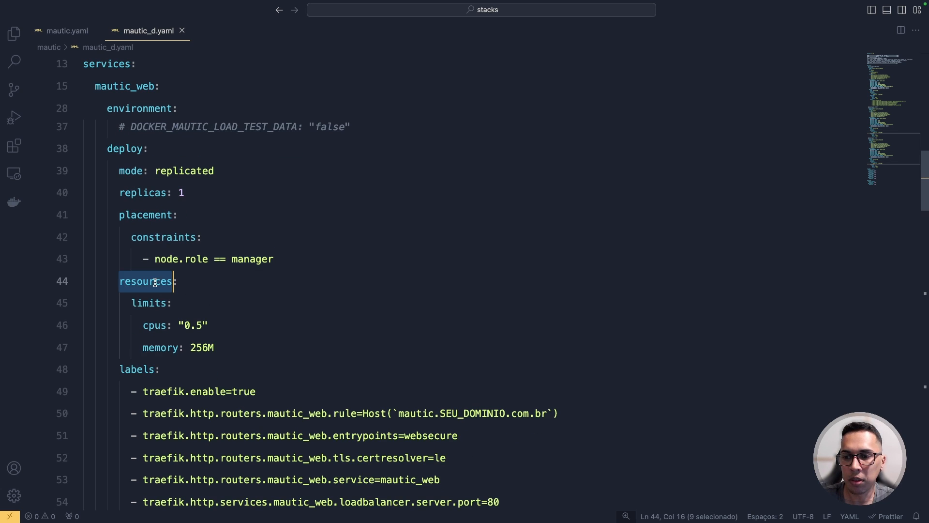
{"action": "left_click", "coordinate": [197, 324]}
{"action": "double_click", "coordinate": [200, 347]}
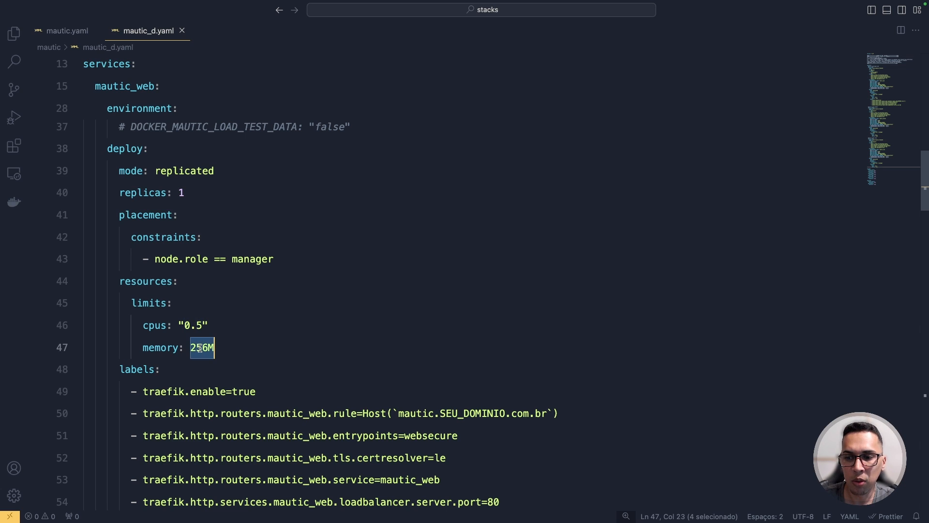
Examine the Traefik labels of mautic_web for enabling, host rule, entrypoint and certificate resolver.
{"action": "scroll", "coordinate": [199, 338], "scroll_direction": "down", "scroll_amount": 4}
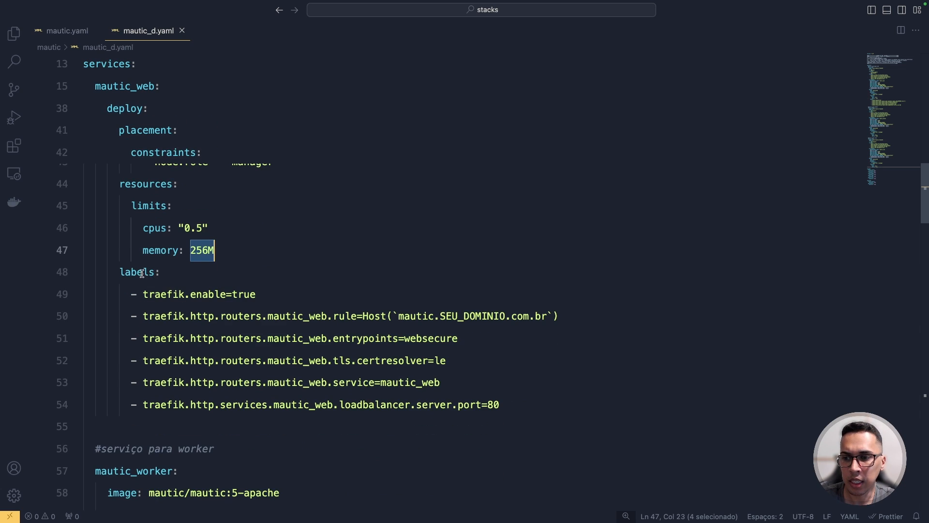
{"action": "double_click", "coordinate": [142, 274]}
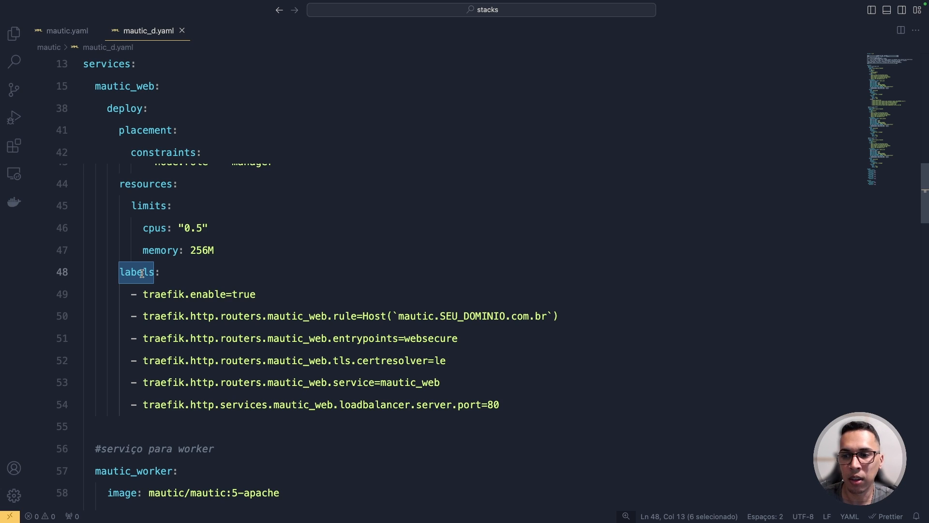
{"action": "left_click_drag", "start_coordinate": [172, 294], "coordinate": [251, 294]}
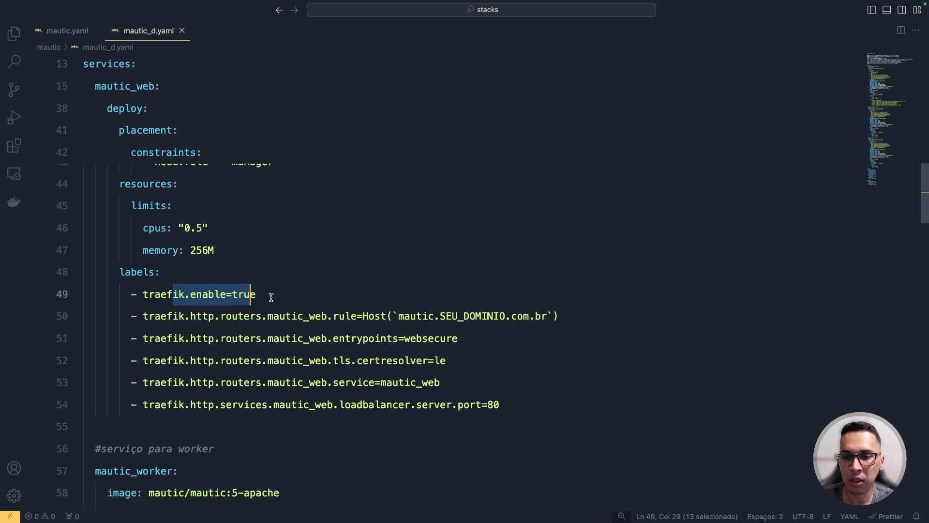
{"action": "double_click", "coordinate": [557, 315]}
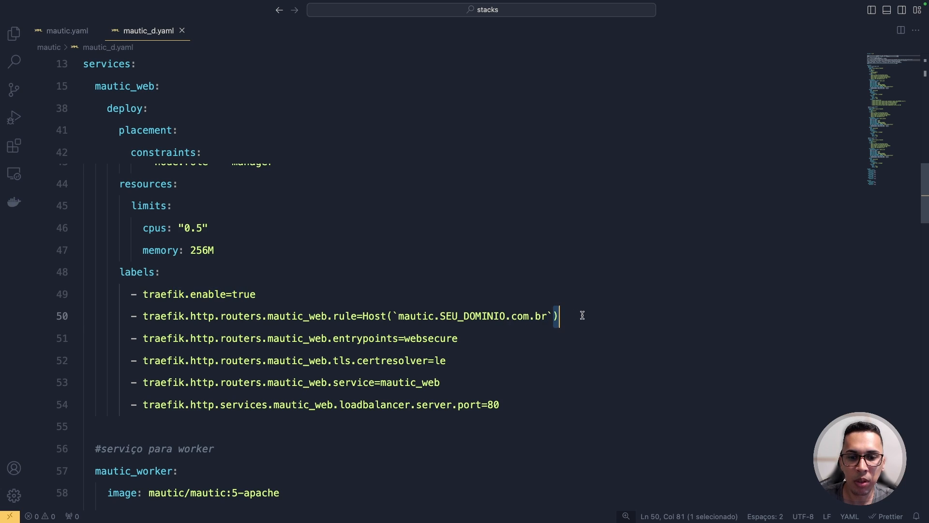
{"action": "double_click", "coordinate": [459, 337]}
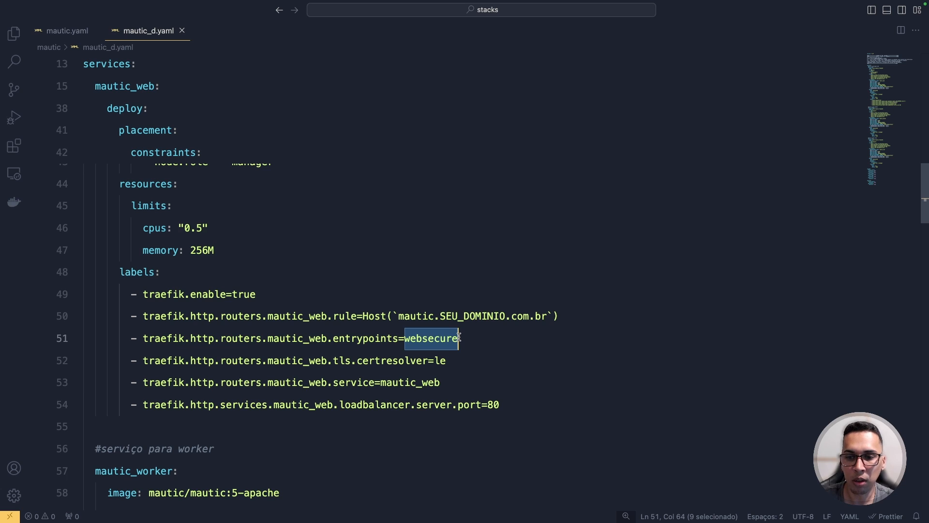
{"action": "double_click", "coordinate": [442, 360]}
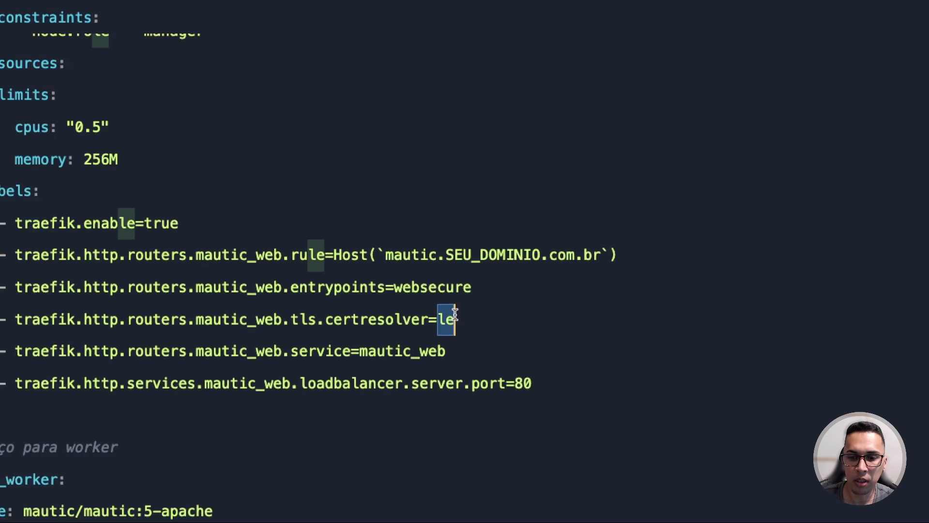
Highlight the router name in the Traefik host rule label and compare it with the rest of the mautic_web service definition.
{"action": "double_click", "coordinate": [217, 254]}
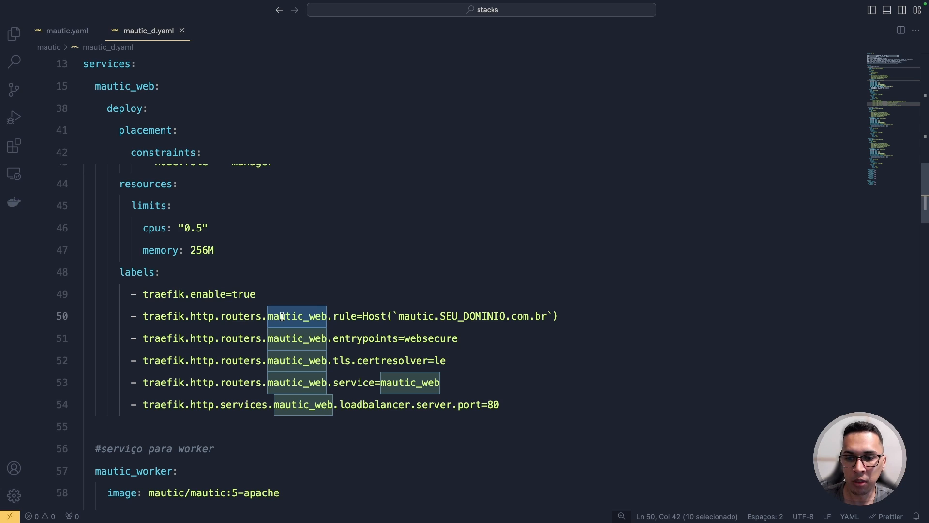
{"action": "double_click", "coordinate": [242, 317]}
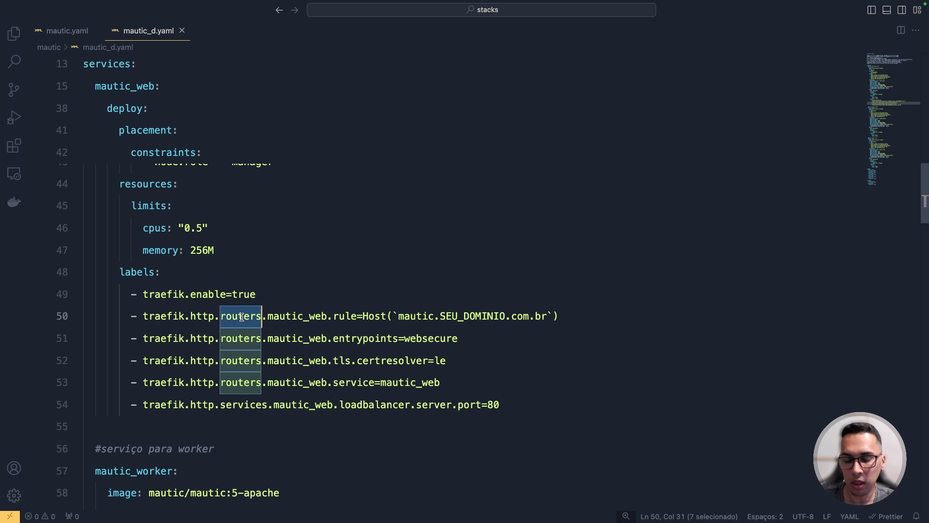
{"action": "double_click", "coordinate": [287, 316]}
{"action": "scroll", "coordinate": [293, 322], "scroll_direction": "up", "scroll_amount": 5}
{"action": "scroll", "coordinate": [292, 322], "scroll_direction": "up", "scroll_amount": 8}
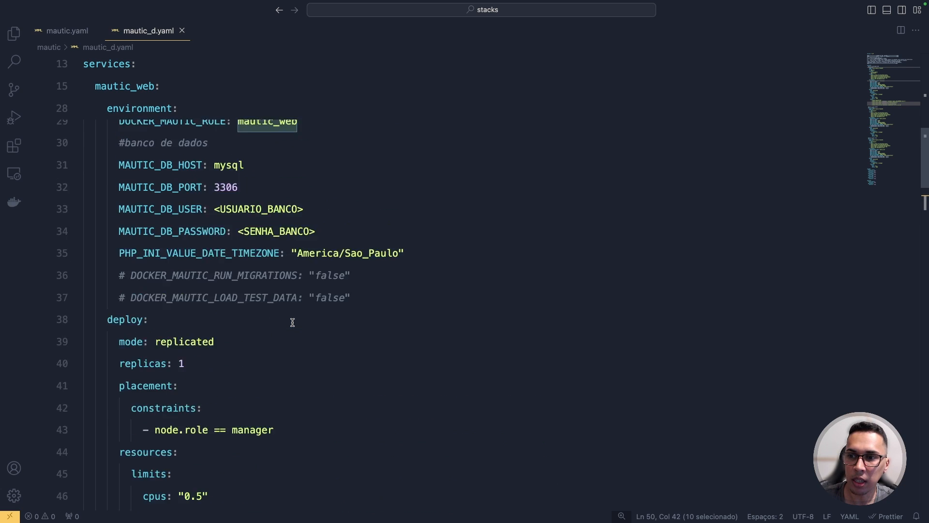
{"action": "scroll", "coordinate": [217, 250], "scroll_direction": "down", "scroll_amount": 8}
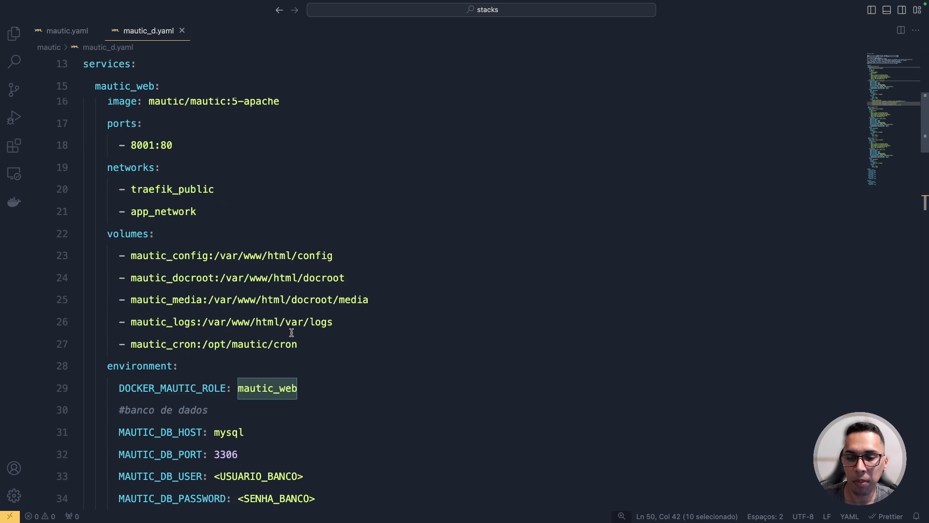
{"action": "scroll", "coordinate": [294, 331], "scroll_direction": "down", "scroll_amount": 3}
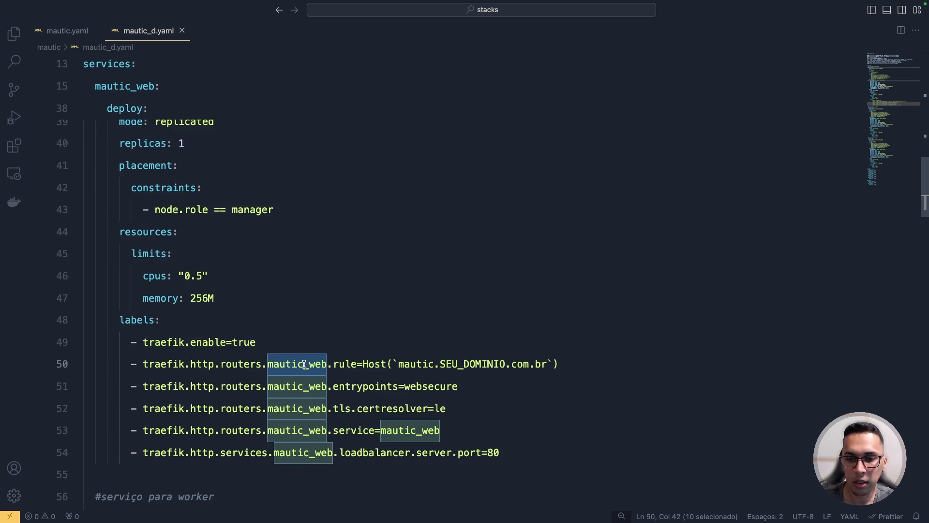
Examine the domain placeholder in the host rule and the service name used in the Traefik service and load balancer labels.
{"action": "left_click_drag", "start_coordinate": [398, 363], "coordinate": [505, 364]}
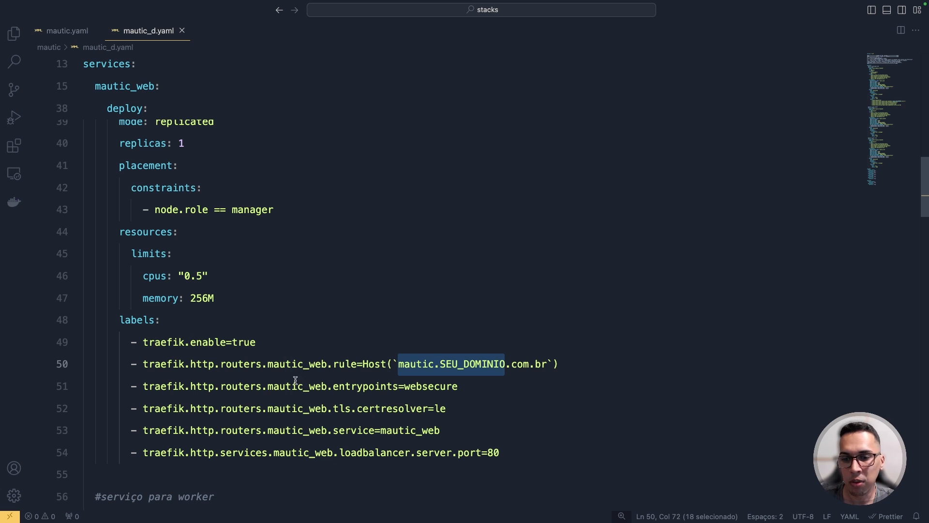
{"action": "left_click_drag", "start_coordinate": [309, 386], "coordinate": [448, 411]}
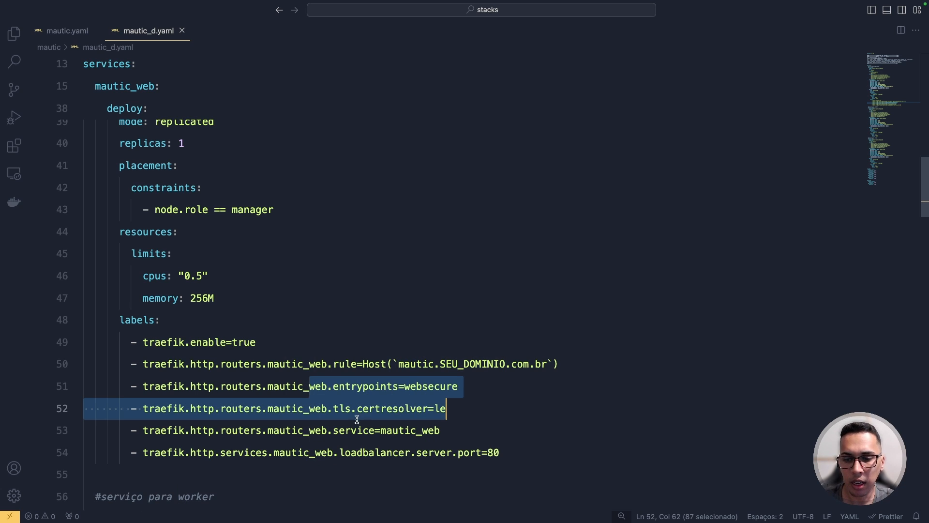
{"action": "left_click", "coordinate": [291, 431]}
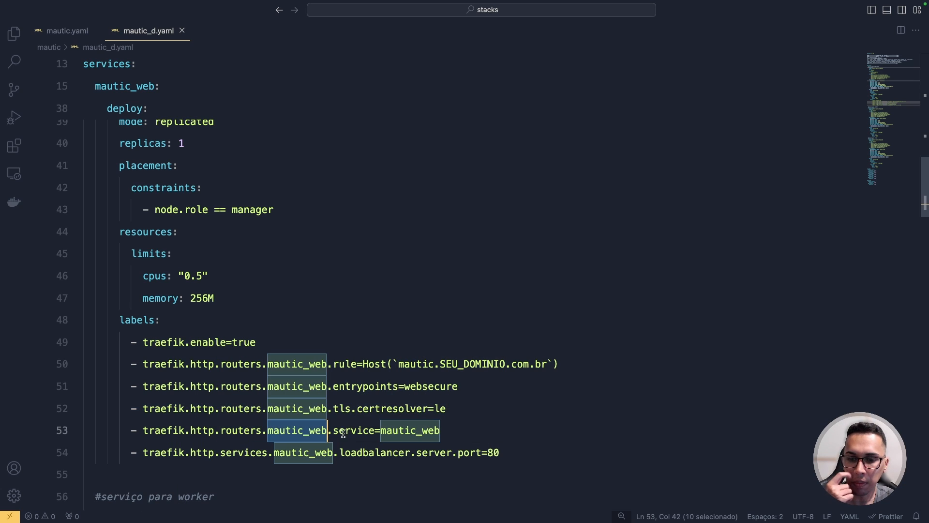
{"action": "double_click", "coordinate": [404, 432]}
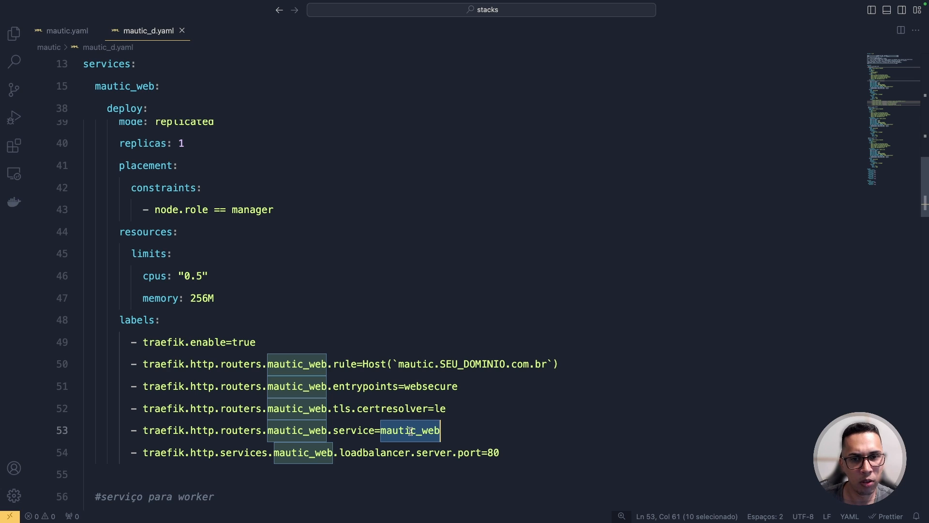
{"action": "double_click", "coordinate": [303, 453]}
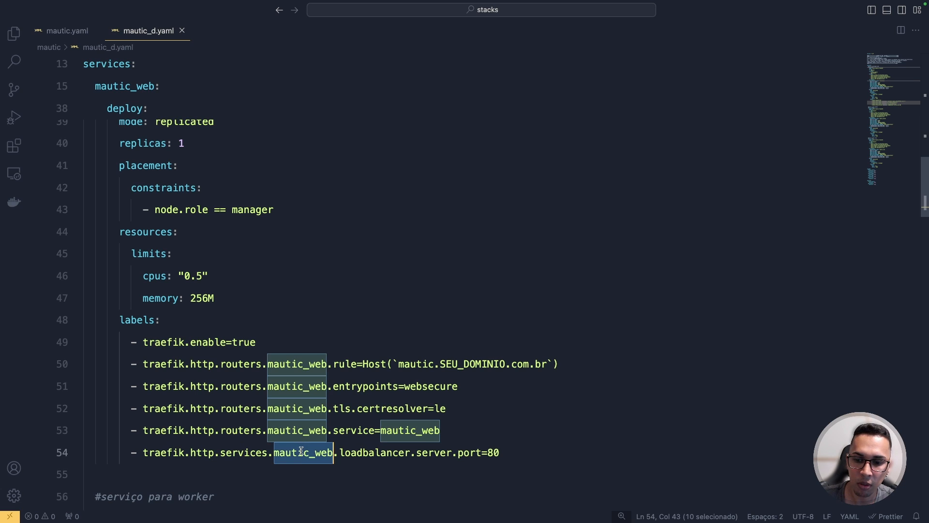
{"action": "scroll", "coordinate": [331, 427], "scroll_direction": "down", "scroll_amount": 2}
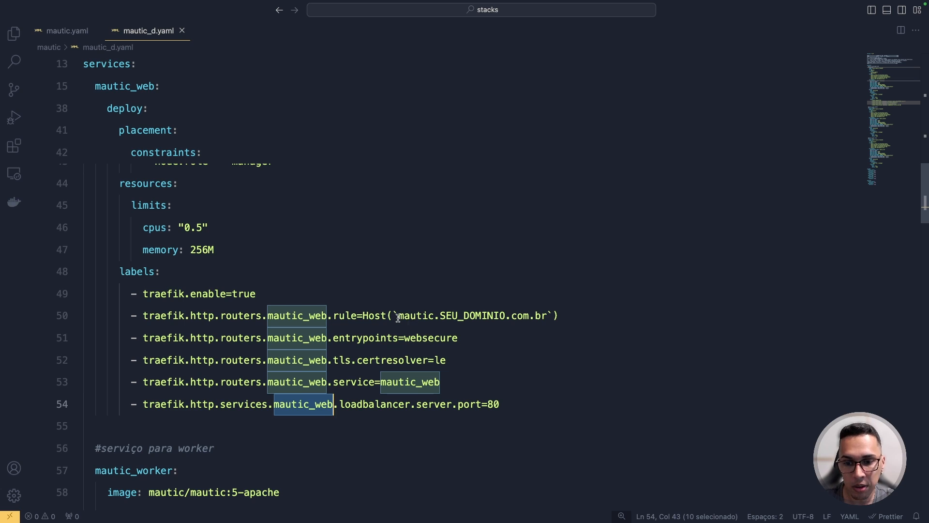
Check the host domain and load balancer port in the Traefik labels, and collapse the mautic_web service block.
{"action": "left_click_drag", "start_coordinate": [399, 315], "coordinate": [549, 315]}
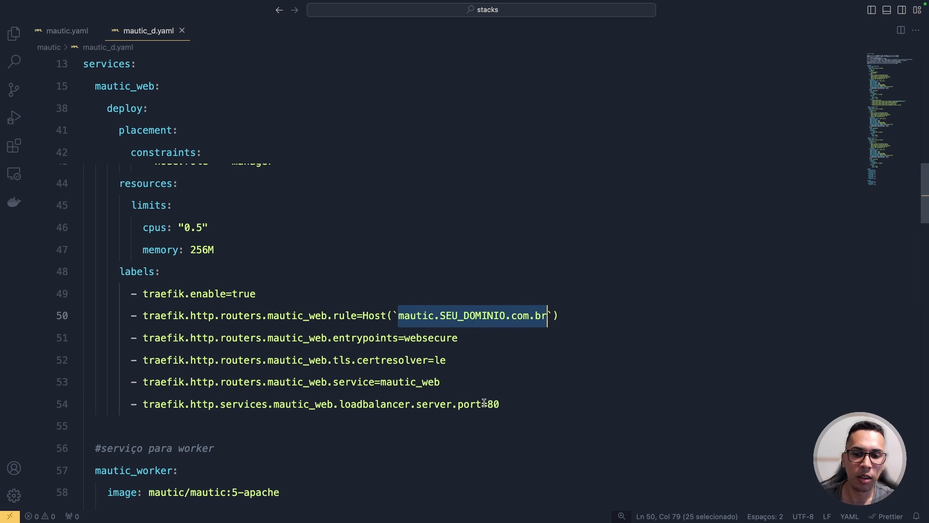
{"action": "left_click_drag", "start_coordinate": [487, 404], "coordinate": [500, 404]}
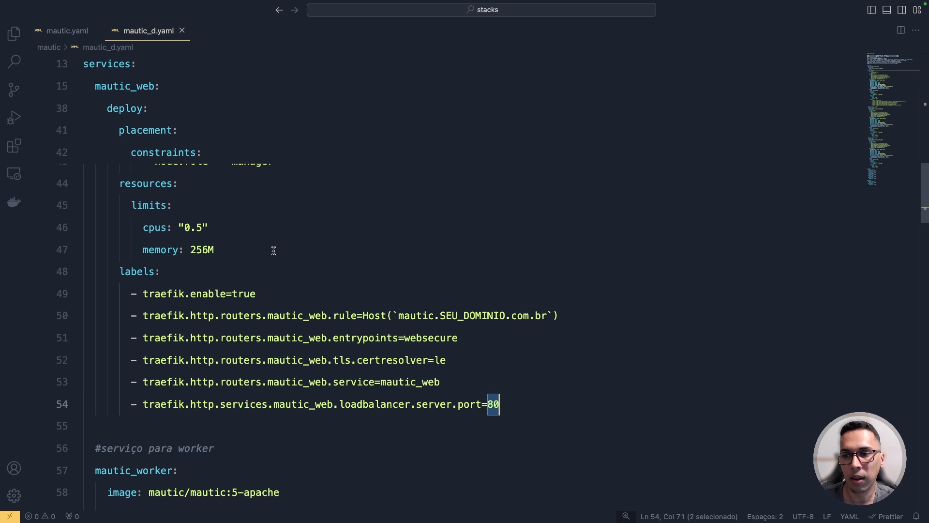
{"action": "scroll", "coordinate": [185, 242], "scroll_direction": "up", "scroll_amount": 5}
{"action": "scroll", "coordinate": [185, 242], "scroll_direction": "up", "scroll_amount": 5}
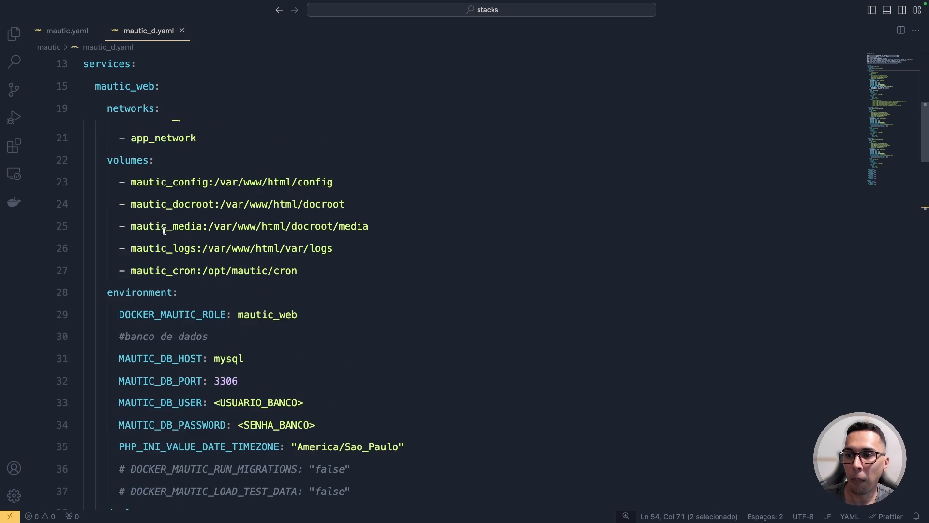
{"action": "left_click", "coordinate": [78, 129]}
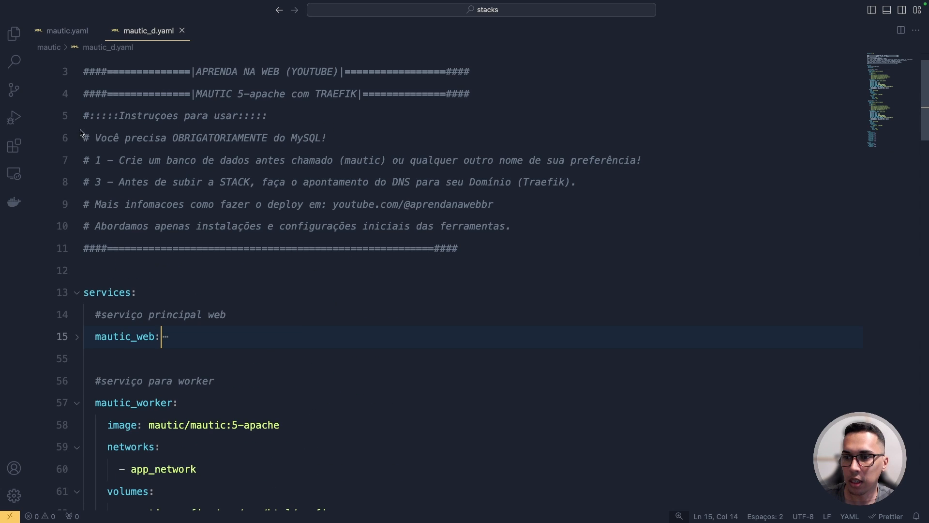
Examine the mautic_worker service's name, its image line and the network it is attached to.
{"action": "scroll", "coordinate": [170, 263], "scroll_direction": "down", "scroll_amount": 3}
{"action": "scroll", "coordinate": [142, 232], "scroll_direction": "down", "scroll_amount": 2}
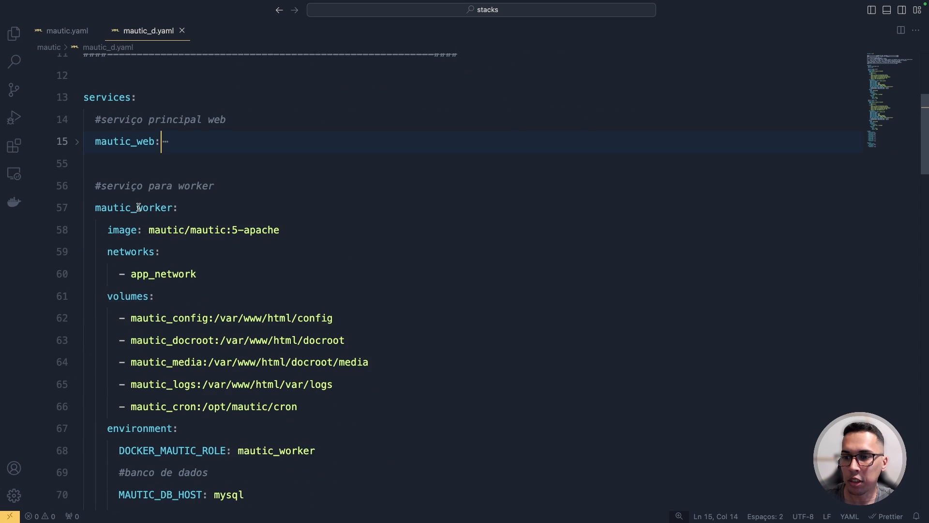
{"action": "double_click", "coordinate": [139, 207]}
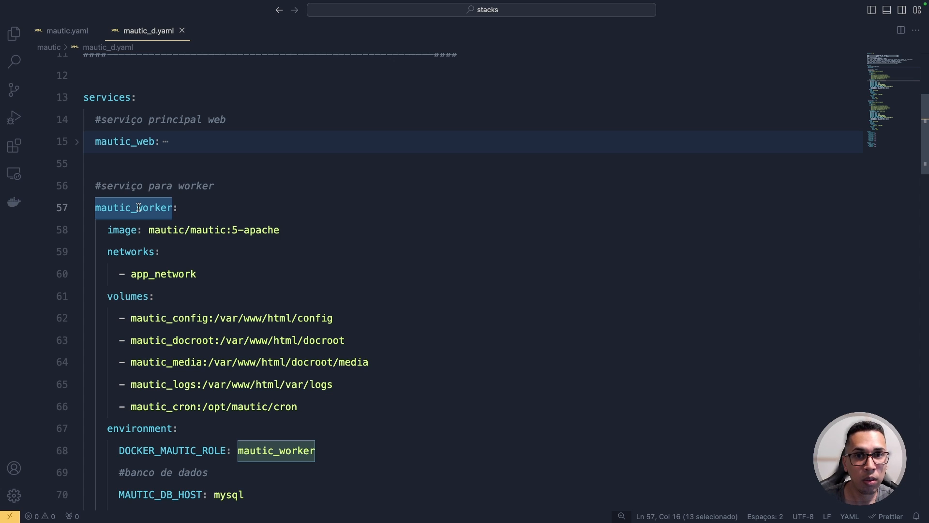
{"action": "left_click_drag", "start_coordinate": [113, 229], "coordinate": [282, 229]}
{"action": "double_click", "coordinate": [123, 251]}
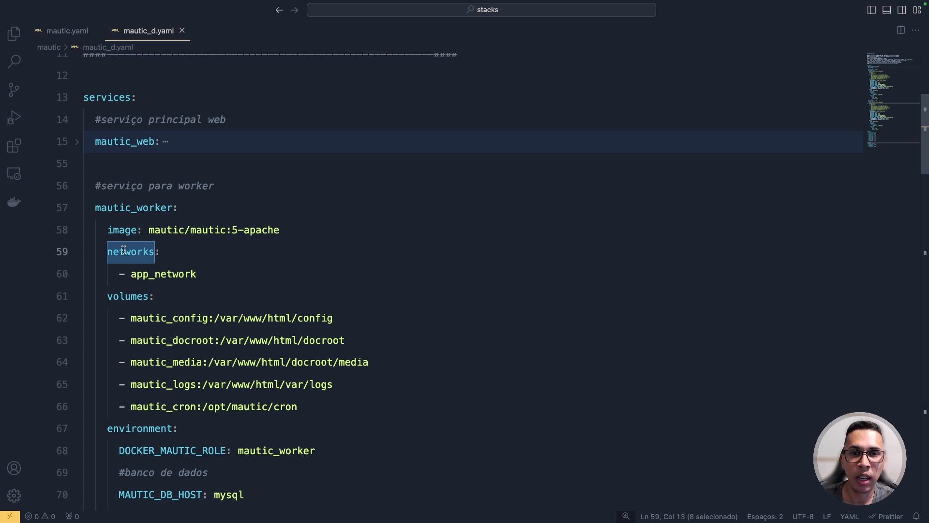
{"action": "double_click", "coordinate": [164, 276]}
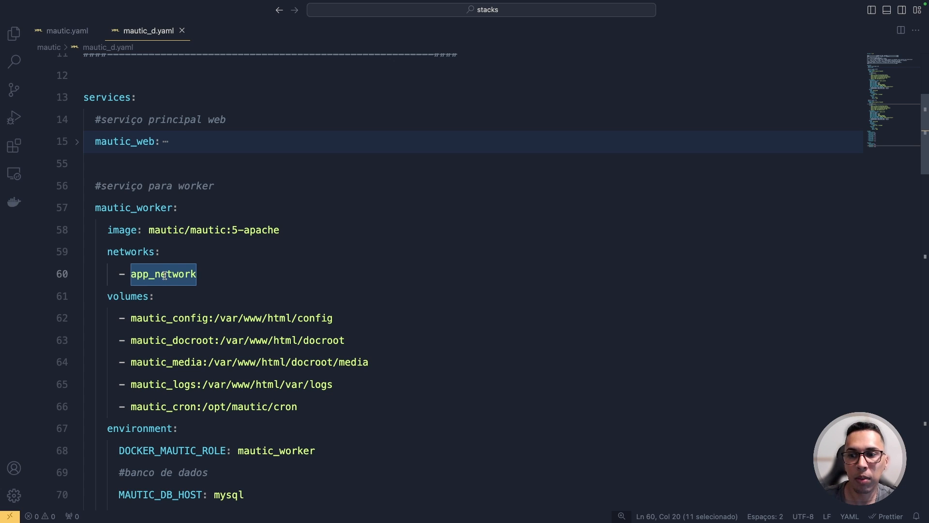
{"action": "double_click", "coordinate": [141, 252]}
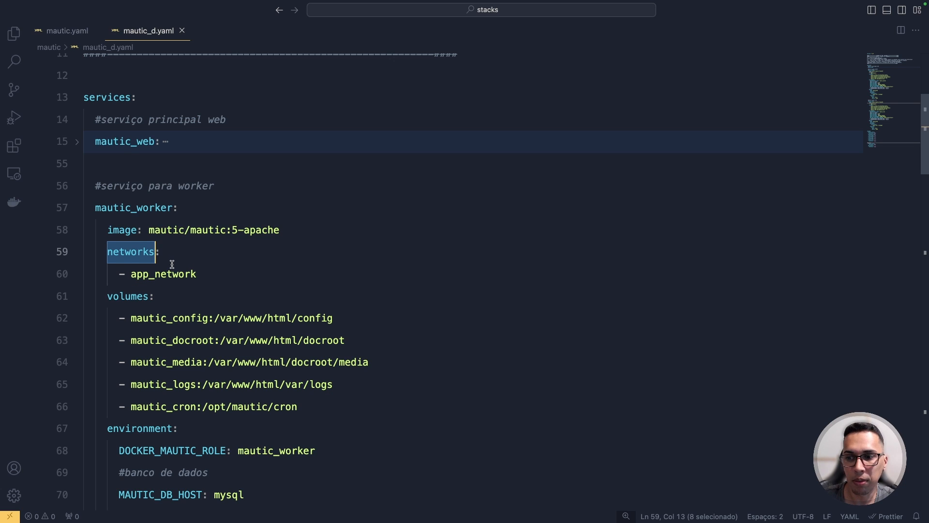
Examine the volume mappings of mautic_worker and the DOCKER_MAUTIC_ROLE value in its environment block.
{"action": "scroll", "coordinate": [160, 257], "scroll_direction": "down", "scroll_amount": 2}
{"action": "left_click_drag", "start_coordinate": [119, 247], "coordinate": [262, 337]}
{"action": "scroll", "coordinate": [264, 339], "scroll_direction": "down", "scroll_amount": 5}
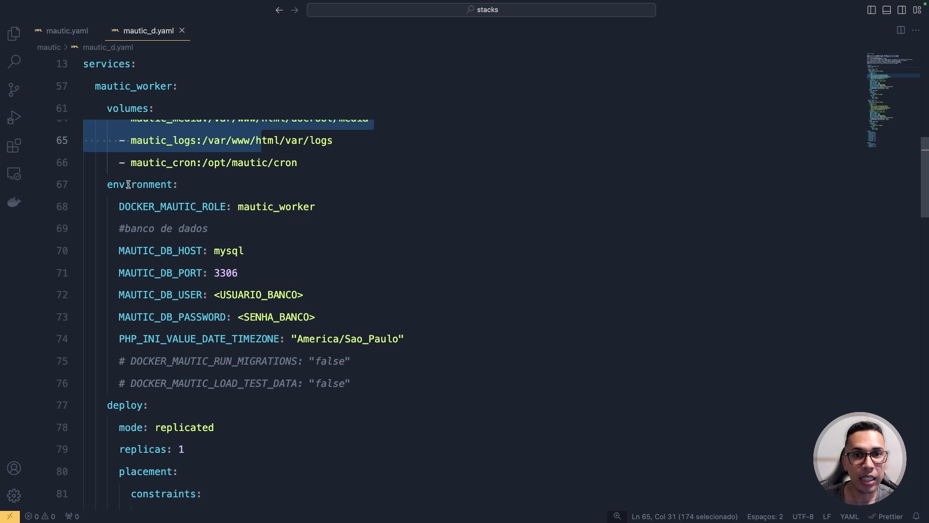
{"action": "double_click", "coordinate": [270, 207]}
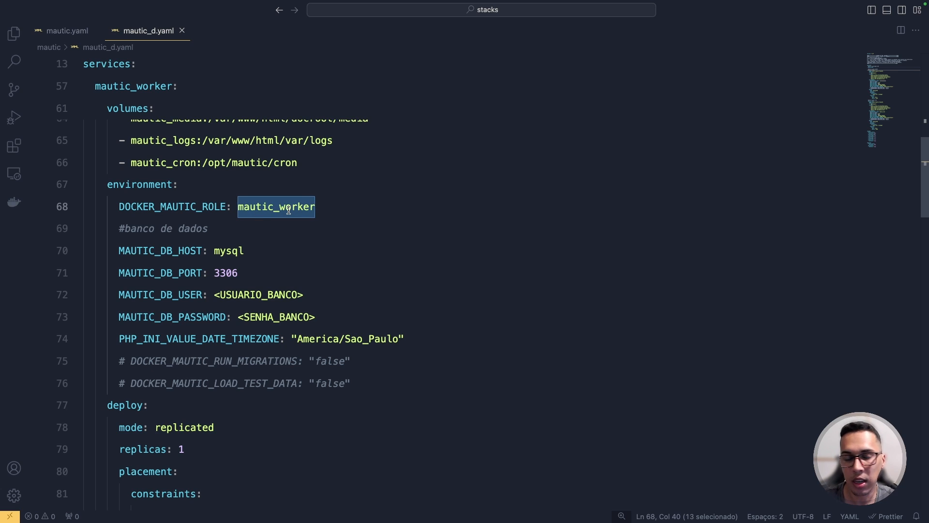
Check the deploy settings and memory limit of mautic_worker, and collapse its service block.
{"action": "scroll", "coordinate": [263, 211], "scroll_direction": "down", "scroll_amount": 5}
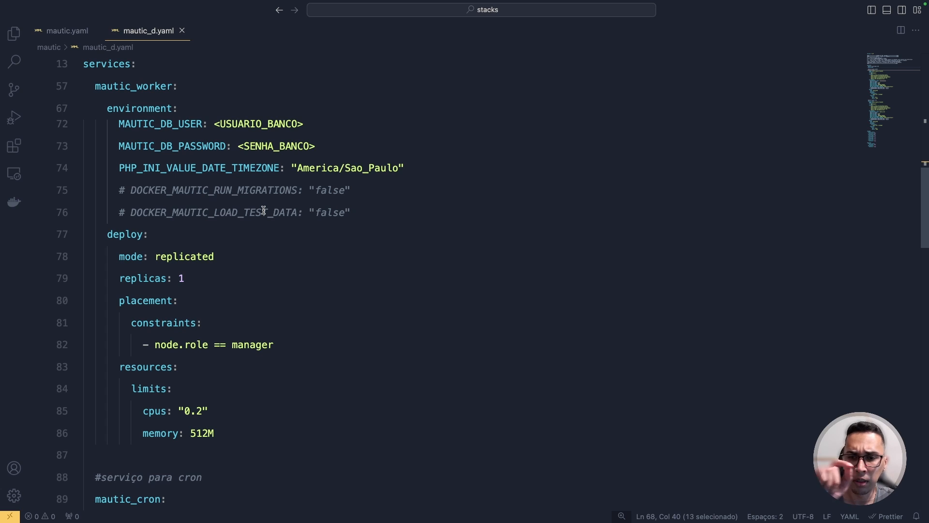
{"action": "scroll", "coordinate": [249, 216], "scroll_direction": "down", "scroll_amount": 1}
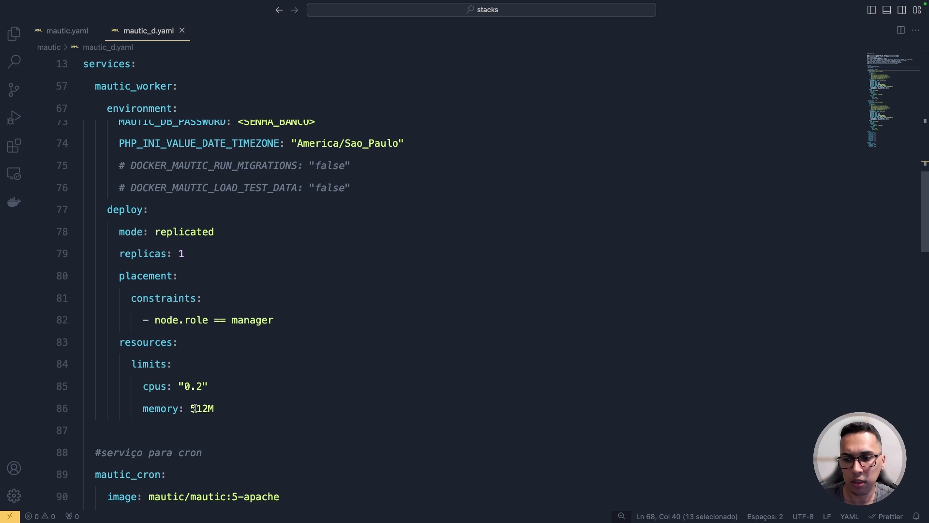
{"action": "left_click_drag", "start_coordinate": [191, 408], "coordinate": [208, 407]}
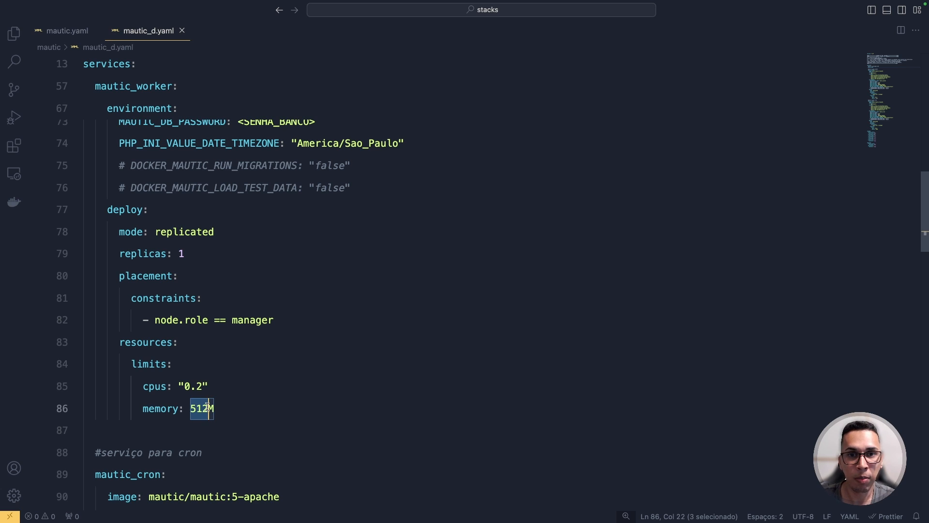
{"action": "left_click_drag", "start_coordinate": [207, 408], "coordinate": [214, 408]}
{"action": "scroll", "coordinate": [159, 256], "scroll_direction": "up", "scroll_amount": 7}
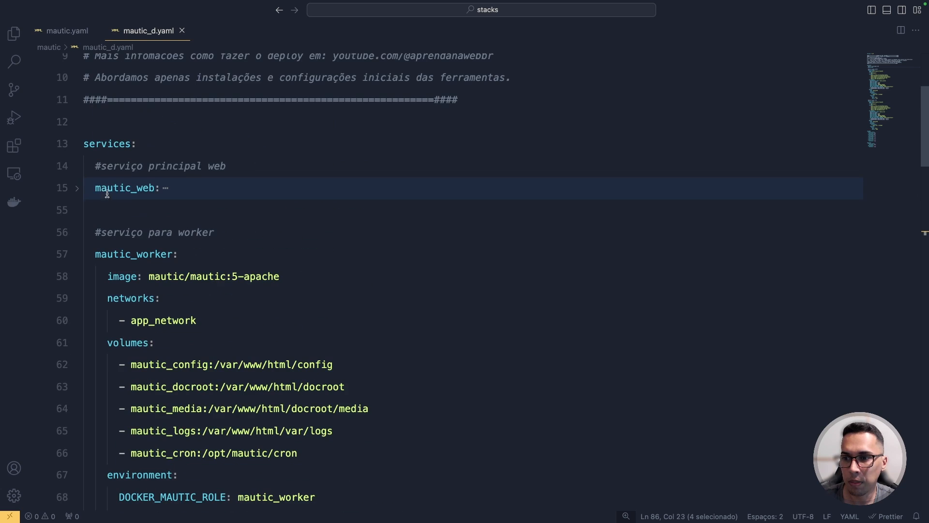
{"action": "left_click", "coordinate": [77, 254]}
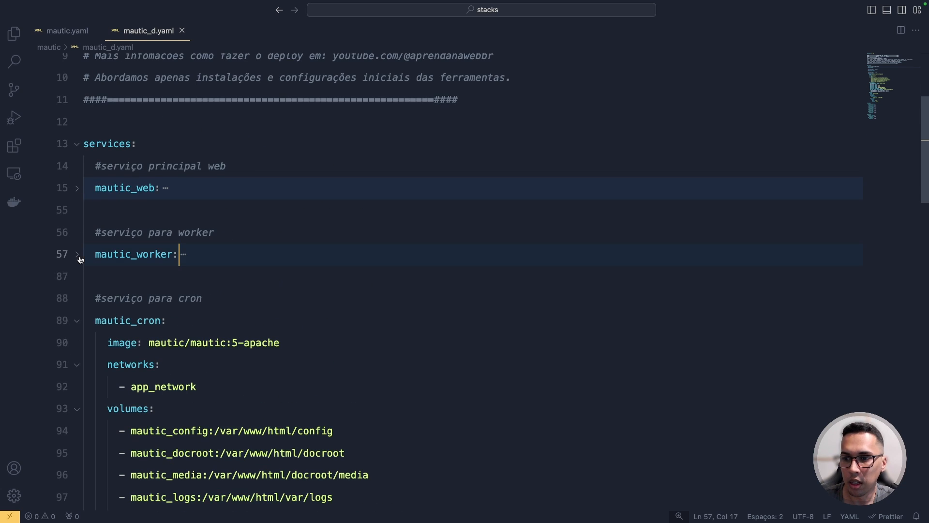
Examine the network, volume mappings and DOCKER_MAUTIC_ROLE value of the mautic_cron service.
{"action": "scroll", "coordinate": [214, 259], "scroll_direction": "down", "scroll_amount": 1}
{"action": "scroll", "coordinate": [215, 258], "scroll_direction": "down", "scroll_amount": 3}
{"action": "scroll", "coordinate": [215, 258], "scroll_direction": "down", "scroll_amount": 2}
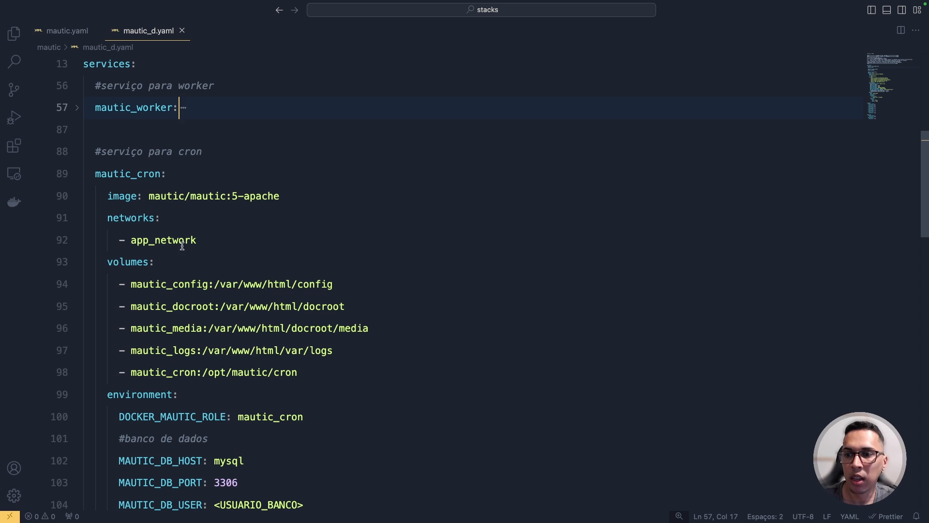
{"action": "double_click", "coordinate": [164, 239]}
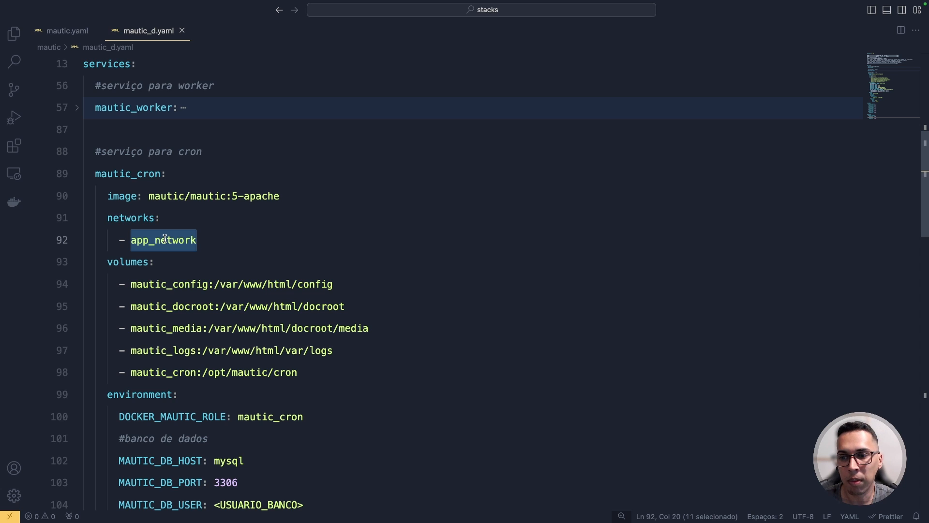
{"action": "scroll", "coordinate": [169, 240], "scroll_direction": "down", "scroll_amount": 3}
{"action": "scroll", "coordinate": [177, 240], "scroll_direction": "down", "scroll_amount": 1}
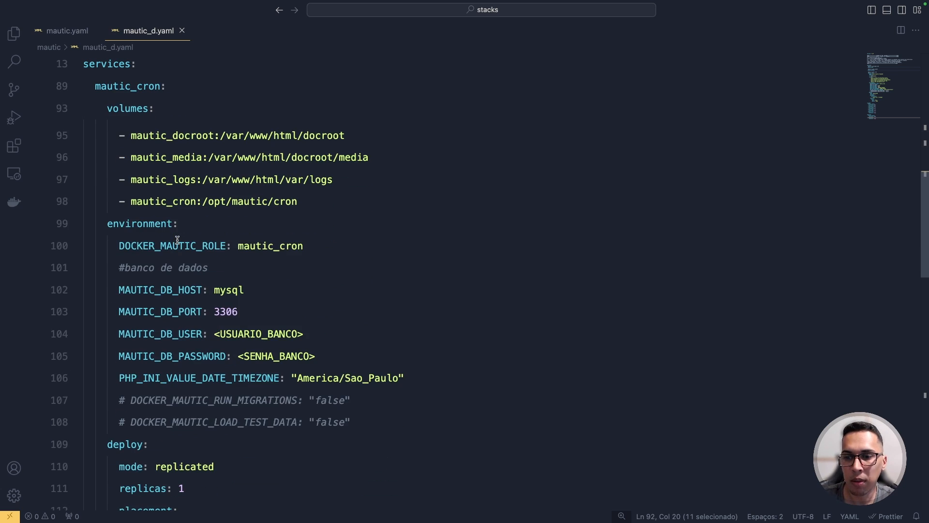
{"action": "scroll", "coordinate": [177, 240], "scroll_direction": "down", "scroll_amount": 1}
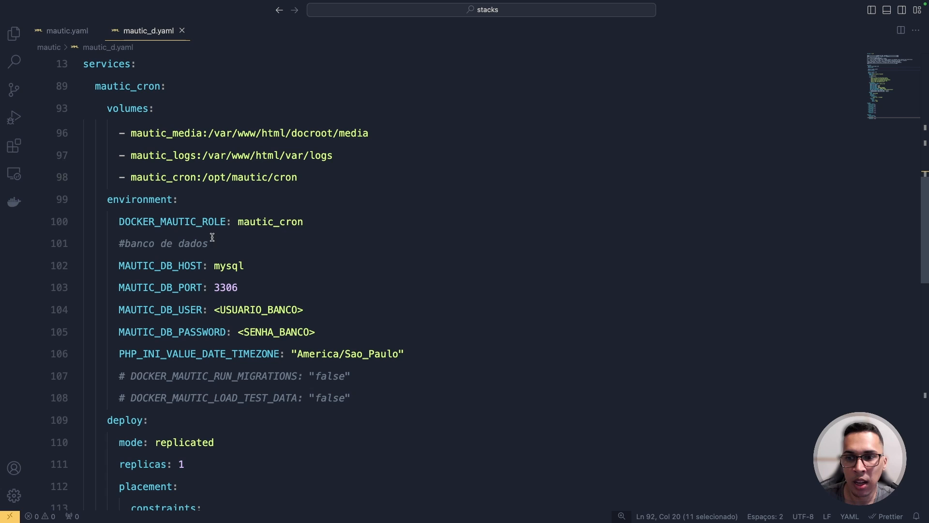
{"action": "double_click", "coordinate": [271, 222]}
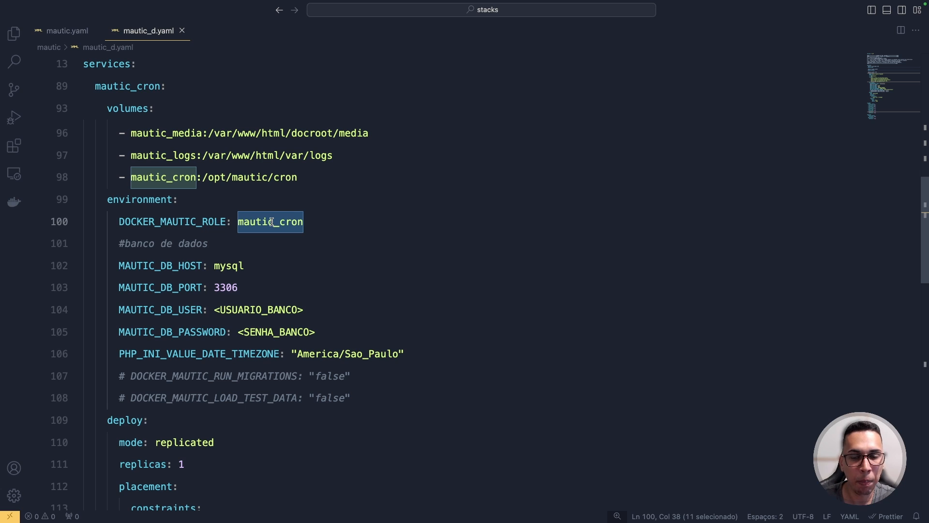
Check the deploy settings and memory limit of mautic_cron, and collapse its service block.
{"action": "scroll", "coordinate": [267, 220], "scroll_direction": "down", "scroll_amount": 6}
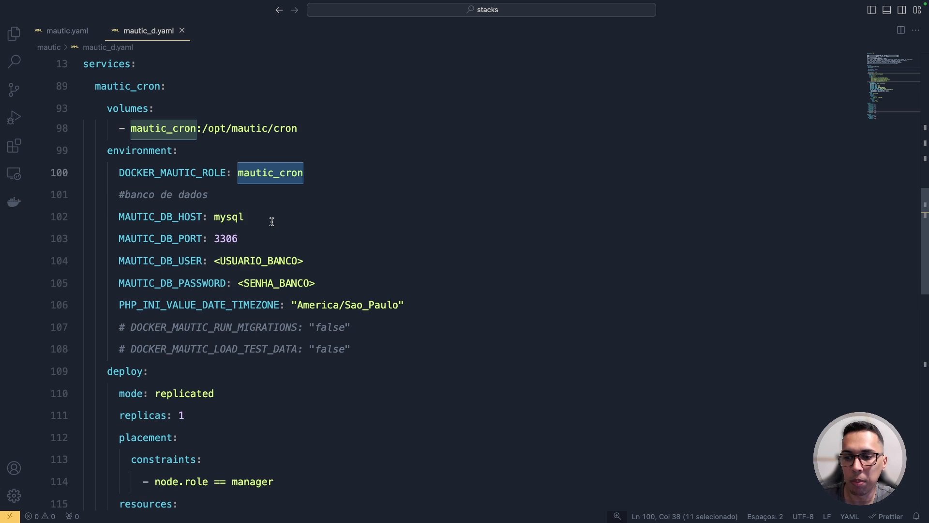
{"action": "scroll", "coordinate": [267, 220], "scroll_direction": "down", "scroll_amount": 3}
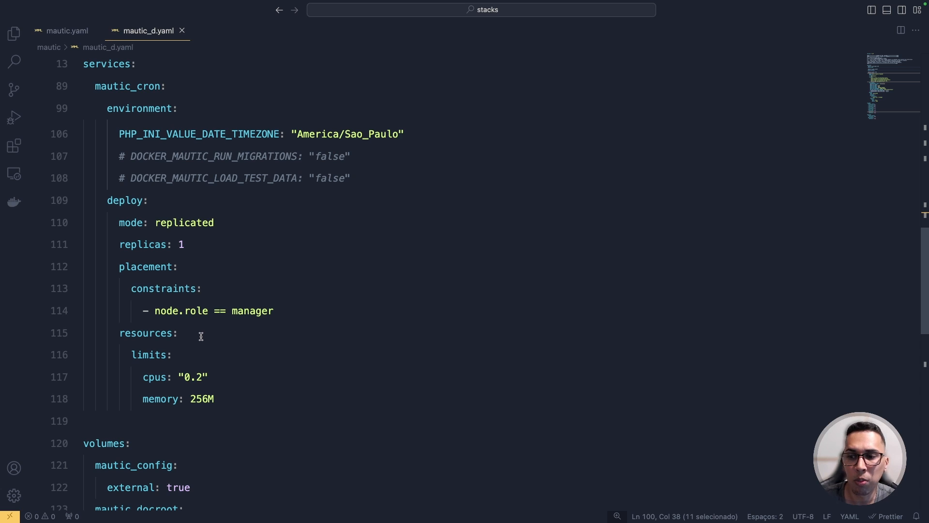
{"action": "left_click_drag", "start_coordinate": [188, 401], "coordinate": [212, 402]}
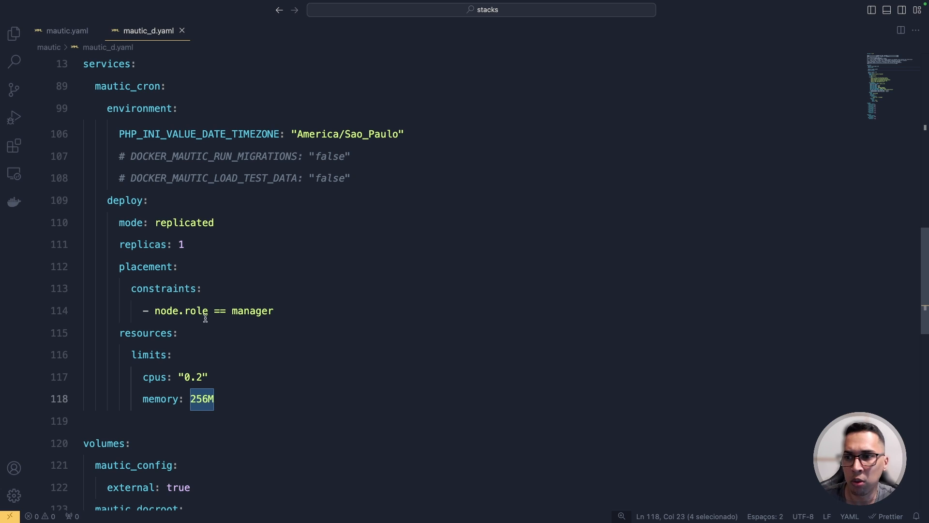
{"action": "scroll", "coordinate": [202, 310], "scroll_direction": "up", "scroll_amount": 4}
{"action": "scroll", "coordinate": [197, 300], "scroll_direction": "up", "scroll_amount": 10}
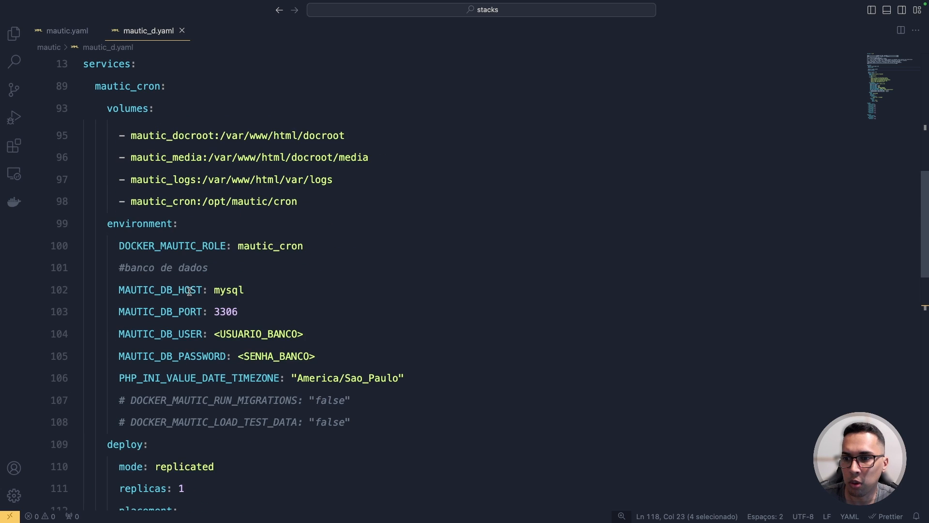
{"action": "scroll", "coordinate": [187, 287], "scroll_direction": "up", "scroll_amount": 4}
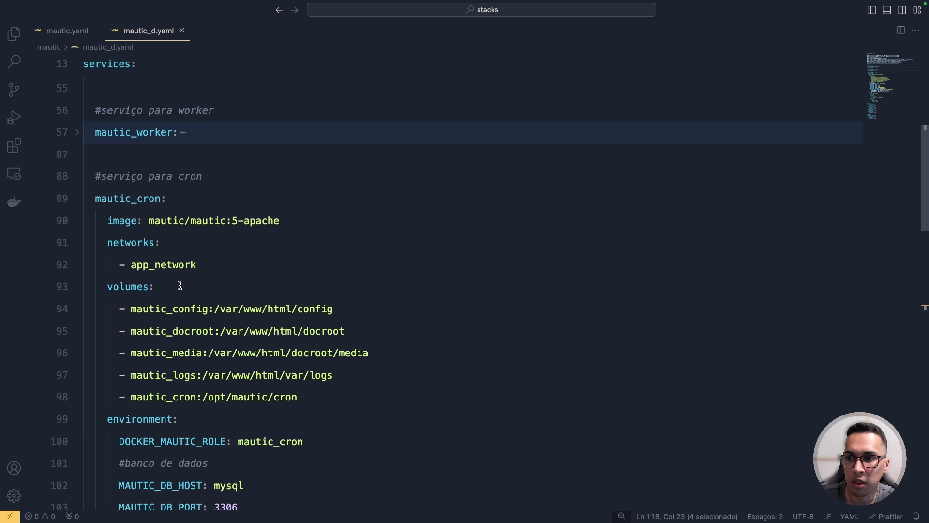
{"action": "left_click", "coordinate": [76, 198]}
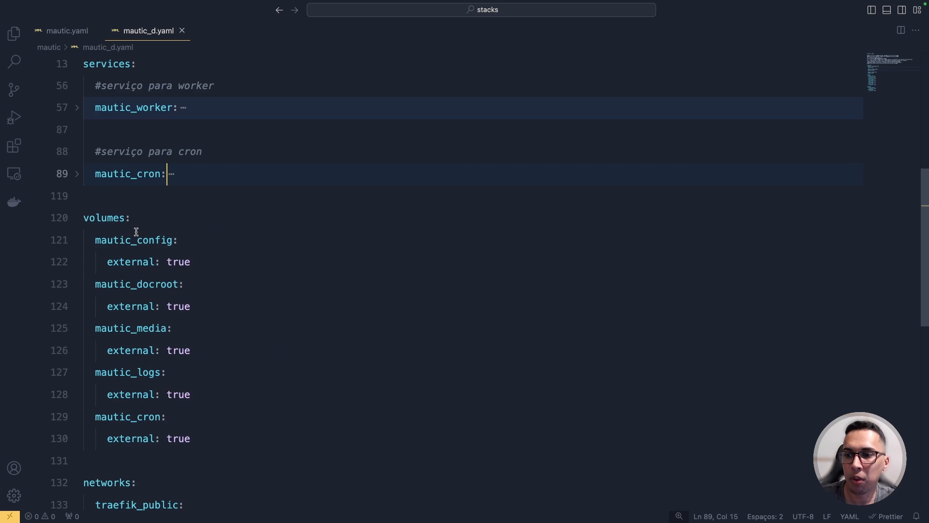
Examine each external volume declared in the top-level volumes section, from mautic_config through mautic_cron.
{"action": "scroll", "coordinate": [131, 227], "scroll_direction": "down", "scroll_amount": 2}
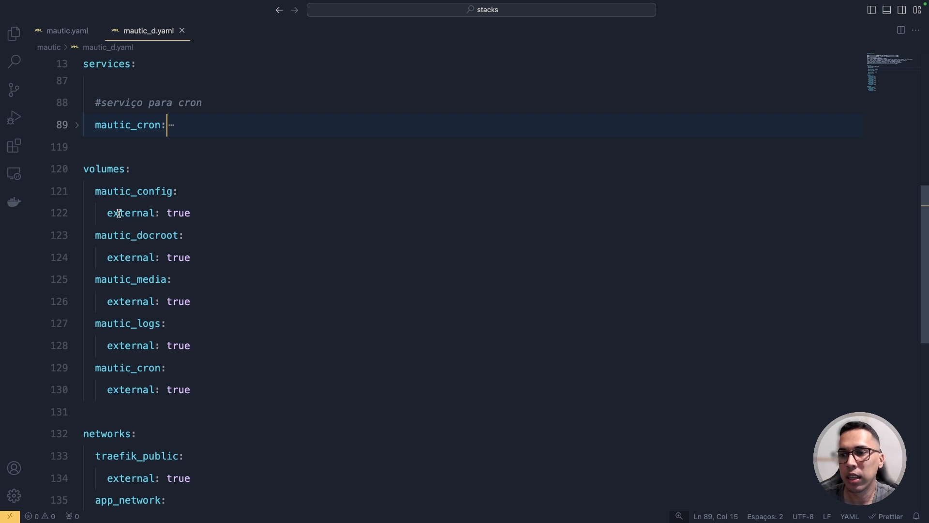
{"action": "double_click", "coordinate": [128, 193]}
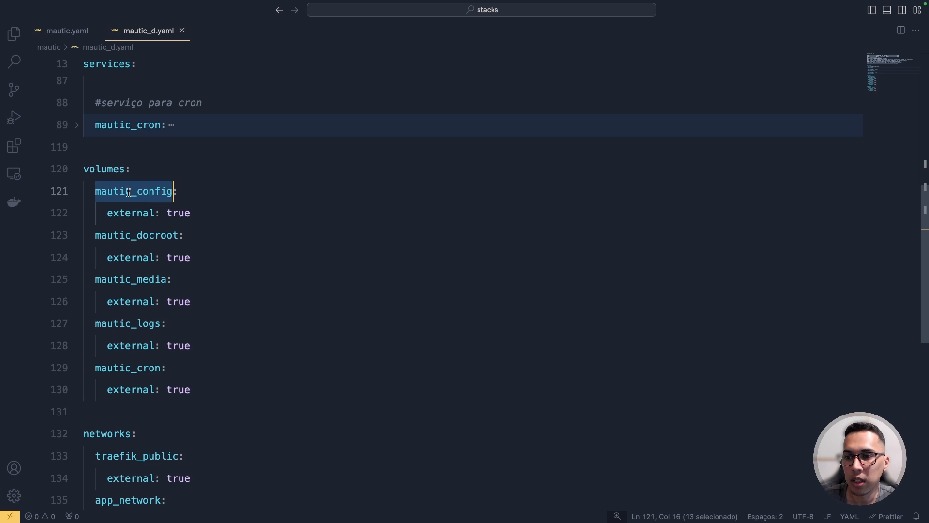
{"action": "double_click", "coordinate": [137, 236]}
{"action": "left_click", "coordinate": [136, 282]}
{"action": "double_click", "coordinate": [135, 283]}
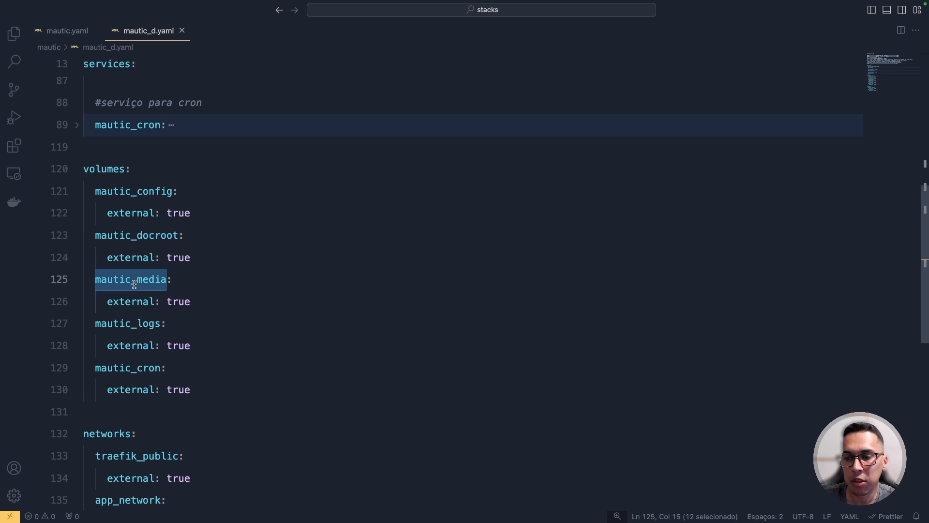
{"action": "left_click", "coordinate": [126, 321]}
{"action": "double_click", "coordinate": [126, 320]}
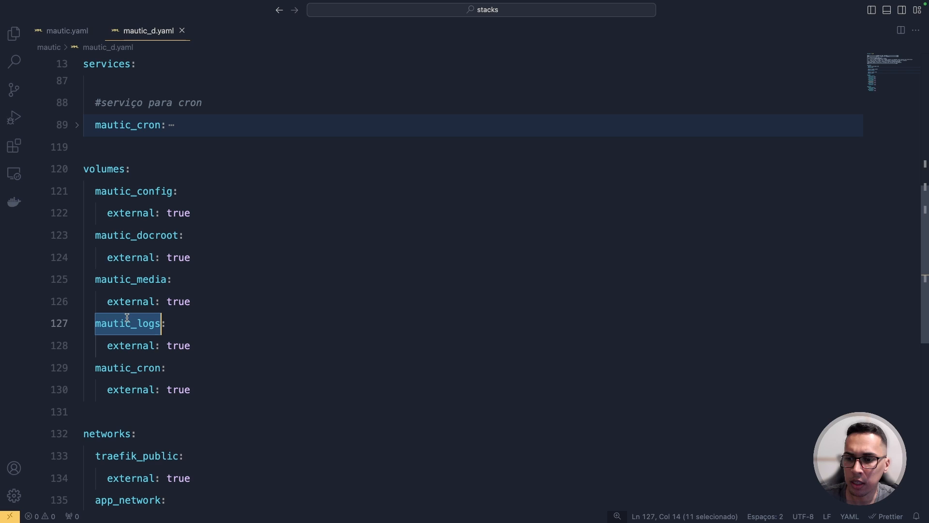
{"action": "double_click", "coordinate": [134, 376]}
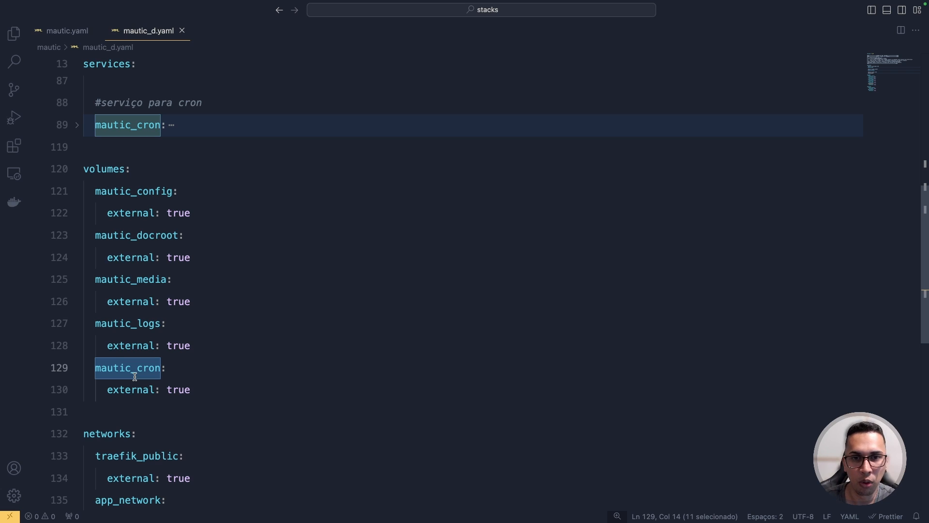
Examine the top-level networks section and its external traefik_public network.
{"action": "scroll", "coordinate": [129, 371], "scroll_direction": "down", "scroll_amount": 2}
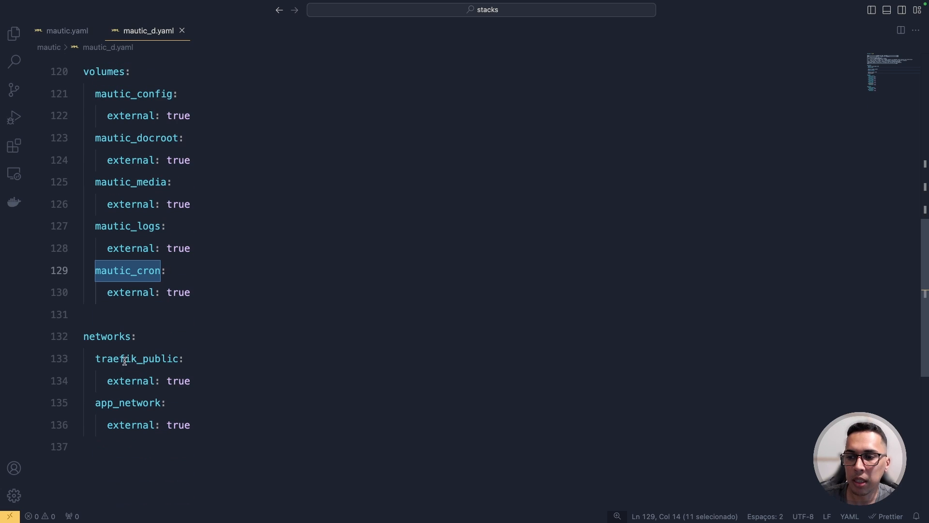
{"action": "double_click", "coordinate": [116, 339]}
{"action": "scroll", "coordinate": [129, 333], "scroll_direction": "down", "scroll_amount": 1}
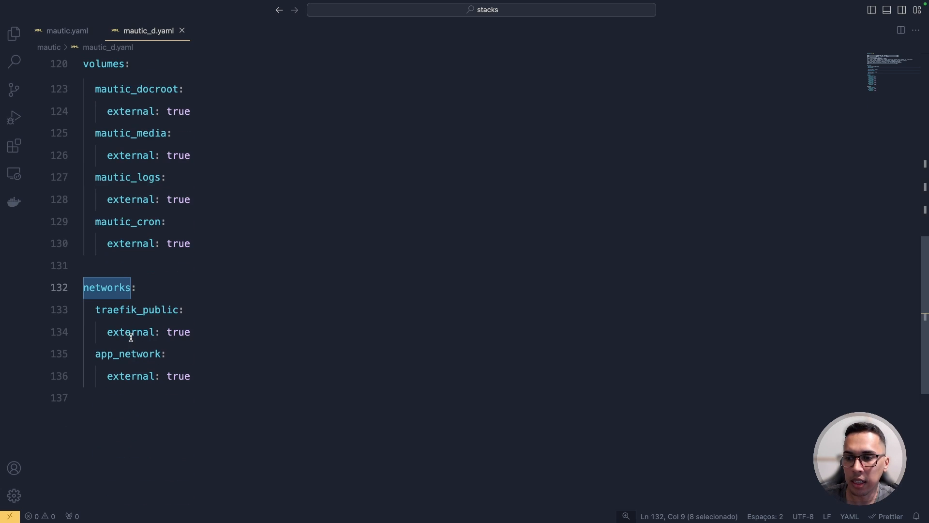
{"action": "double_click", "coordinate": [147, 315]}
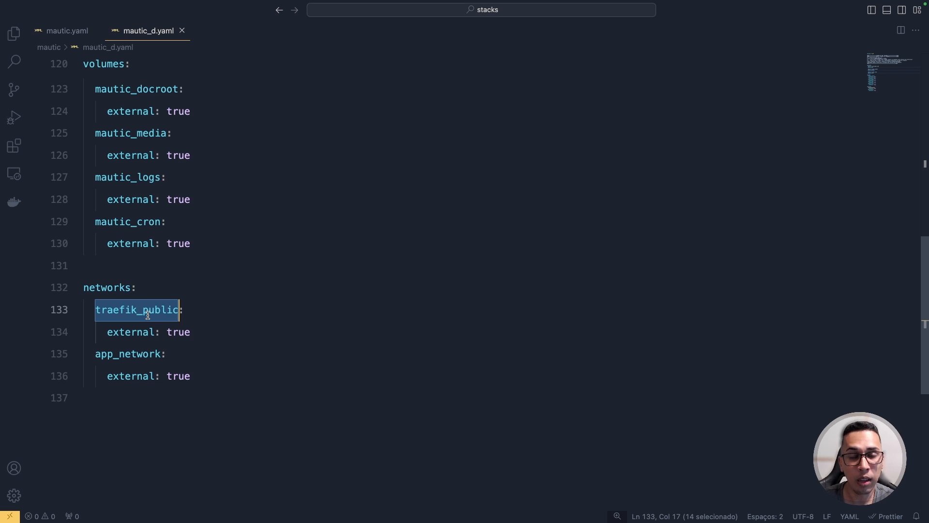
Examine the external setting of the traefik_public network and the app_network entry in the networks section.
{"action": "left_click", "coordinate": [144, 332]}
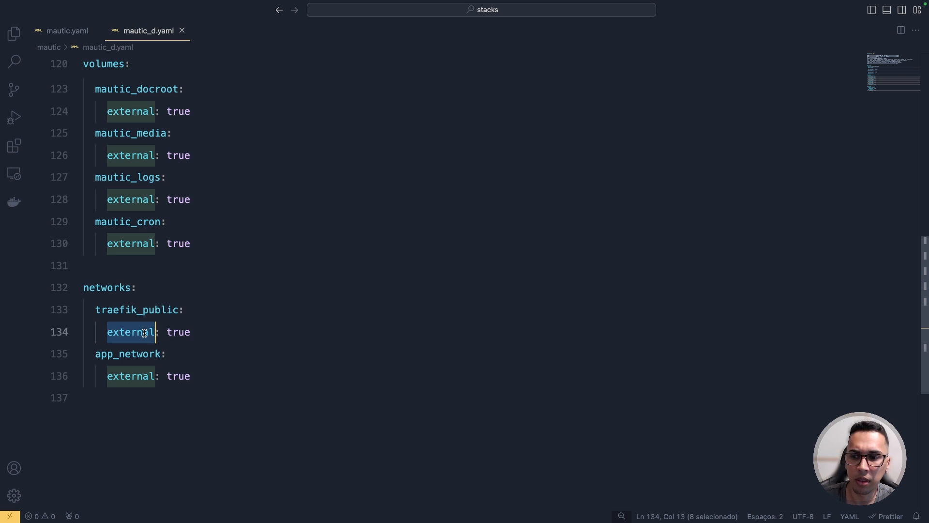
{"action": "left_click_drag", "start_coordinate": [193, 332], "coordinate": [106, 329]}
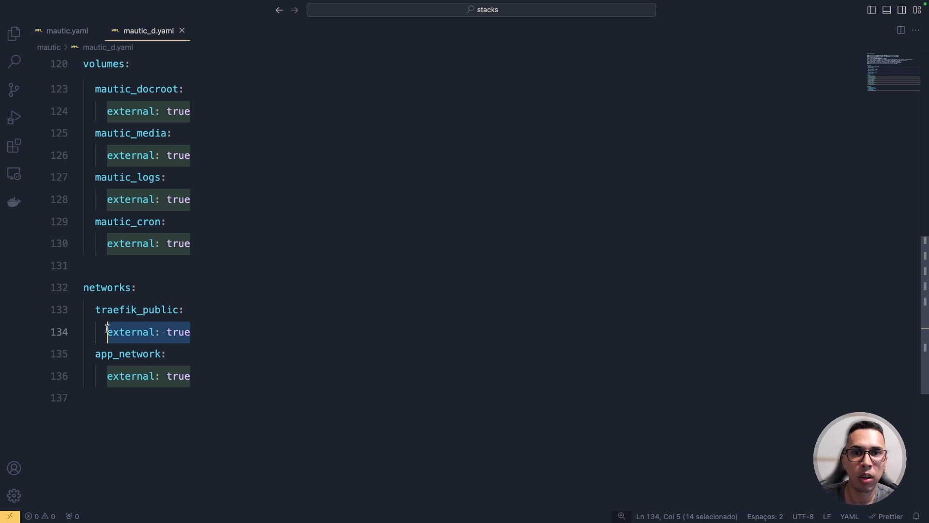
{"action": "left_click", "coordinate": [213, 354]}
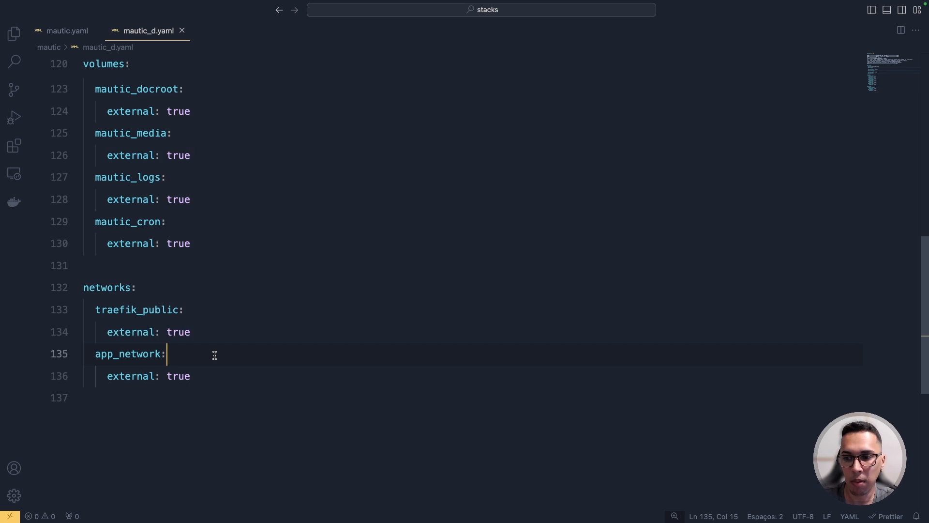
{"action": "scroll", "coordinate": [215, 355], "scroll_direction": "up", "scroll_amount": 10}
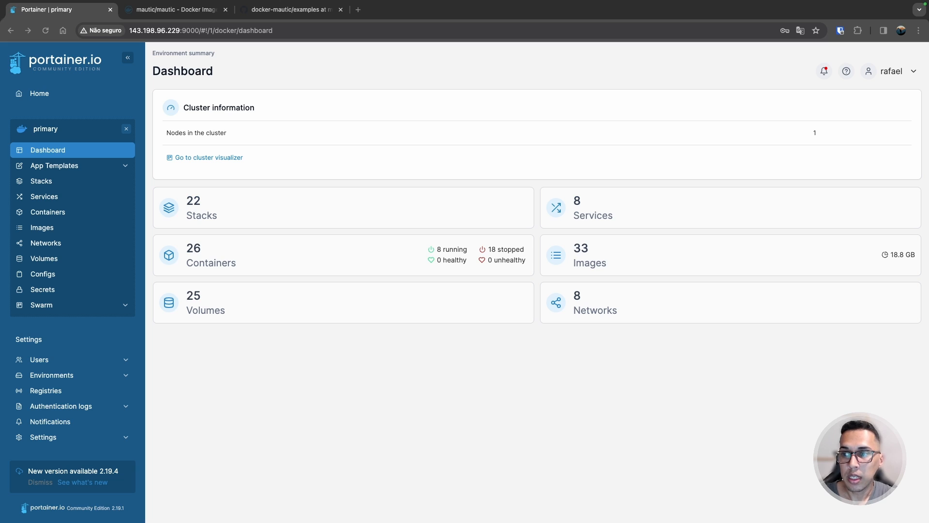
Switch to Portainer, open the mysql stack's compose file and select the MYSQL_ROOT_PASSWORD value.
{"action": "left_click", "coordinate": [44, 182]}
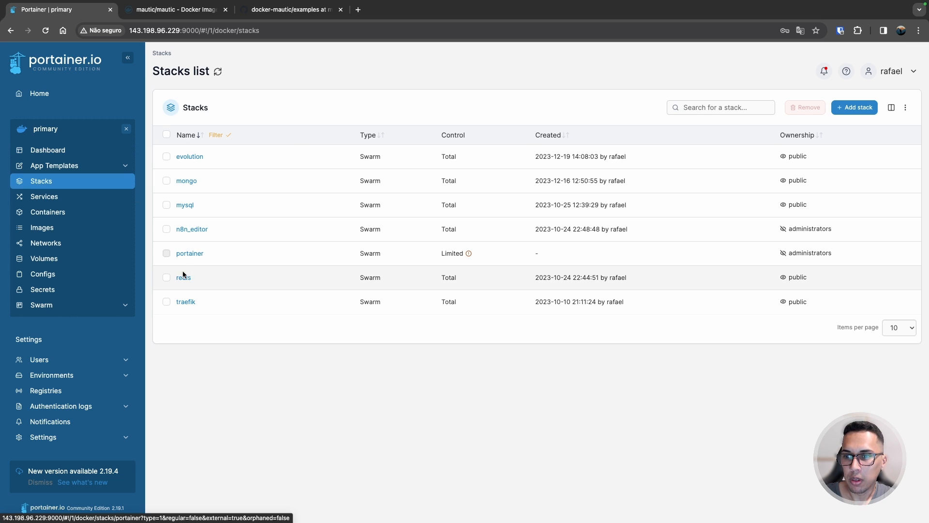
{"action": "left_click", "coordinate": [185, 205]}
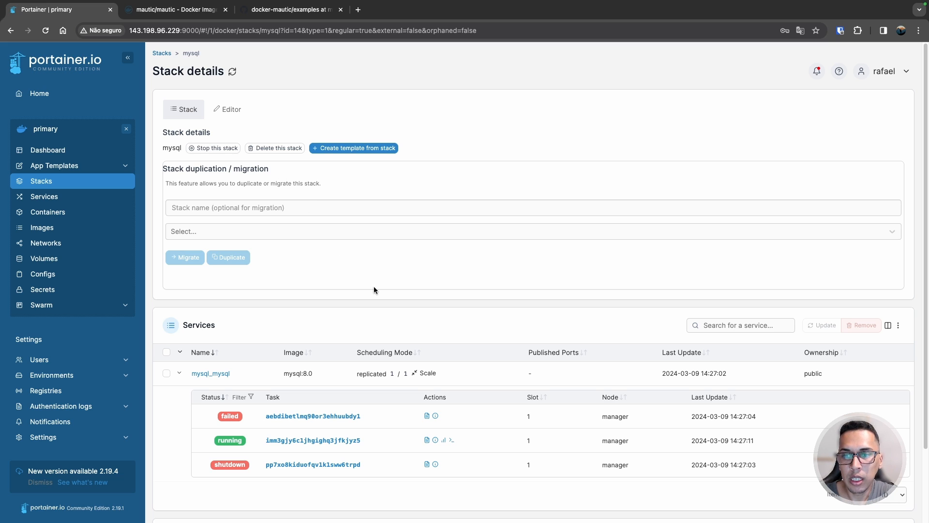
{"action": "left_click", "coordinate": [226, 111]}
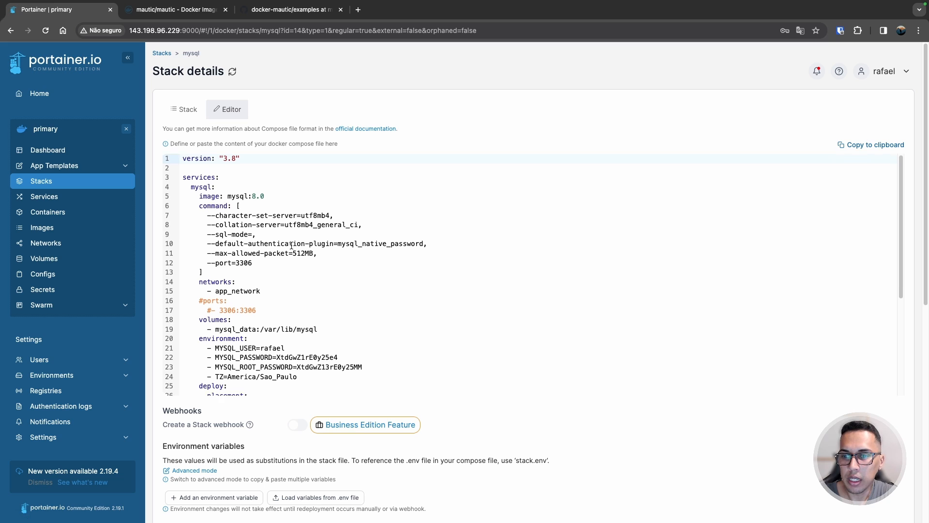
{"action": "scroll", "coordinate": [291, 246], "scroll_direction": "down", "scroll_amount": 3}
{"action": "double_click", "coordinate": [331, 290]}
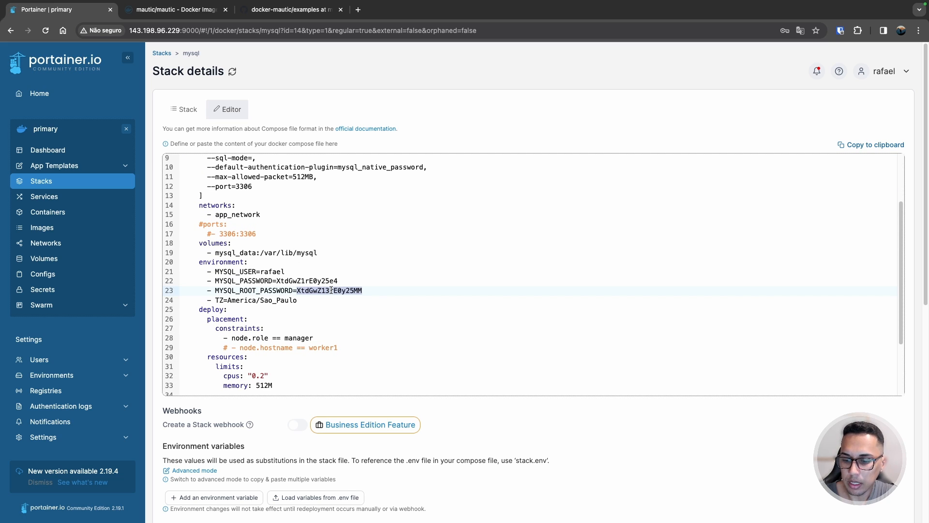
Connect to a /bin/bash console in the running task container of the mysql_mysql service.
{"action": "left_click", "coordinate": [184, 109]}
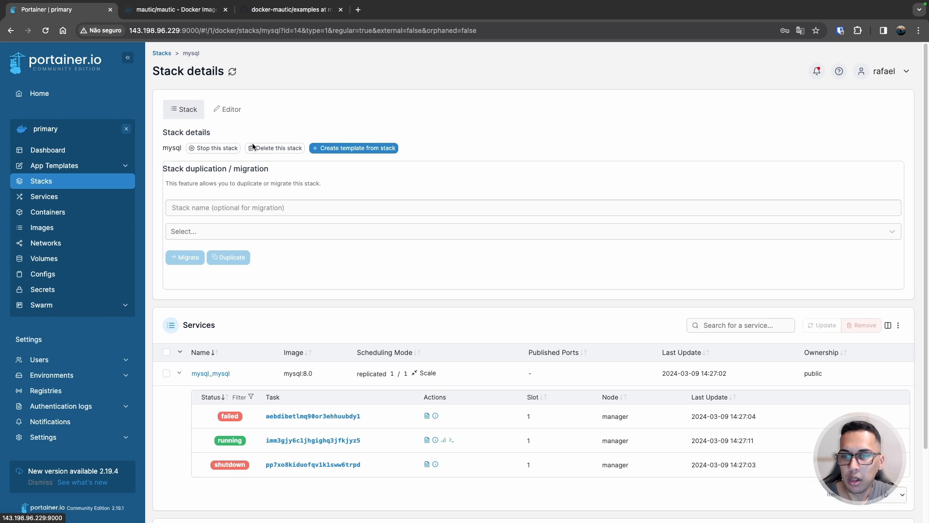
{"action": "scroll", "coordinate": [440, 406], "scroll_direction": "down", "scroll_amount": 1}
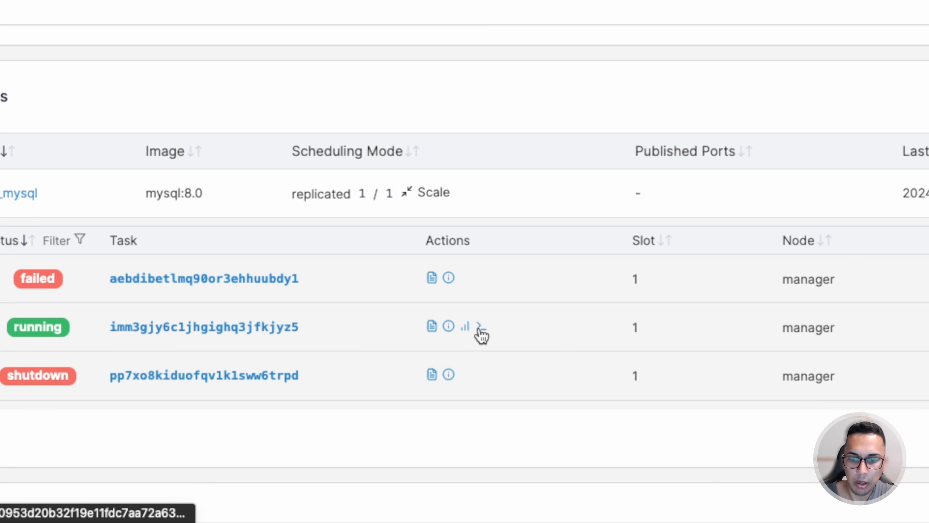
{"action": "left_click", "coordinate": [479, 327]}
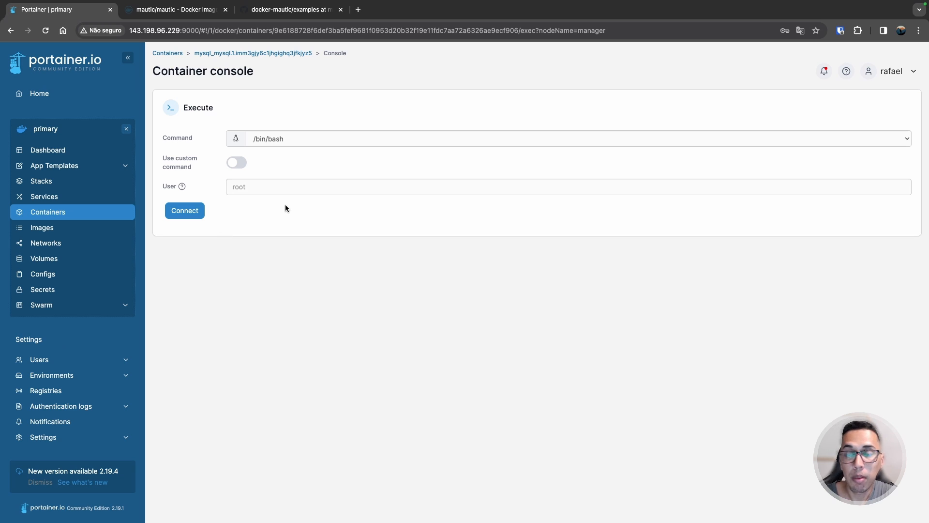
{"action": "left_click", "coordinate": [192, 211]}
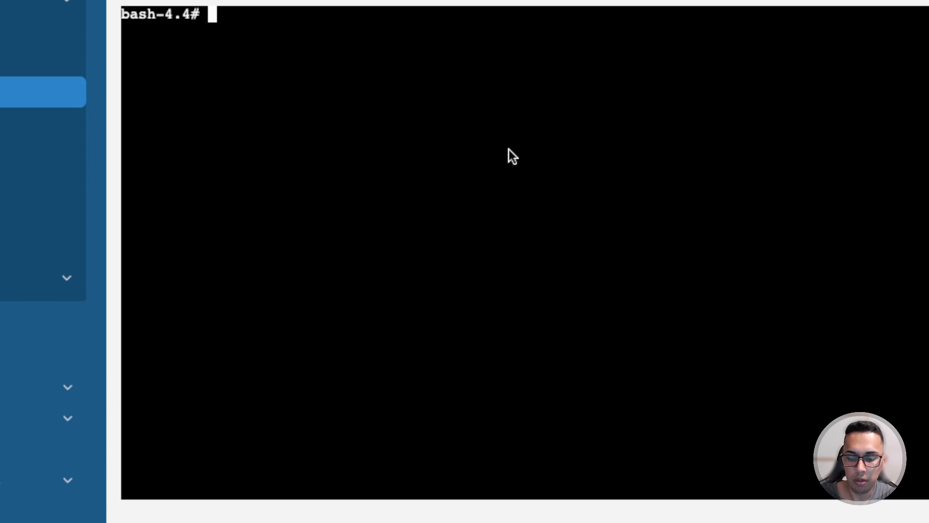
Log in to the MySQL client as root with "mysql -uroot -p" and enter the root password.
{"action": "type", "text": "mys"}
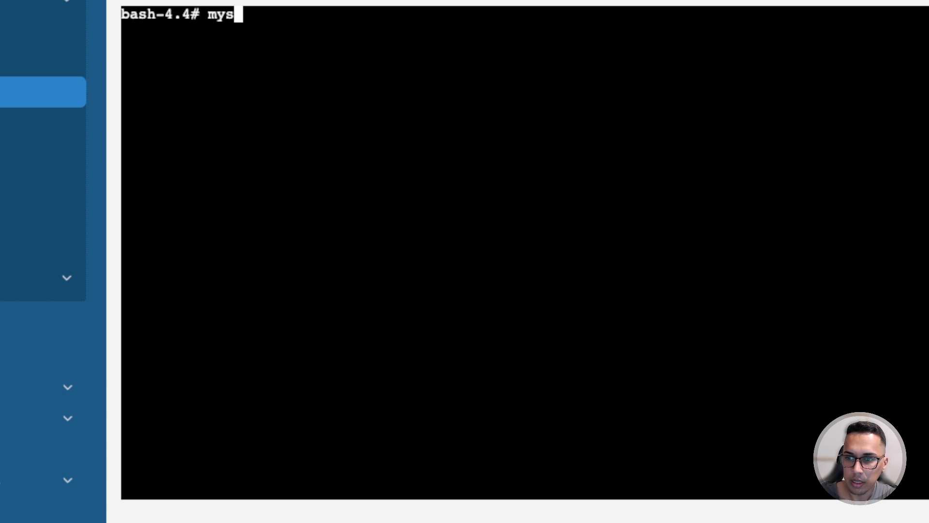
{"action": "type", "text": "ql -u"}
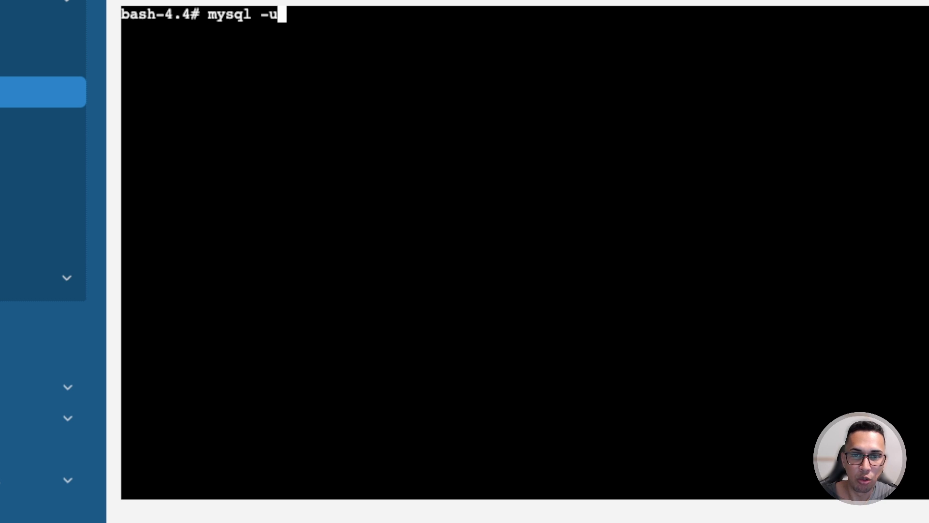
{"action": "type", "text": "rott"}
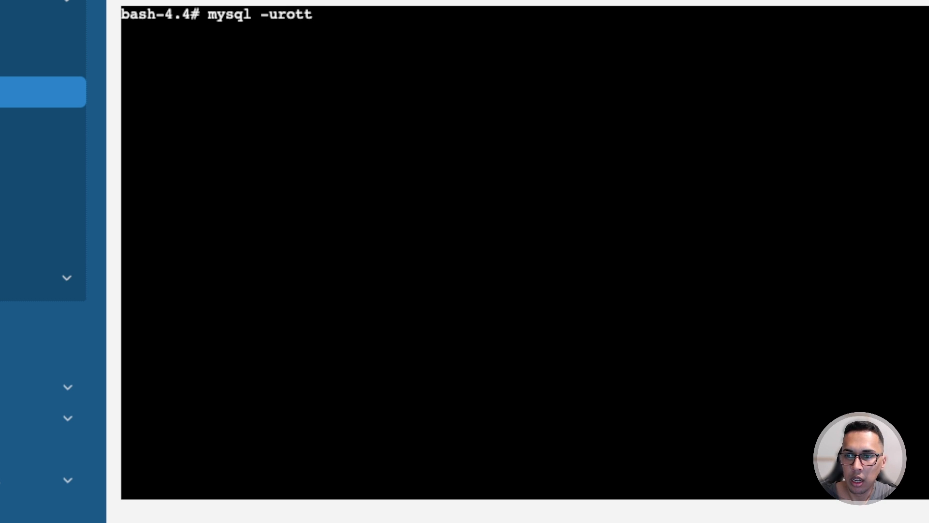
{"action": "key", "text": "BackSpace"}
{"action": "key", "text": "BackSpace"}
{"action": "type", "text": "ot "}
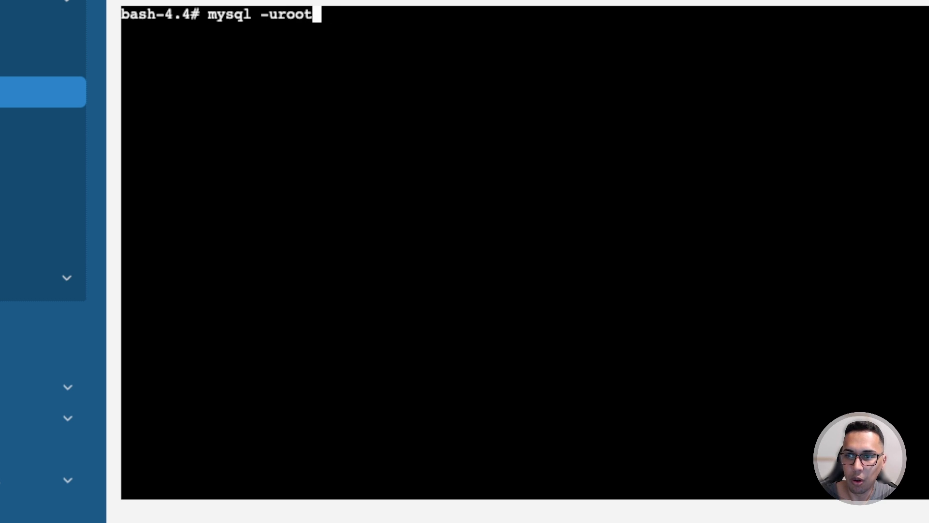
{"action": "type", "text": "-p"}
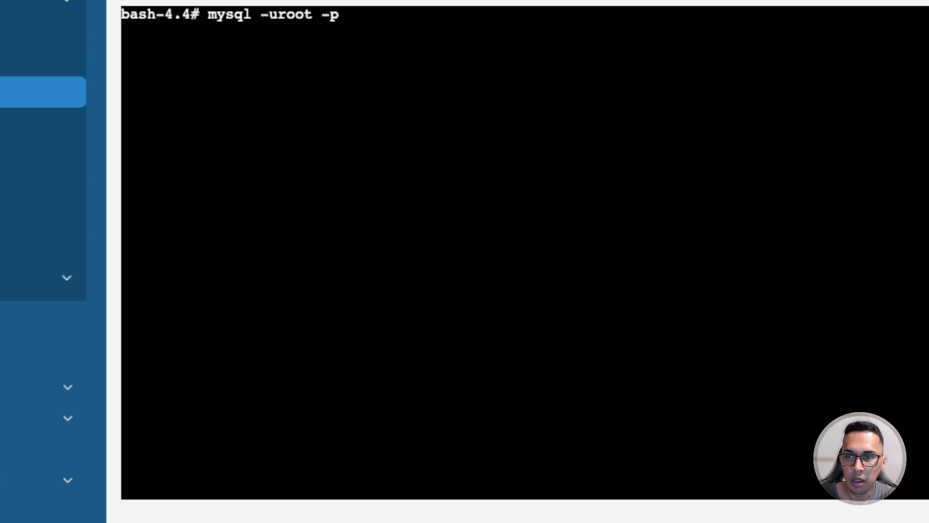
{"action": "key", "text": "Return"}
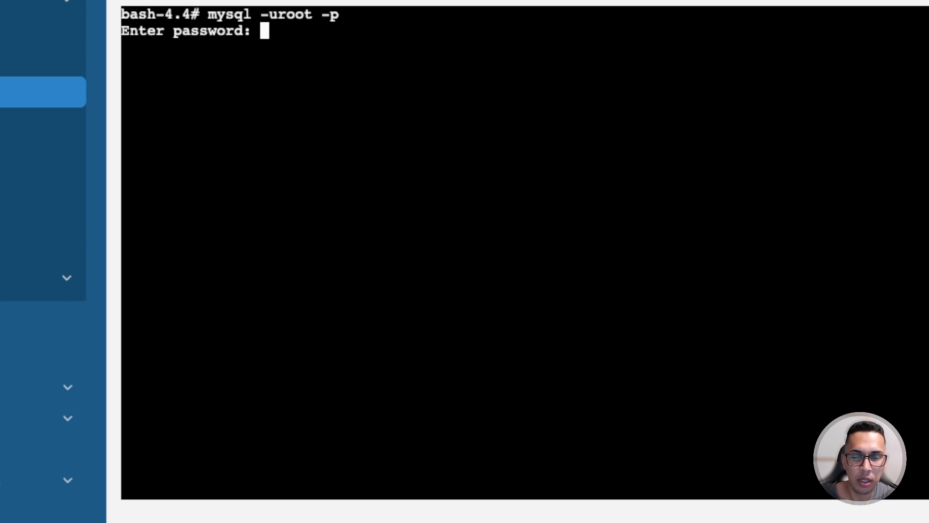
{"action": "key", "text": "Return"}
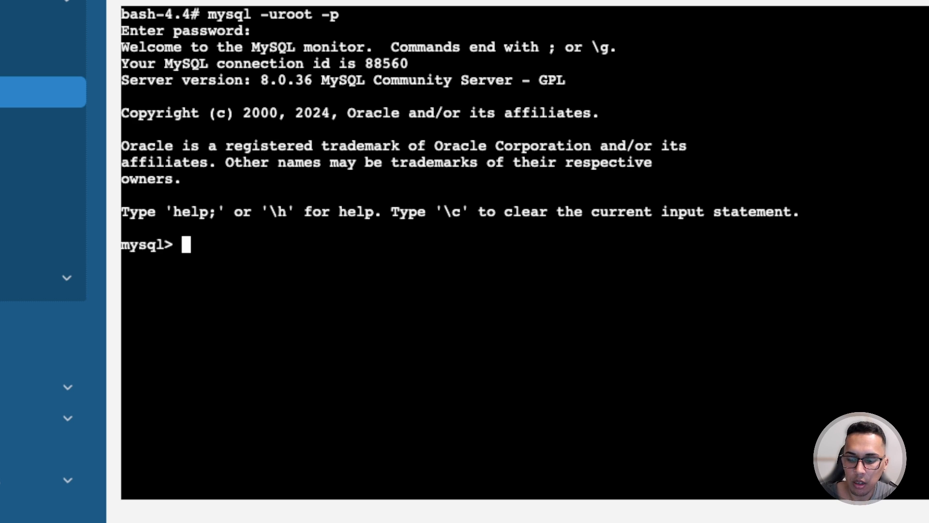
List the existing databases on the MySQL server with "show databases;".
{"action": "type", "text": "show "}
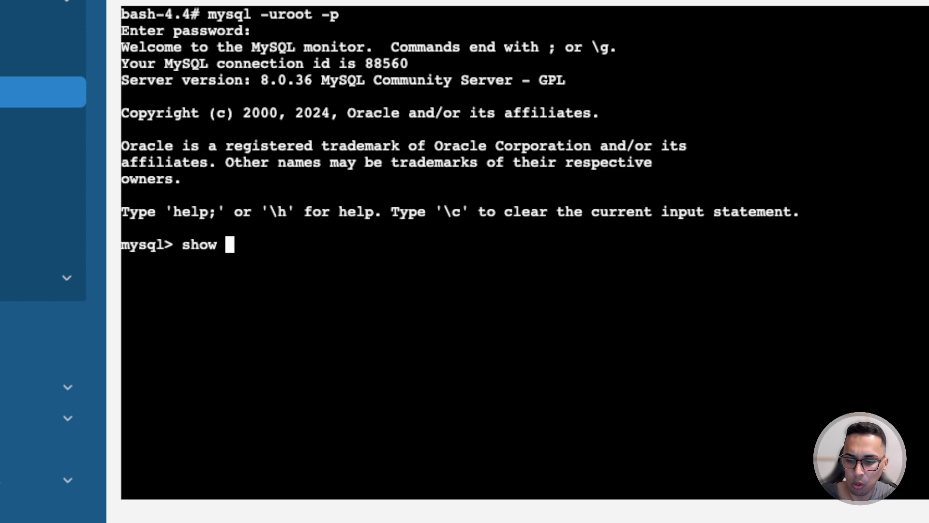
{"action": "type", "text": "databases;"}
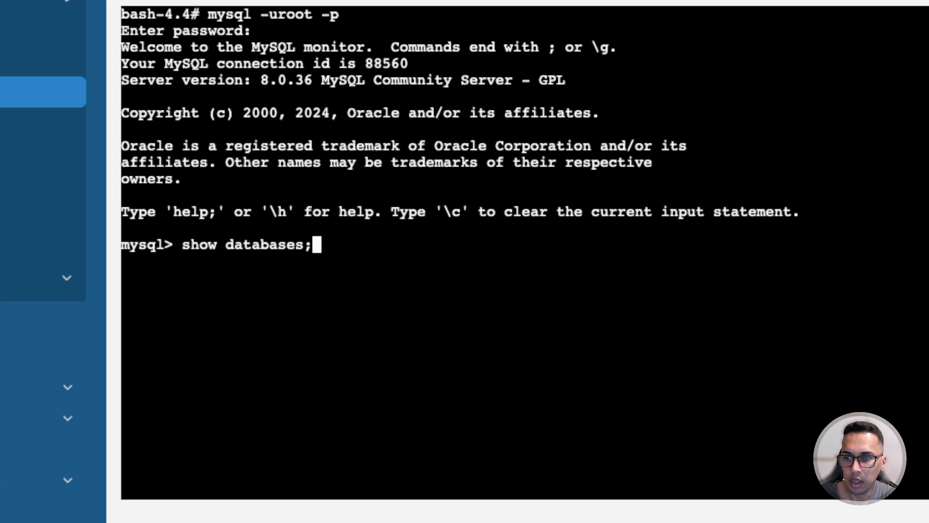
{"action": "key", "text": "Return"}
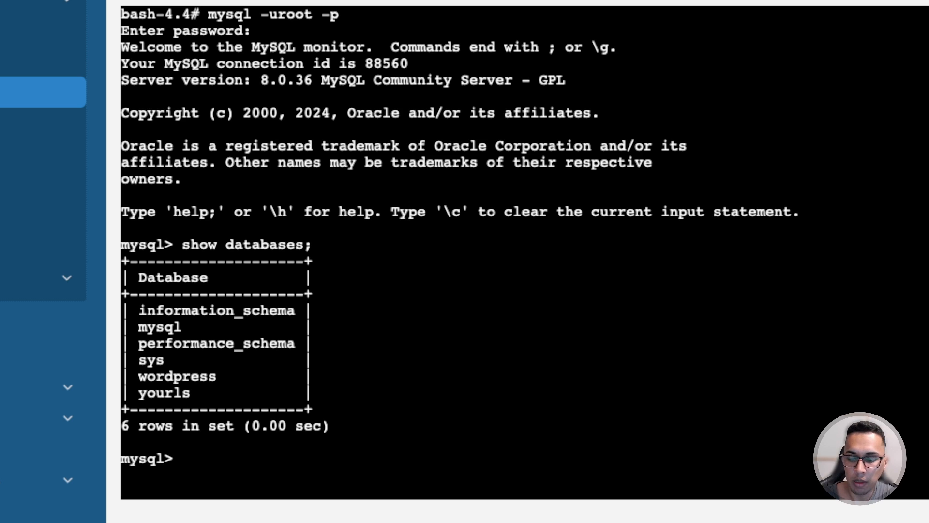
Create the database mautic_db on the MySQL server, and leave the disconnected container console for the stacks list.
{"action": "type", "text": "create"}
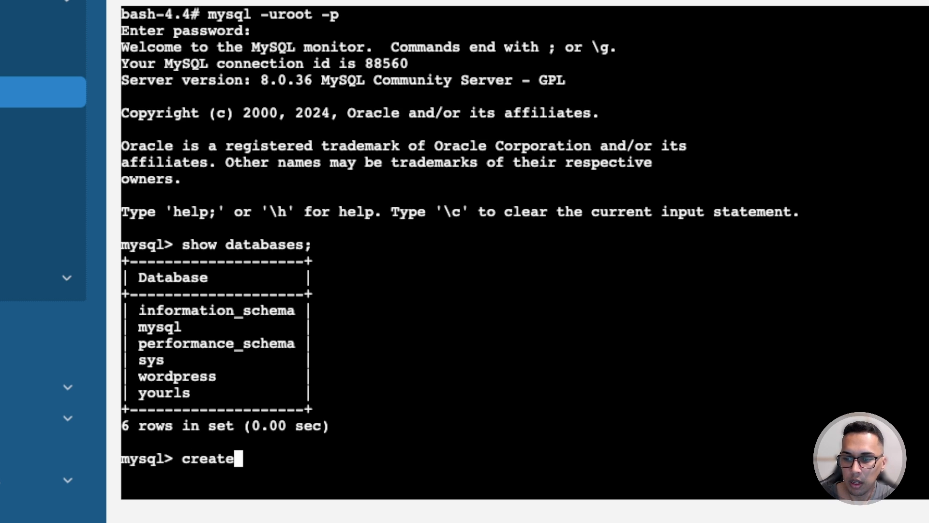
{"action": "type", "text": " database "}
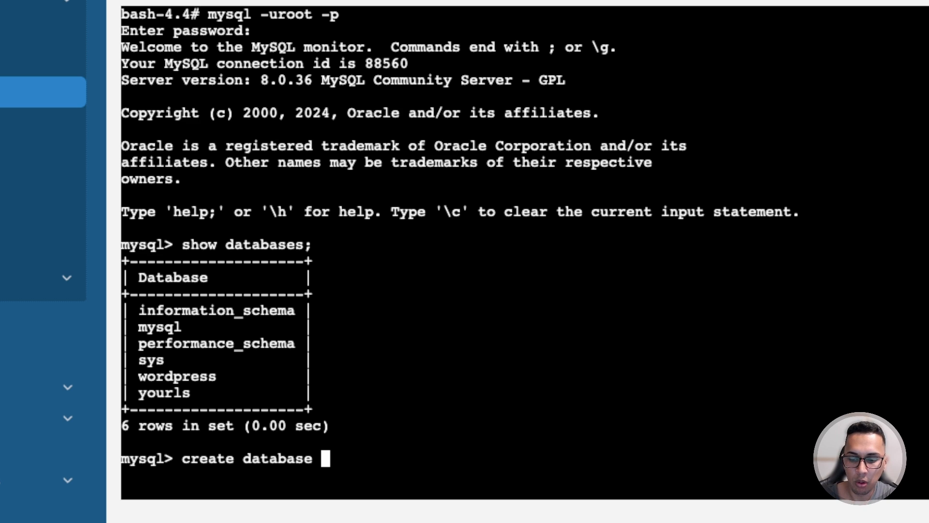
{"action": "type", "text": "mauti"}
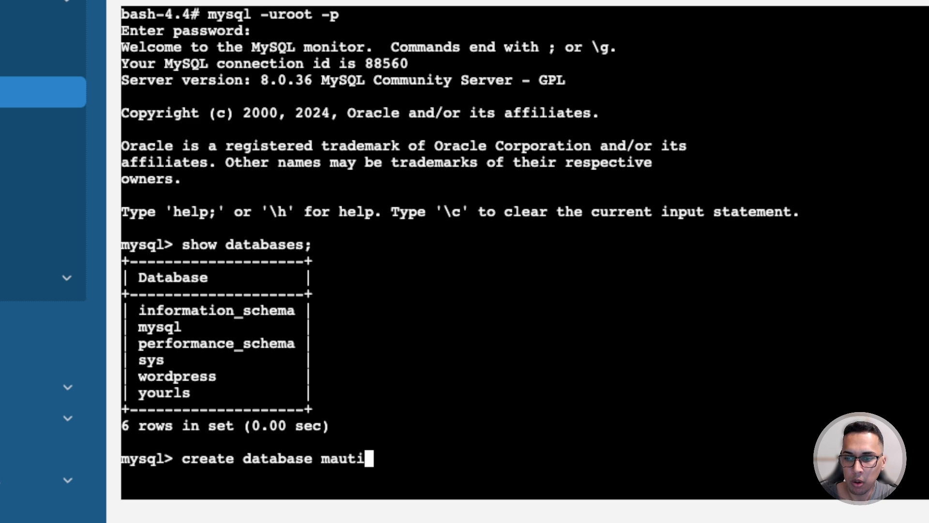
{"action": "type", "text": "c_"}
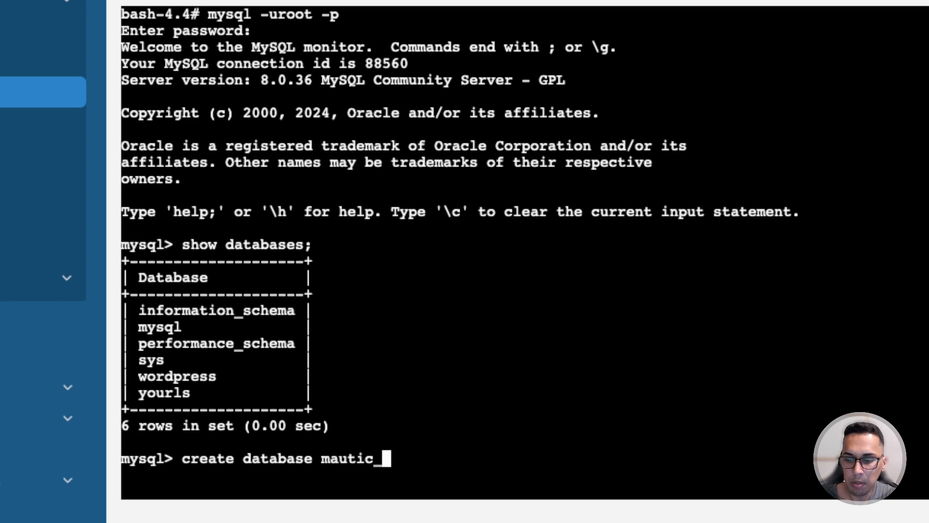
{"action": "type", "text": "db;"}
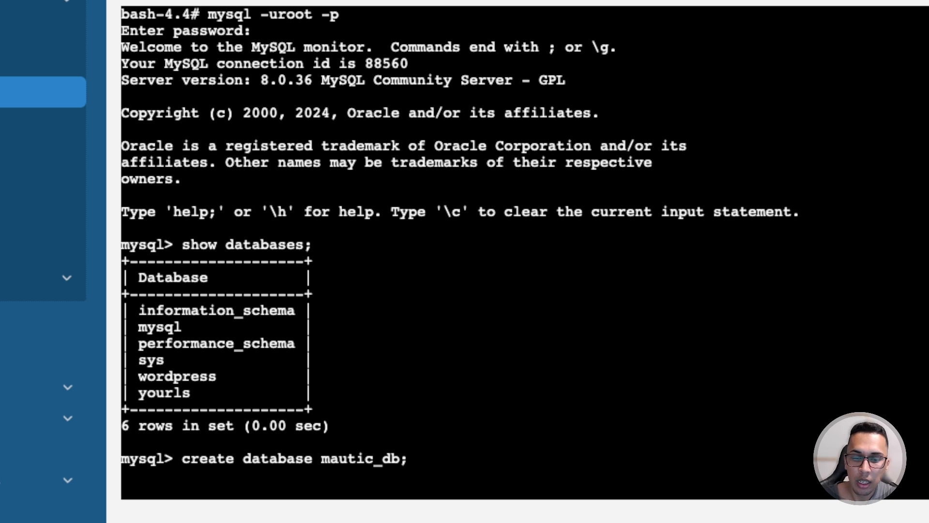
{"action": "key", "text": "Return"}
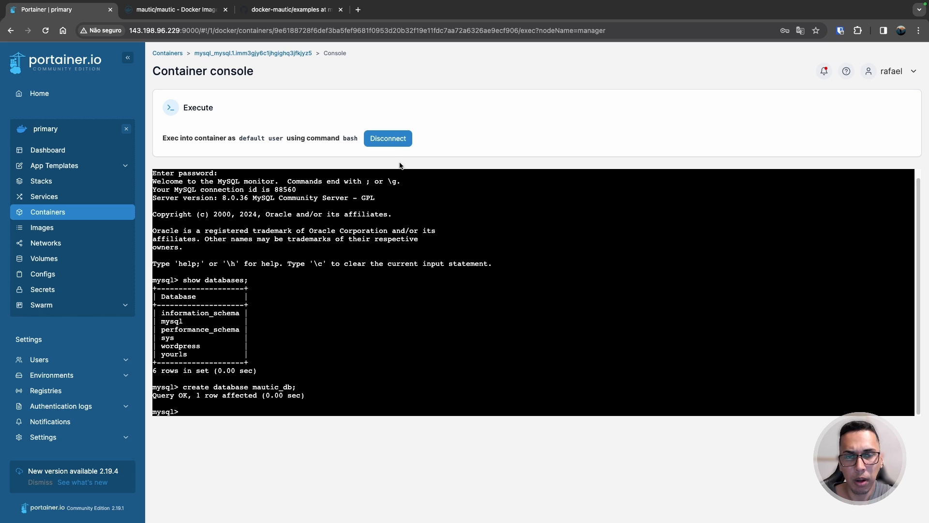
{"action": "left_click", "coordinate": [389, 141]}
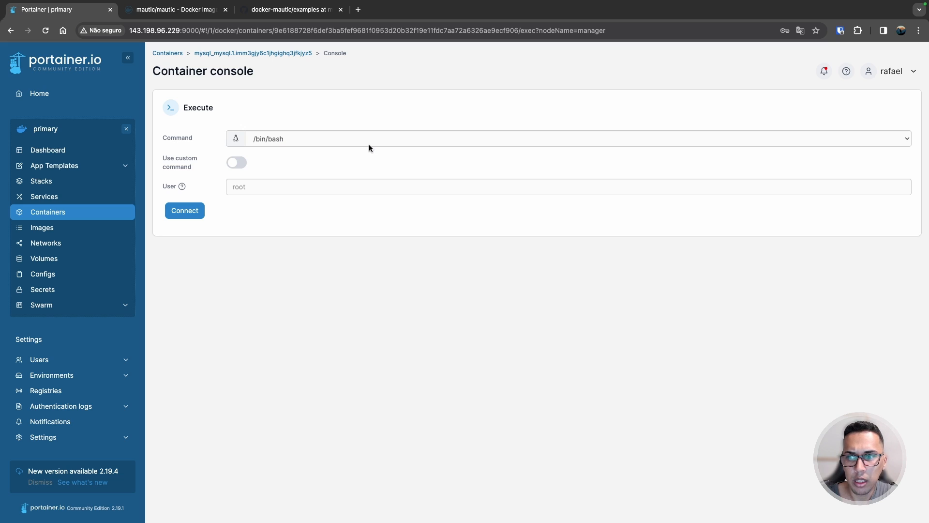
{"action": "left_click", "coordinate": [73, 188]}
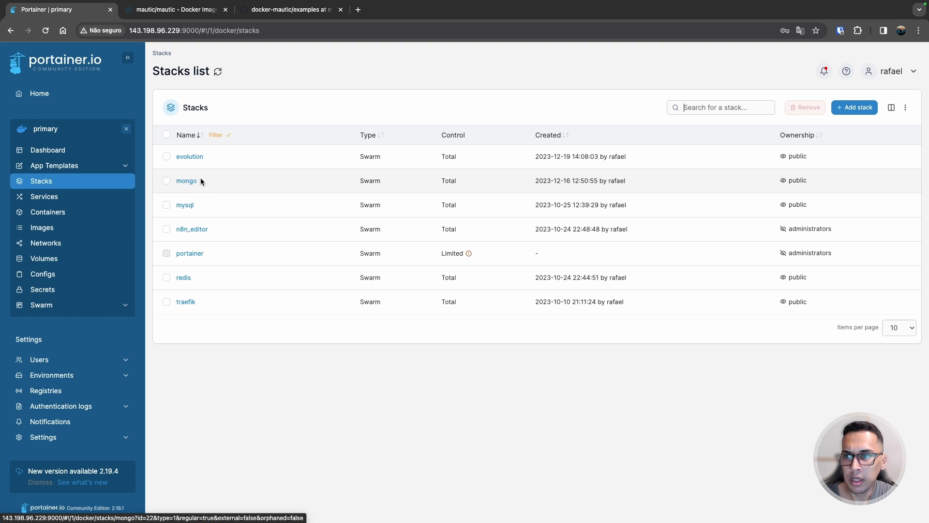
Switch to VS Code, expand the mautic_web service in mautic_d.yaml and set its MAUTIC_DB_USER to root.
{"action": "key", "text": "ctrl+Right"}
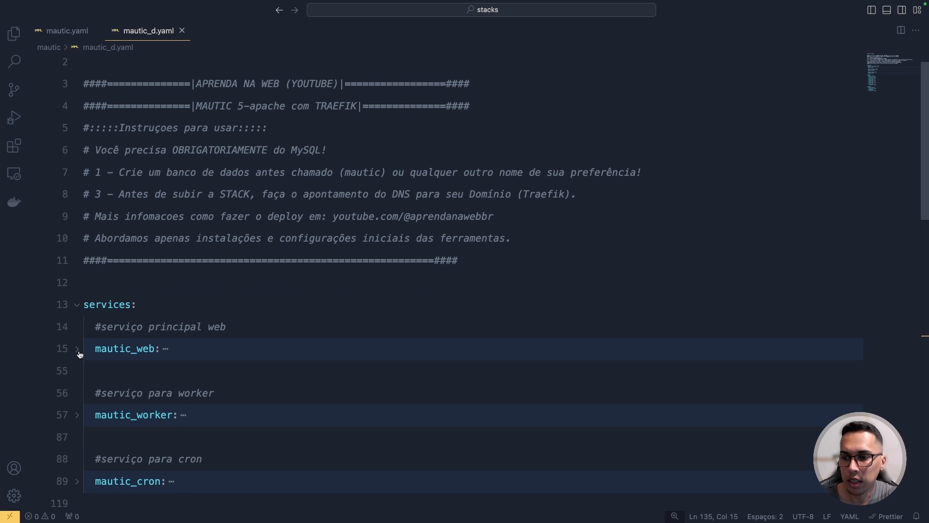
{"action": "left_click", "coordinate": [77, 349]}
{"action": "scroll", "coordinate": [226, 291], "scroll_direction": "down", "scroll_amount": 4}
{"action": "scroll", "coordinate": [226, 291], "scroll_direction": "down", "scroll_amount": 3}
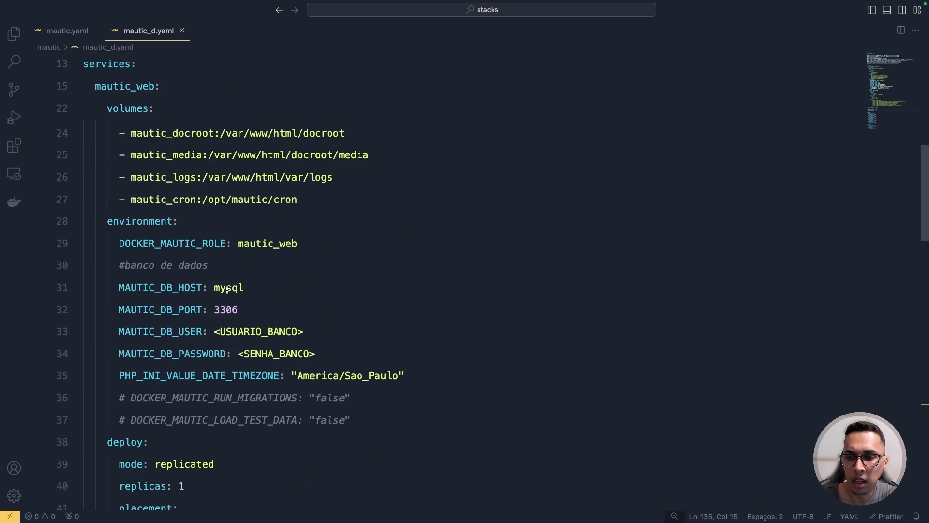
{"action": "left_click_drag", "start_coordinate": [214, 331], "coordinate": [304, 328]}
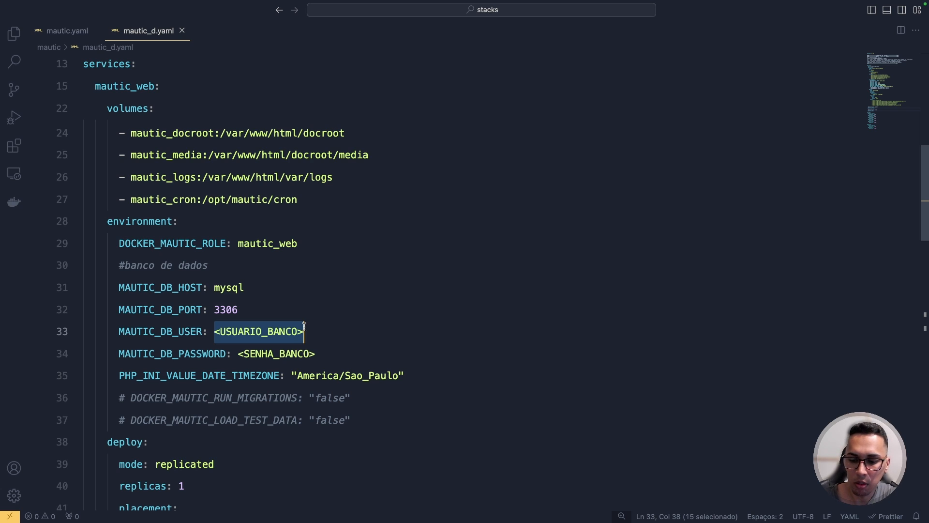
{"action": "type", "text": "root"}
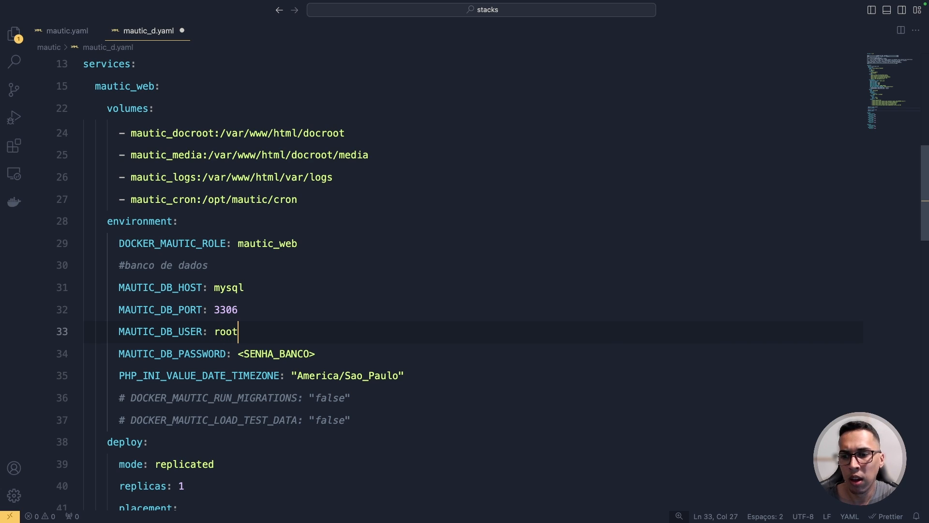
Replace the <SENHA_BANCO> placeholder of MAUTIC_DB_PASSWORD in the mautic_web service with the MySQL root password.
{"action": "left_click_drag", "start_coordinate": [238, 353], "coordinate": [327, 350]}
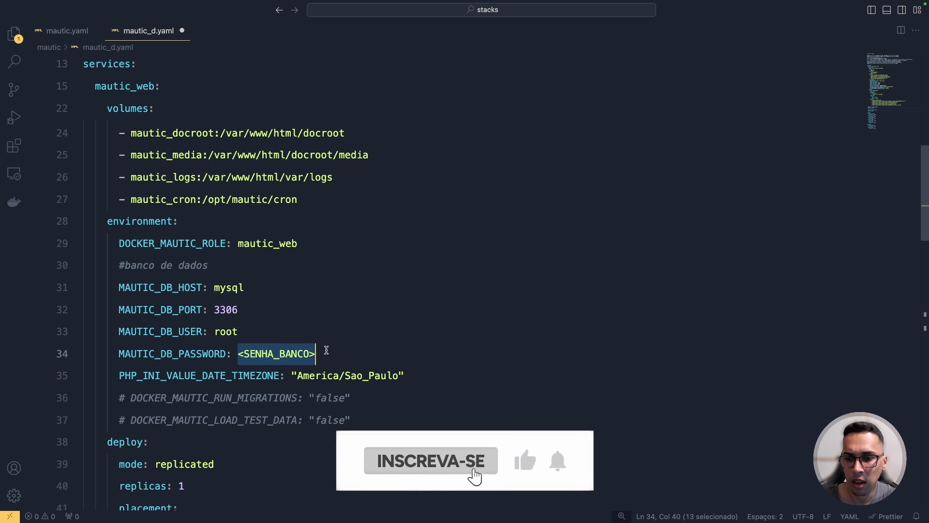
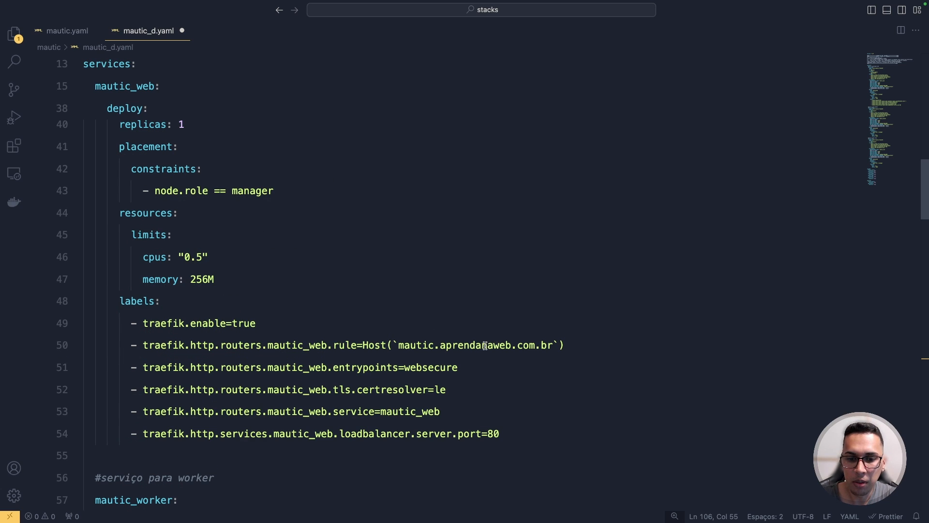
Review the mautic_web service's Traefik labels, its Host rule domain and its published port mapping in mautic_d.yaml.
{"action": "double_click", "coordinate": [464, 346]}
{"action": "double_click", "coordinate": [417, 345]}
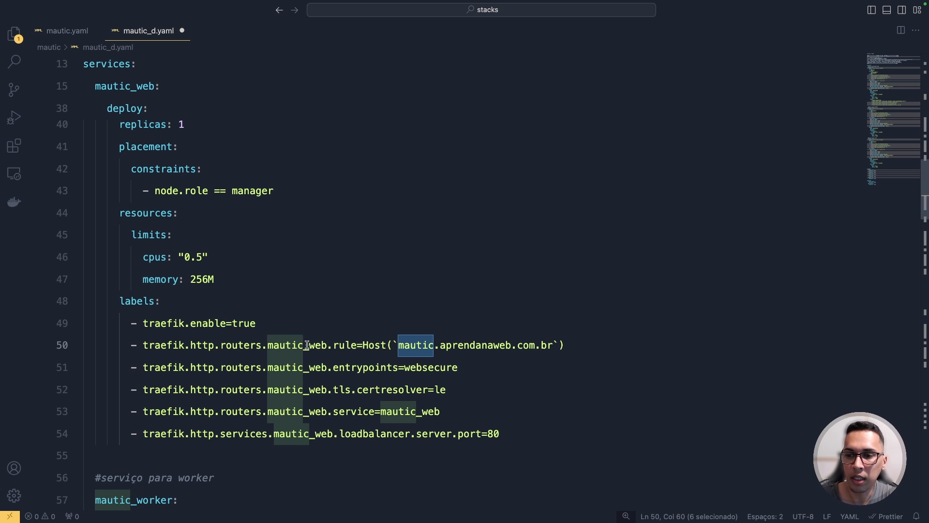
{"action": "left_click_drag", "start_coordinate": [125, 300], "coordinate": [498, 431]}
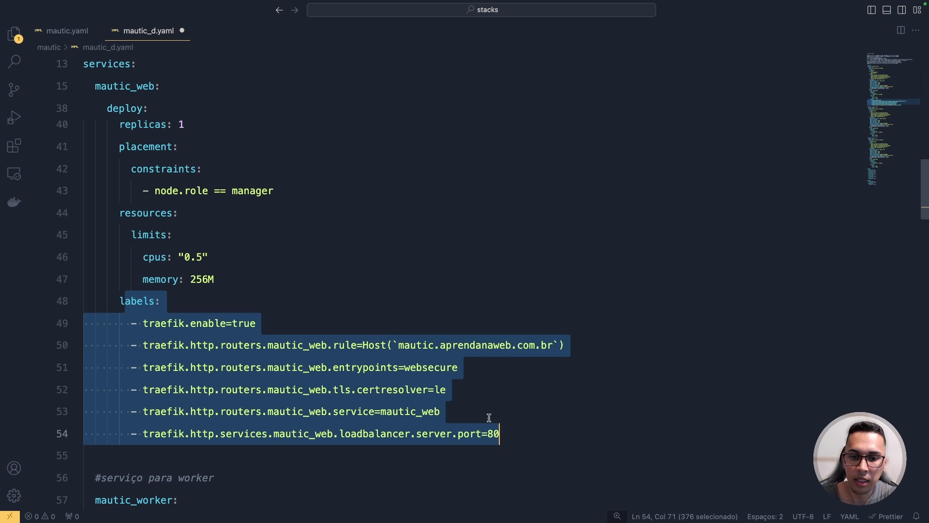
{"action": "scroll", "coordinate": [297, 317], "scroll_direction": "up", "scroll_amount": 5}
{"action": "scroll", "coordinate": [241, 294], "scroll_direction": "up", "scroll_amount": 10}
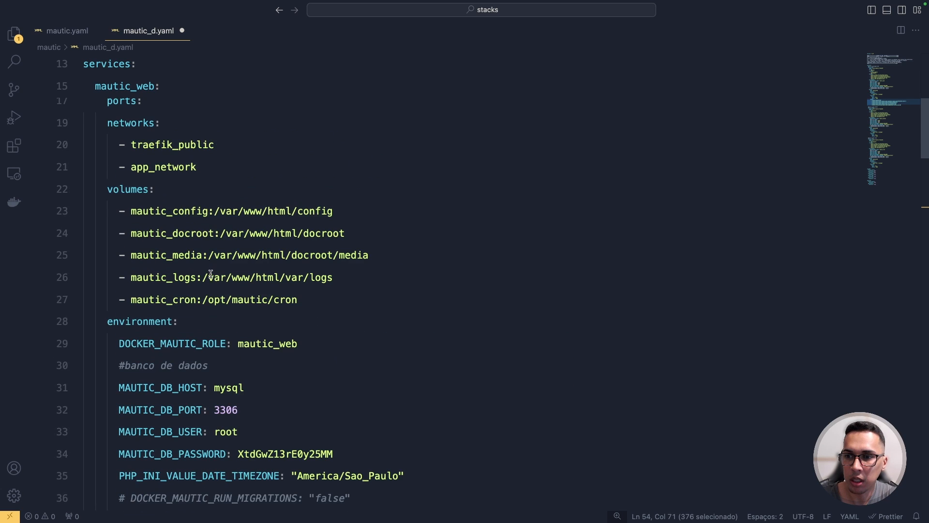
{"action": "double_click", "coordinate": [137, 196]}
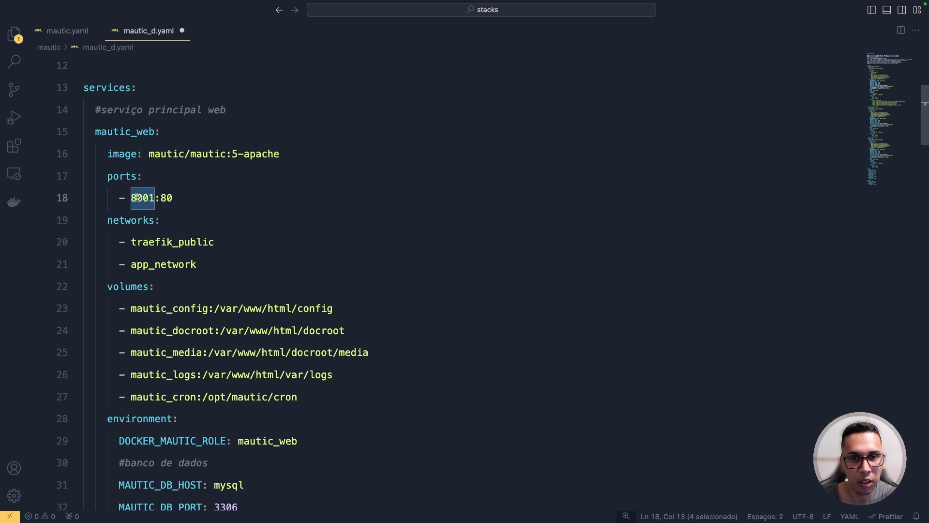
{"action": "scroll", "coordinate": [248, 275], "scroll_direction": "down", "scroll_amount": 2}
{"action": "scroll", "coordinate": [256, 273], "scroll_direction": "down", "scroll_amount": 10}
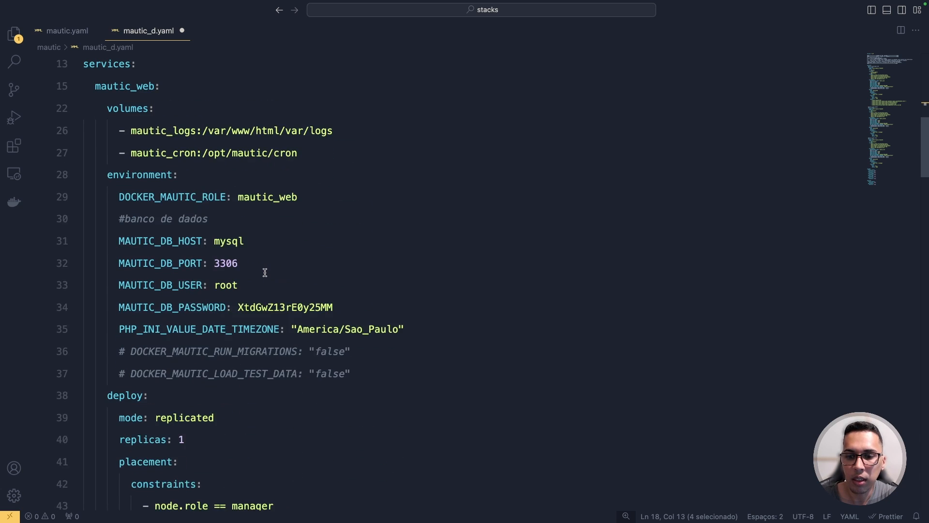
{"action": "scroll", "coordinate": [275, 272], "scroll_direction": "down", "scroll_amount": 1}
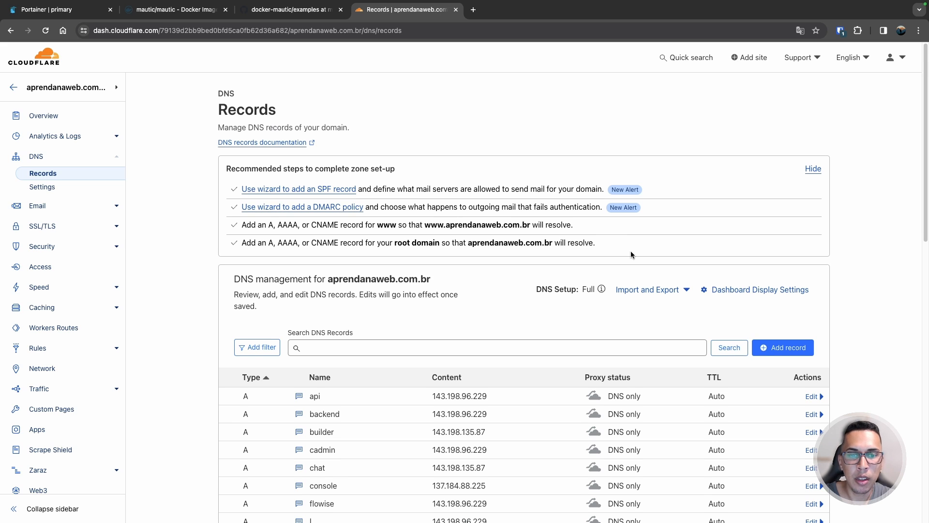
Switch to the Cloudflare DNS records of aprendanaweb.com.br and start a new A record named mautic.
{"action": "scroll", "coordinate": [668, 266], "scroll_direction": "down", "scroll_amount": 1}
{"action": "left_click", "coordinate": [783, 303]}
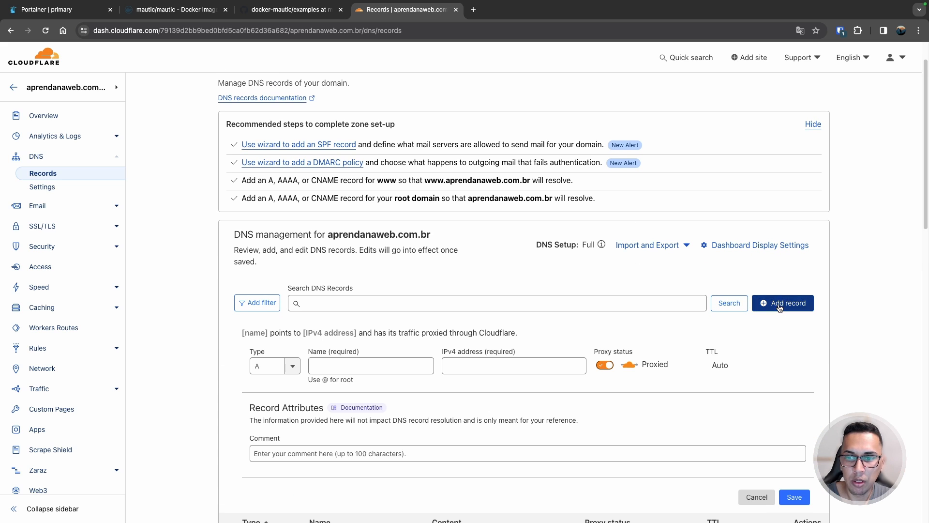
{"action": "scroll", "coordinate": [286, 323], "scroll_direction": "down", "scroll_amount": 1}
{"action": "scroll", "coordinate": [286, 323], "scroll_direction": "down", "scroll_amount": 1}
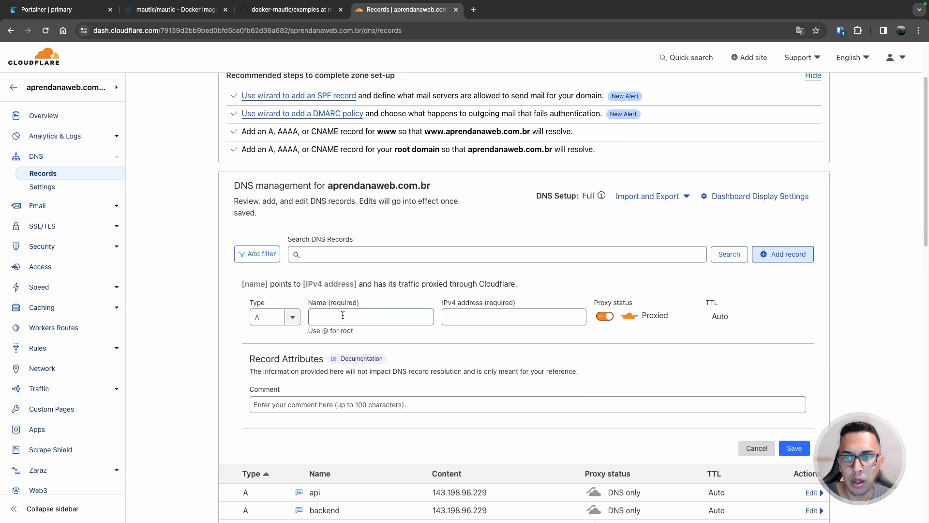
{"action": "left_click", "coordinate": [345, 316]}
{"action": "type", "text": "mautic"}
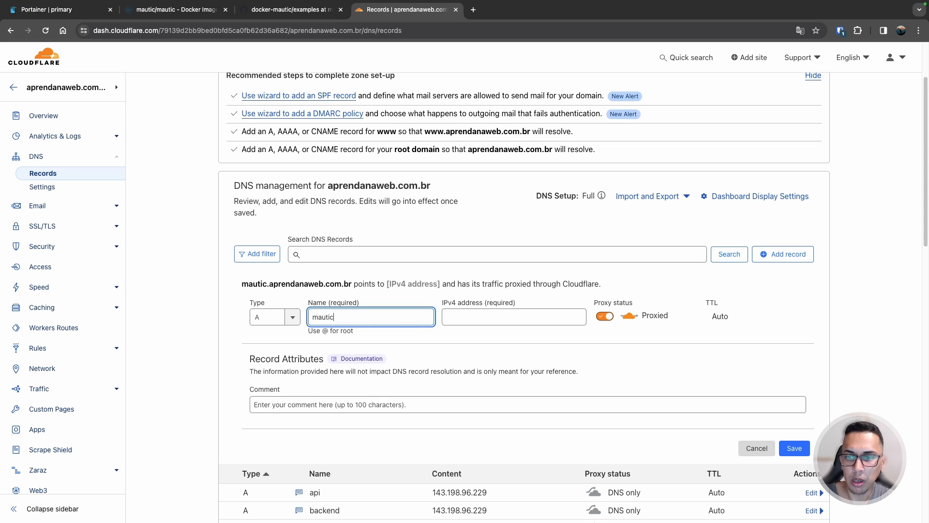
Point the new mautic record to the api record's IPv4 address, 143.198.96.229, and turn off its proxying to make it DNS only.
{"action": "left_click_drag", "start_coordinate": [242, 284], "coordinate": [434, 283]}
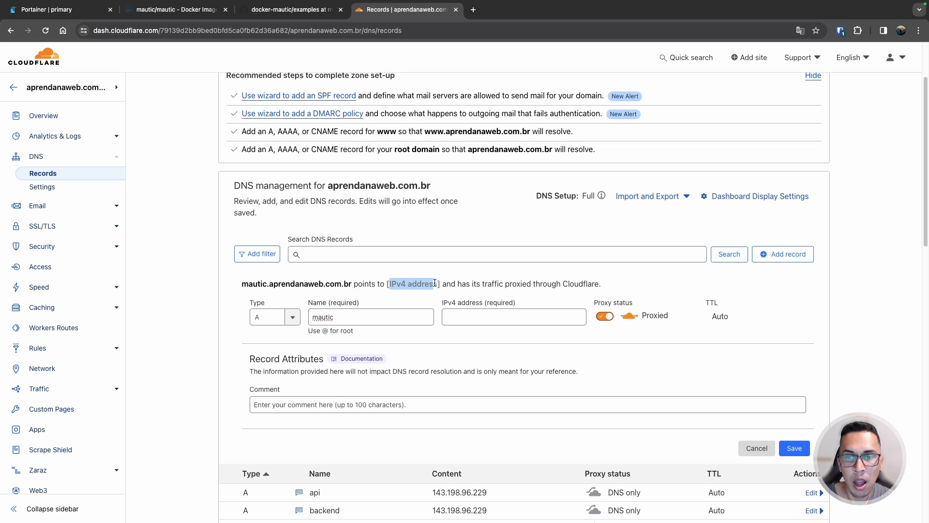
{"action": "scroll", "coordinate": [423, 298], "scroll_direction": "down", "scroll_amount": 3}
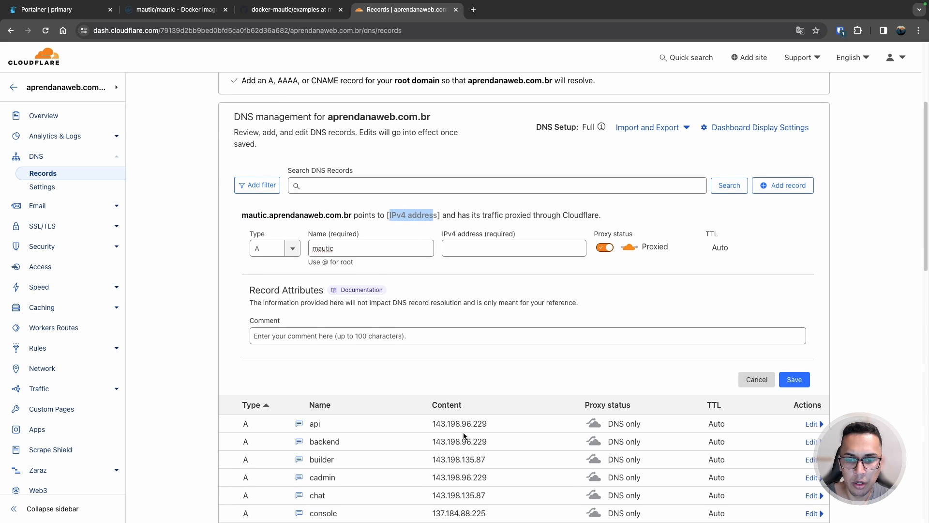
{"action": "double_click", "coordinate": [464, 423]}
{"action": "key", "text": "ctrl+c"}
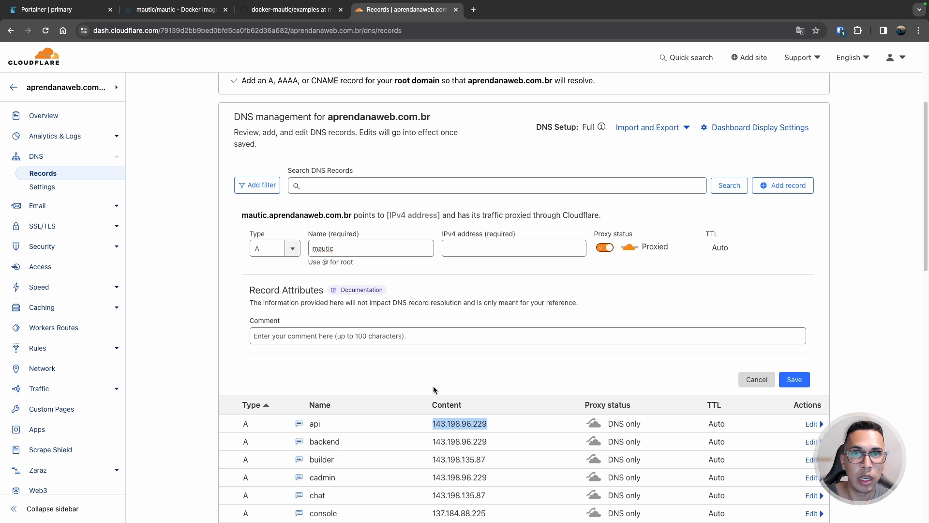
{"action": "left_click", "coordinate": [475, 250]}
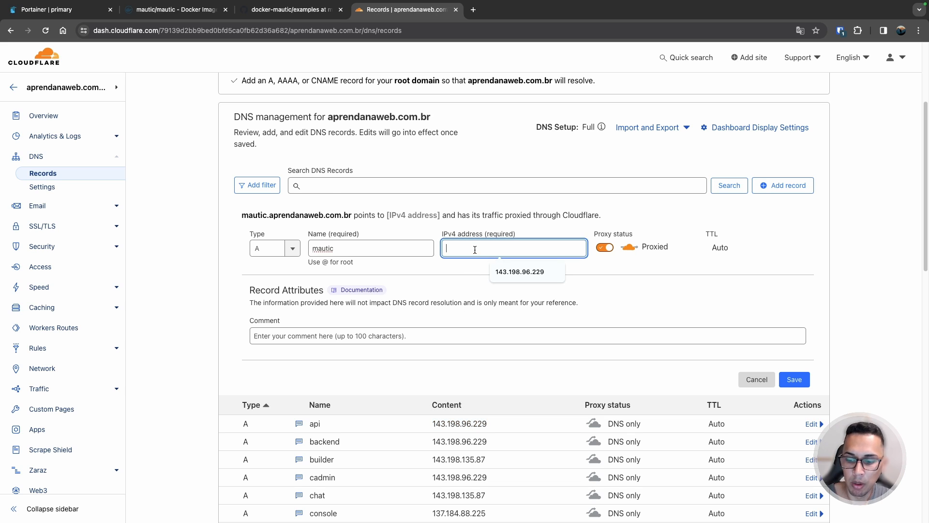
{"action": "key", "text": "ctrl+v"}
{"action": "left_click", "coordinate": [605, 248]}
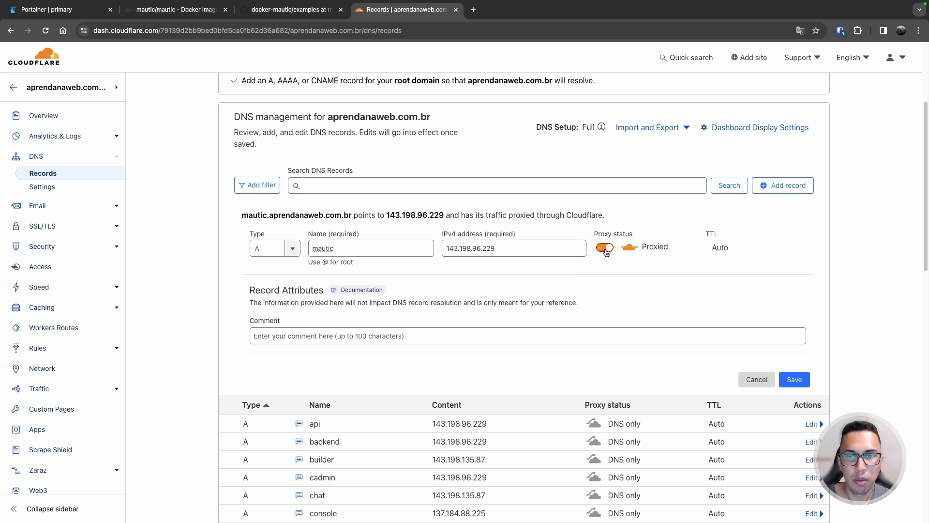
Add the comment "Deletar" to the mautic A record and save it.
{"action": "left_click", "coordinate": [373, 336]}
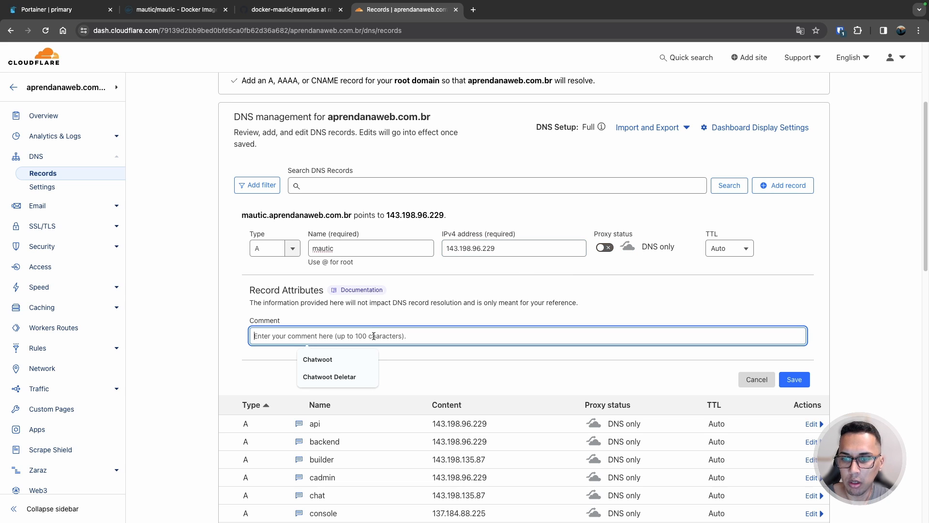
{"action": "type", "text": "Deletar"}
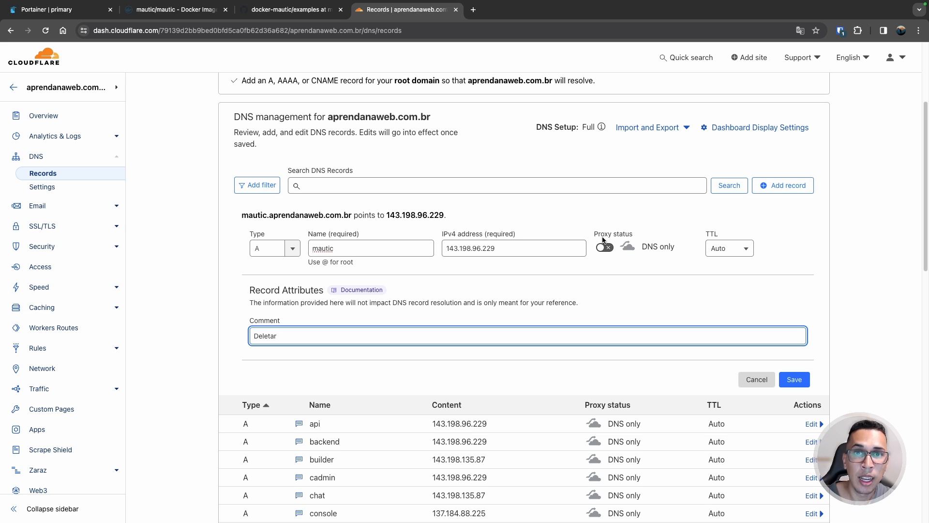
{"action": "left_click", "coordinate": [799, 381]}
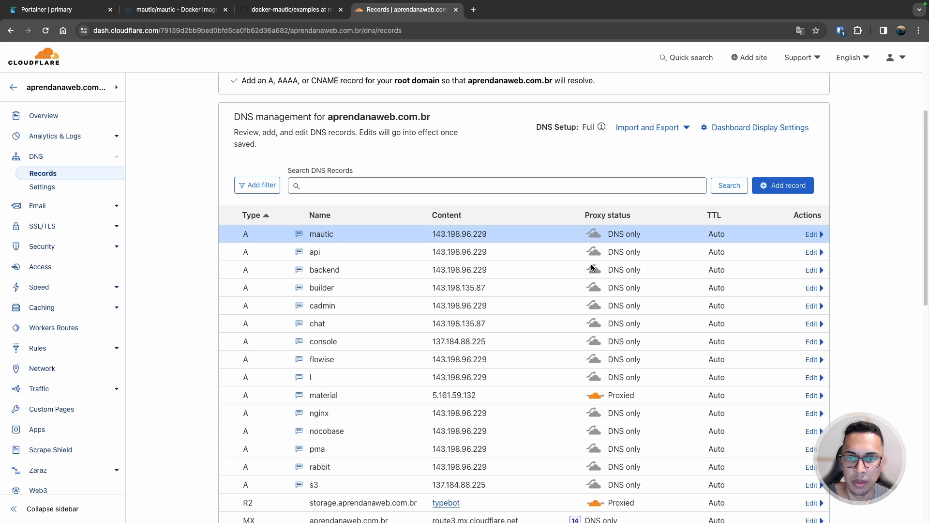
{"action": "double_click", "coordinate": [455, 233]}
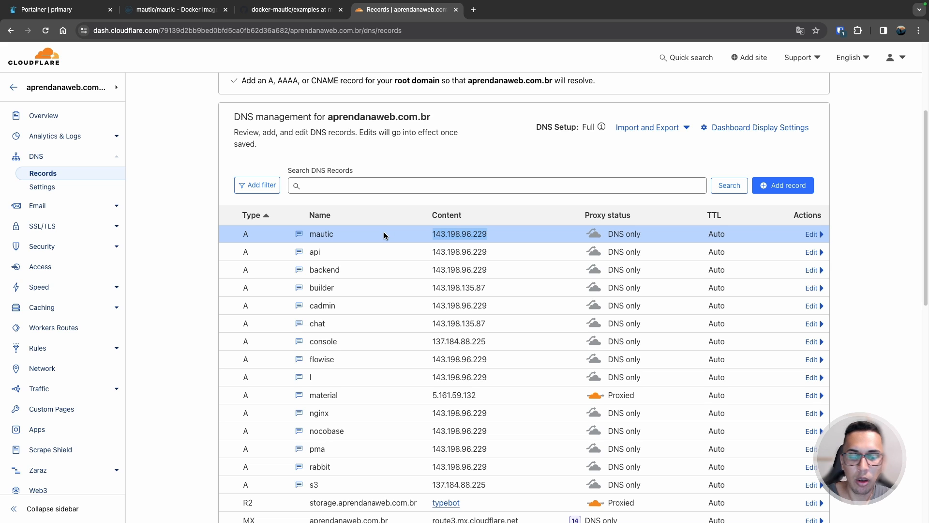
Switch to VS Code and copy the entire contents of mautic_d.yaml.
{"action": "key", "text": "ctrl+Right"}
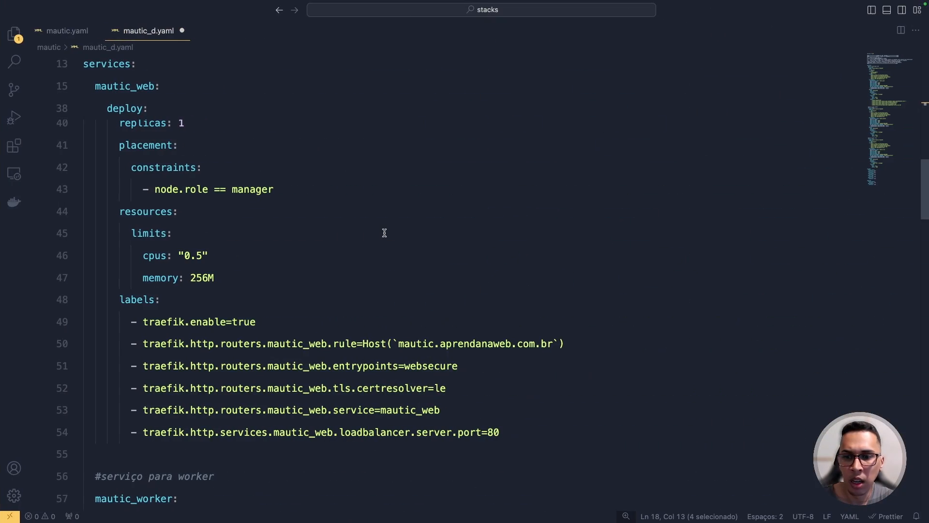
{"action": "left_click", "coordinate": [384, 233]}
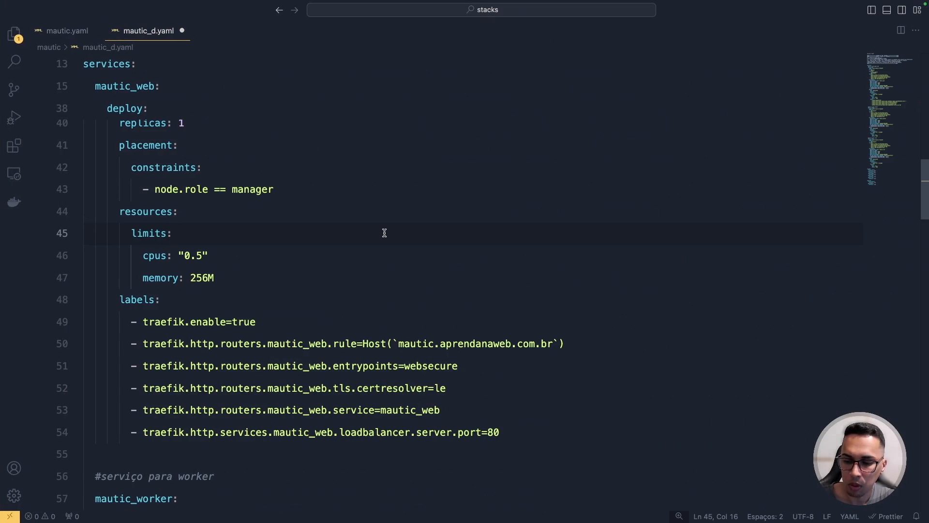
{"action": "key", "text": "super+a"}
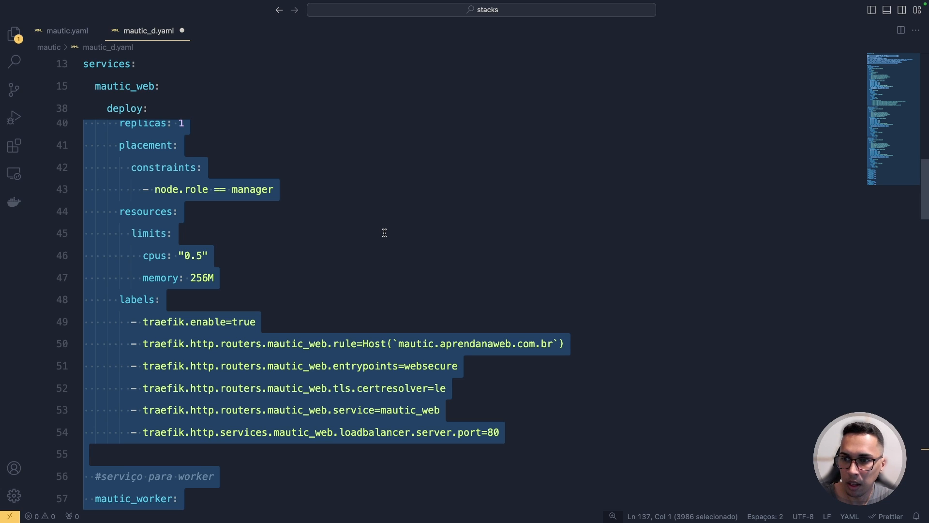
{"action": "scroll", "coordinate": [384, 233], "scroll_direction": "up", "scroll_amount": 12}
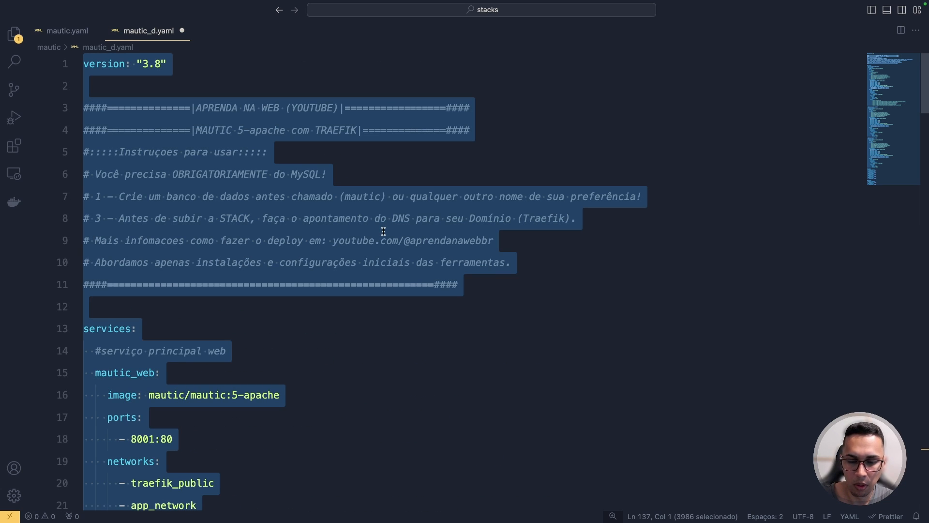
Switch to Portainer, add a new stack named mautic and paste the copied YAML into its web editor.
{"action": "key", "text": "ctrl+Left"}
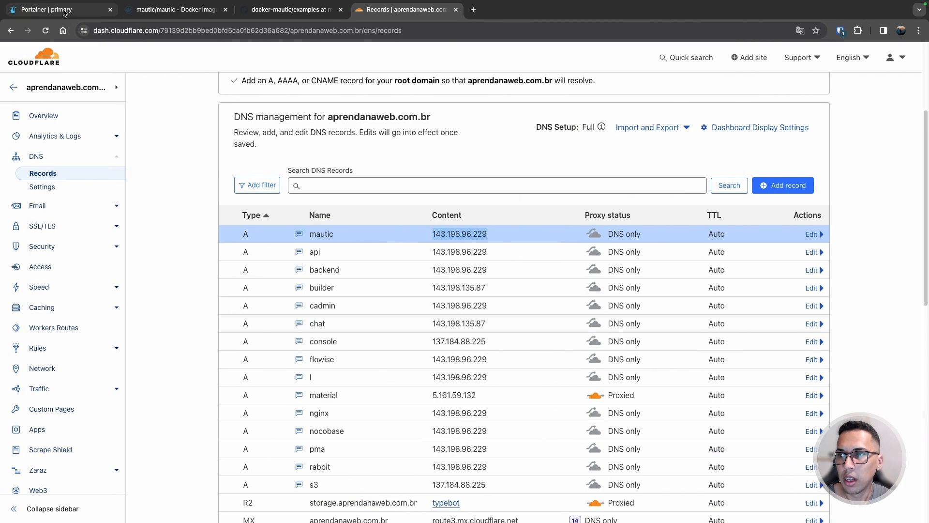
{"action": "left_click", "coordinate": [64, 10]}
{"action": "left_click", "coordinate": [853, 109]}
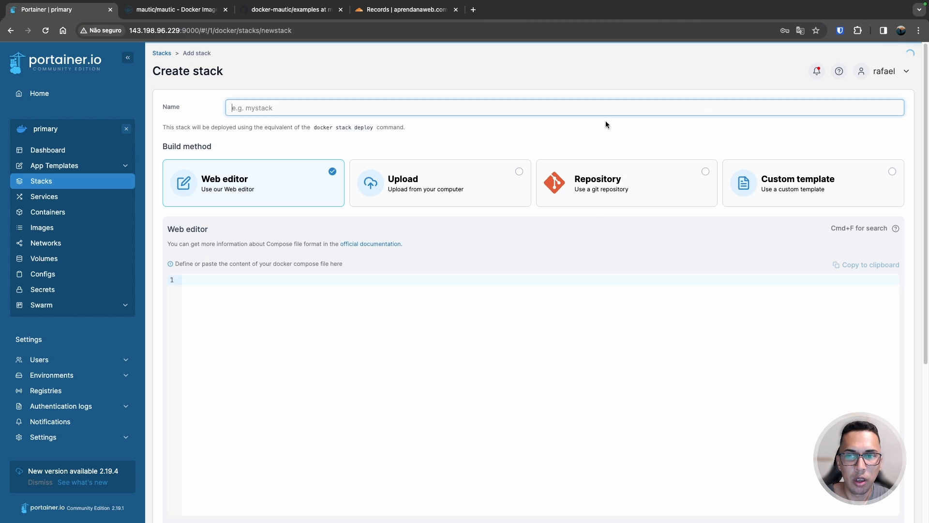
{"action": "type", "text": "mautic"}
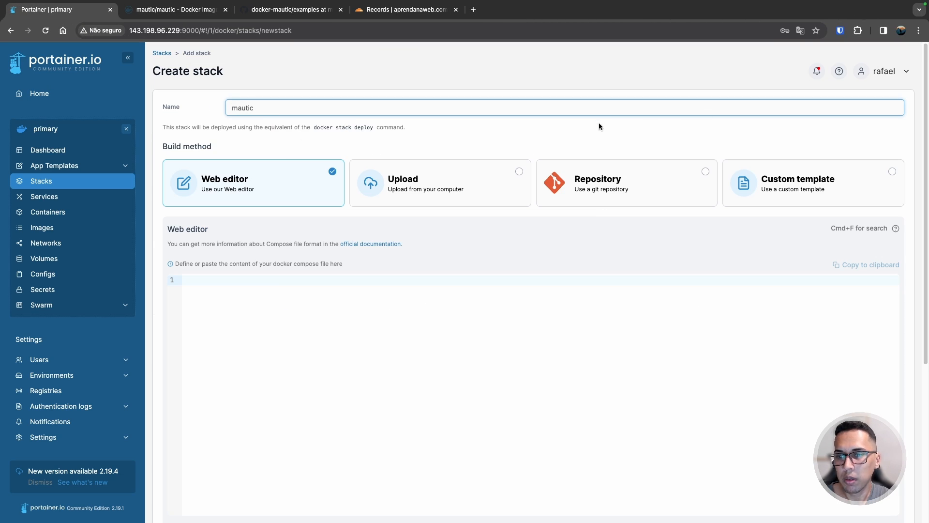
{"action": "left_click", "coordinate": [492, 319]}
{"action": "key", "text": "super+v"}
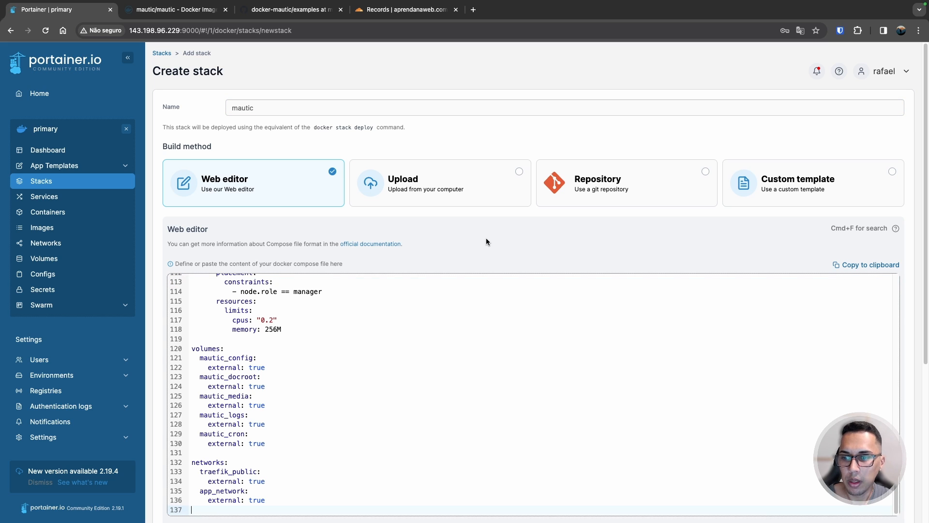
Review the pasted stack definition, including the service settings, Traefik labels and the mautic_web port mapping, along with the deployment options.
{"action": "scroll", "coordinate": [486, 241], "scroll_direction": "down", "scroll_amount": 3}
{"action": "scroll", "coordinate": [356, 253], "scroll_direction": "up", "scroll_amount": 5}
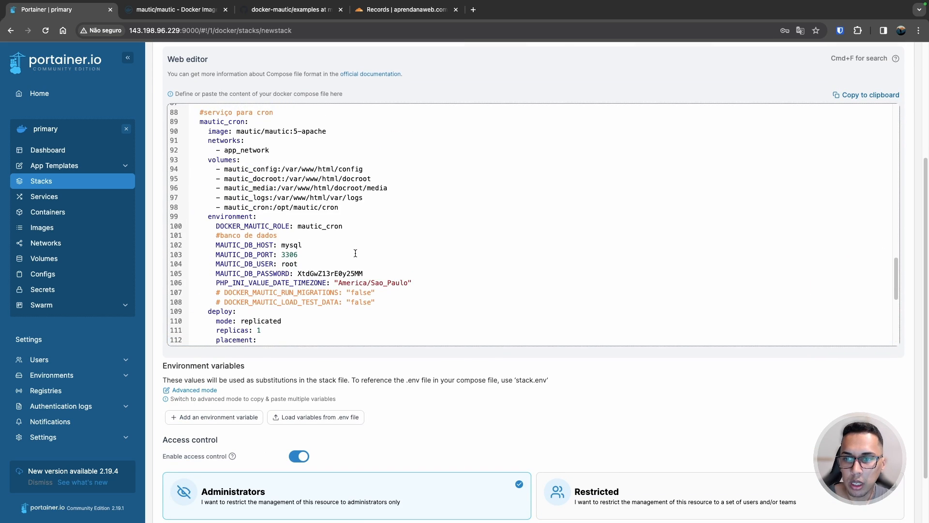
{"action": "scroll", "coordinate": [355, 253], "scroll_direction": "up", "scroll_amount": 10}
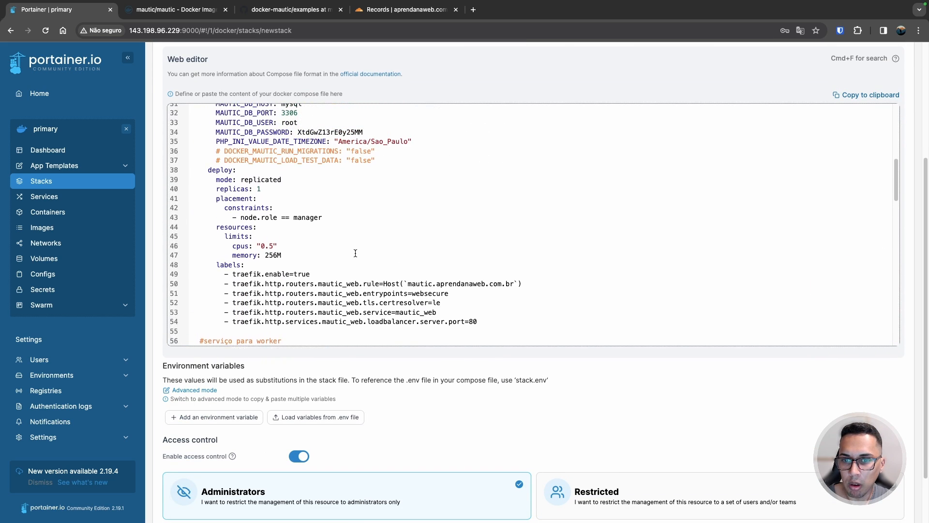
{"action": "scroll", "coordinate": [355, 254], "scroll_direction": "up", "scroll_amount": 6}
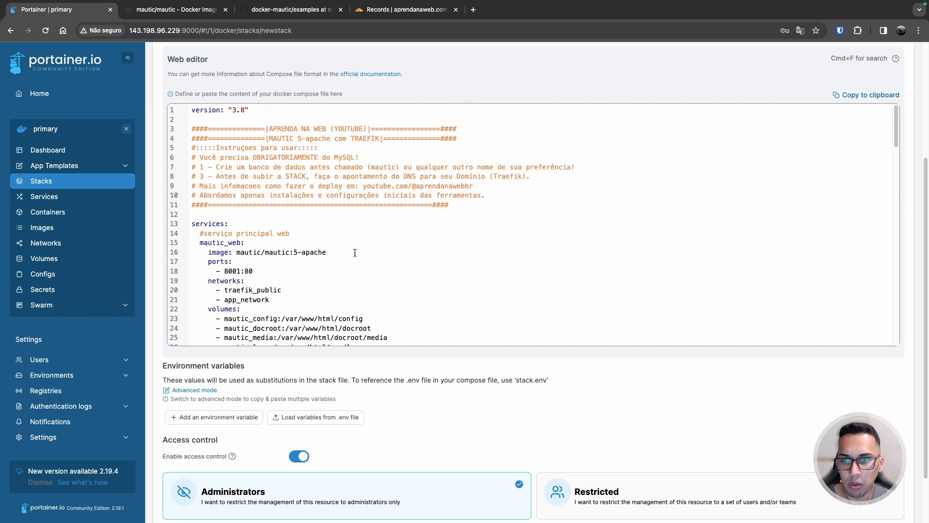
{"action": "scroll", "coordinate": [354, 252], "scroll_direction": "up", "scroll_amount": 2}
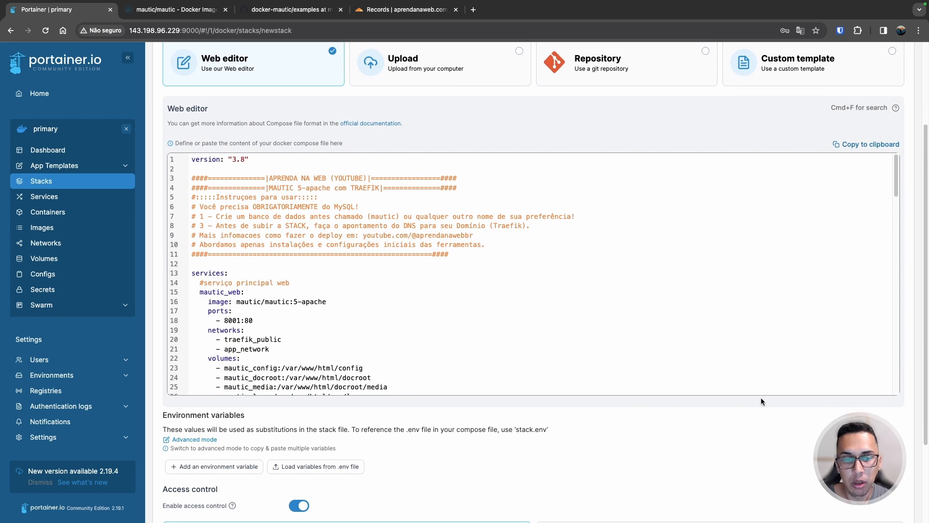
{"action": "left_click", "coordinate": [233, 320]}
{"action": "double_click", "coordinate": [233, 321]}
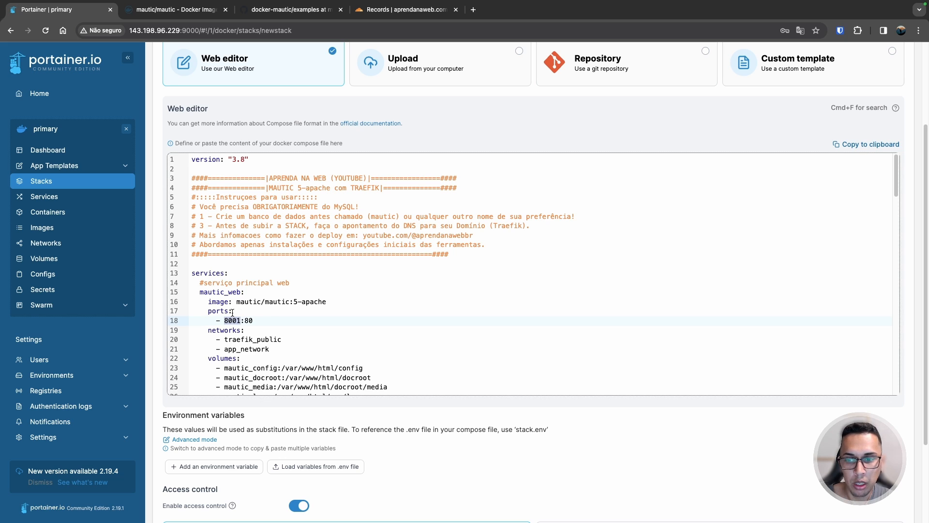
{"action": "scroll", "coordinate": [251, 329], "scroll_direction": "down", "scroll_amount": 1}
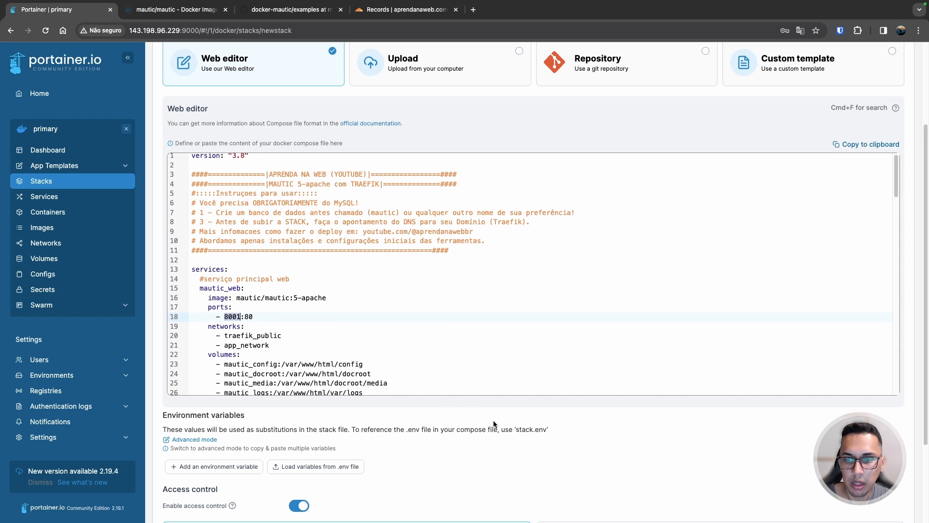
{"action": "scroll", "coordinate": [466, 349], "scroll_direction": "down", "scroll_amount": 5}
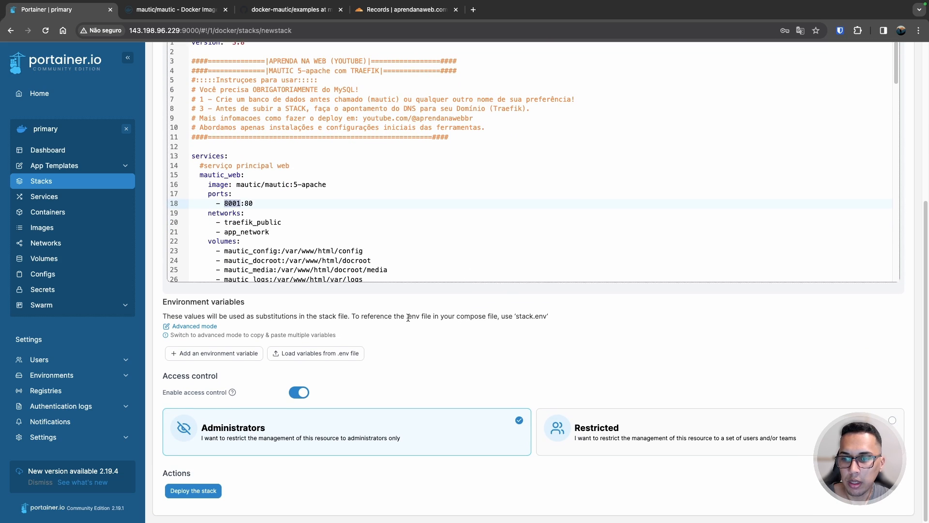
Turn off access control for the new mautic stack and deploy it.
{"action": "left_click", "coordinate": [299, 392]}
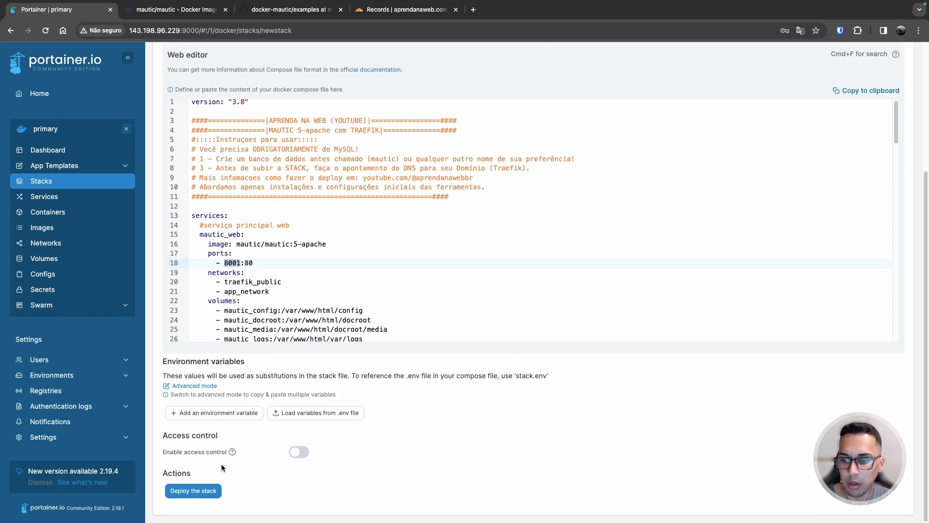
{"action": "left_click", "coordinate": [201, 490]}
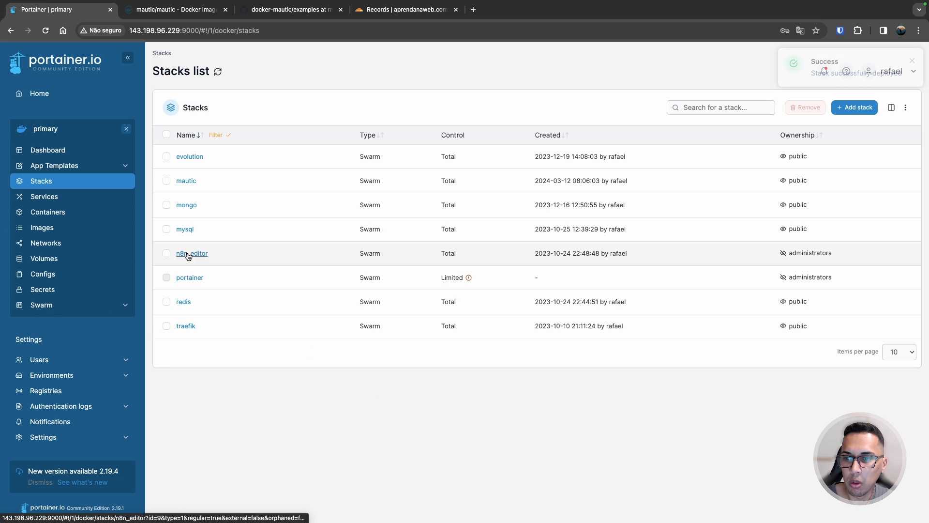
Open the mautic stack's details and check the task status of its cron, web and worker services.
{"action": "left_click", "coordinate": [186, 181]}
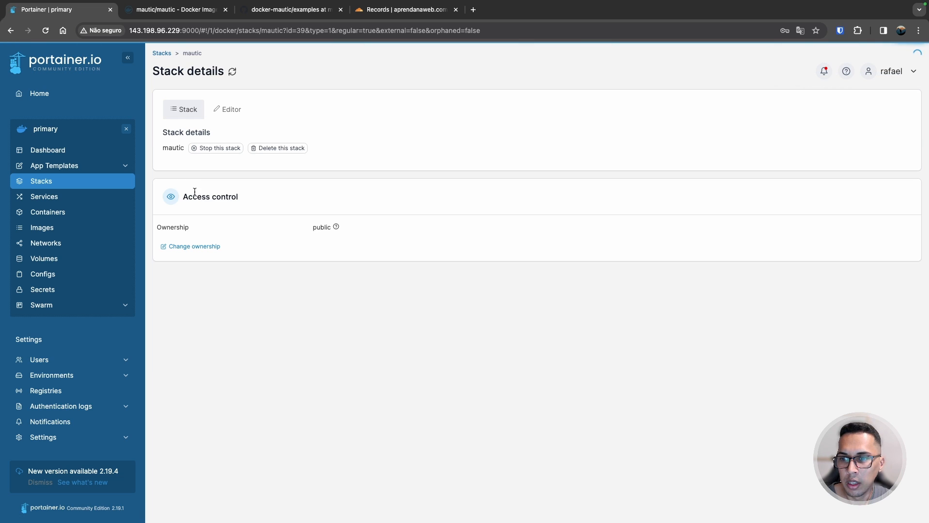
{"action": "scroll", "coordinate": [276, 310], "scroll_direction": "down", "scroll_amount": 2}
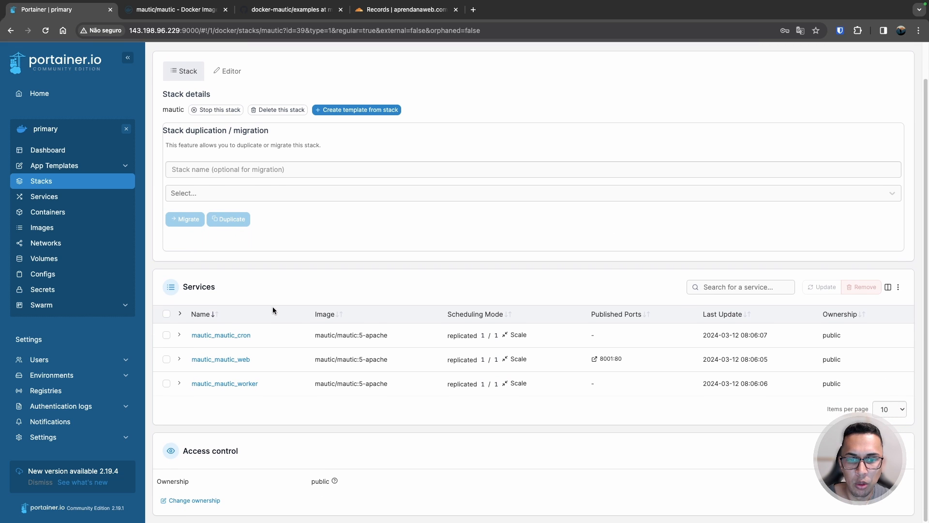
{"action": "left_click", "coordinate": [179, 334]}
{"action": "scroll", "coordinate": [185, 367], "scroll_direction": "down", "scroll_amount": 1}
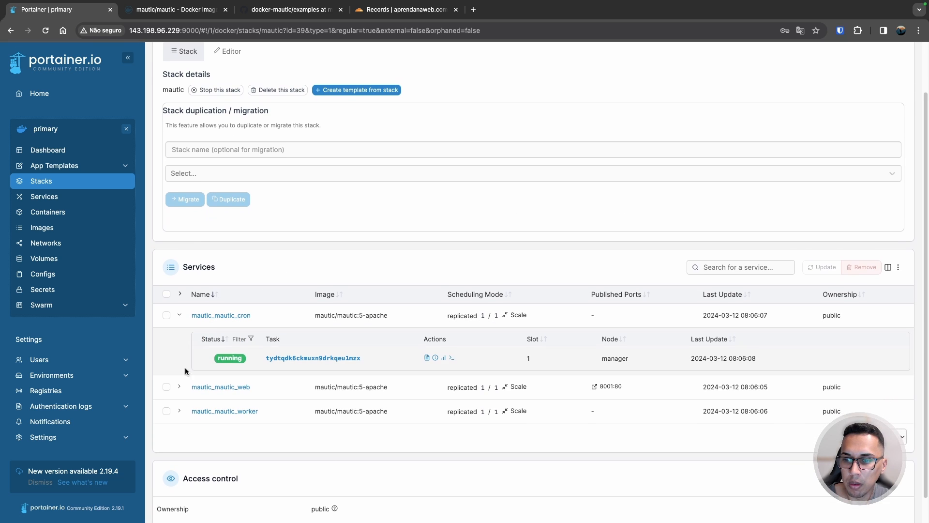
{"action": "left_click", "coordinate": [180, 387]}
{"action": "scroll", "coordinate": [180, 390], "scroll_direction": "down", "scroll_amount": 2}
{"action": "left_click", "coordinate": [180, 399]}
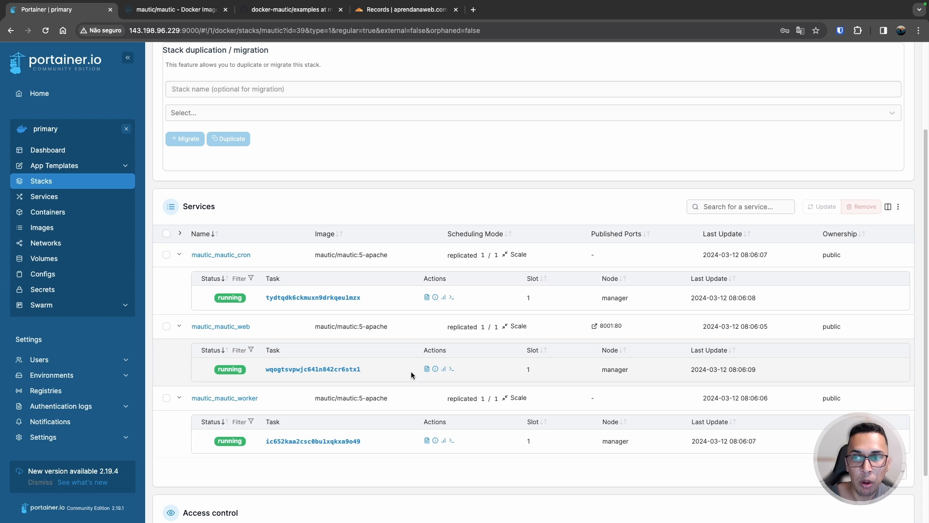
Open the mautic_web service through its published port, and load the Mautic installer from mautic.aprendanaweb.com.br.
{"action": "left_click", "coordinate": [611, 327]}
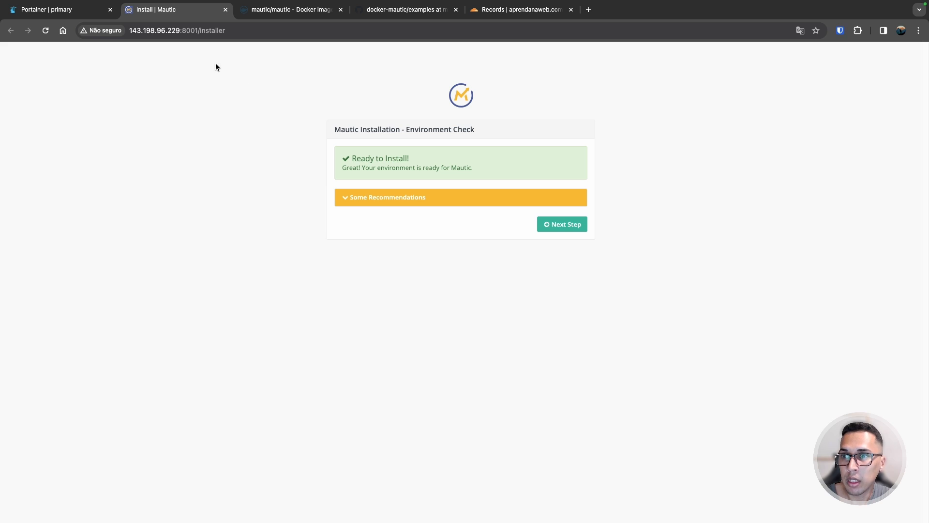
{"action": "left_click", "coordinate": [232, 32]}
{"action": "type", "text": "mautic.aprenda"}
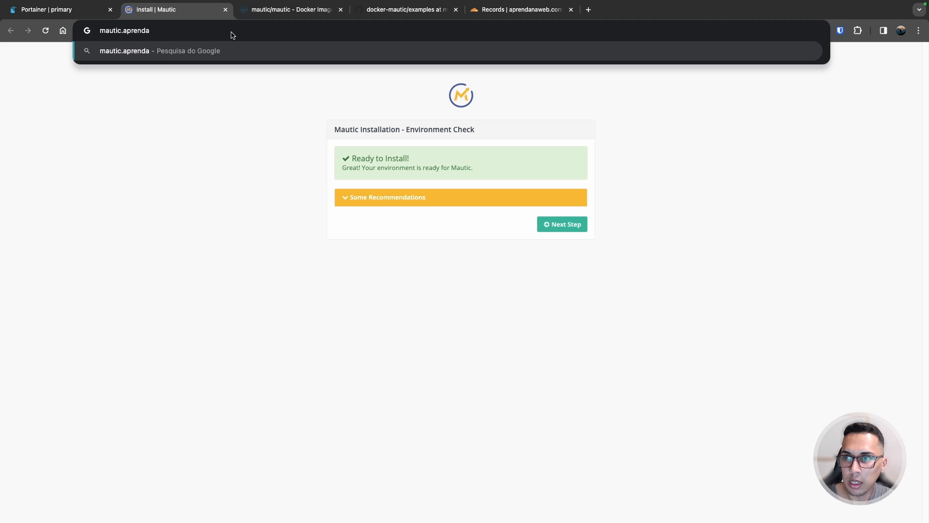
{"action": "type", "text": "naweb.c"}
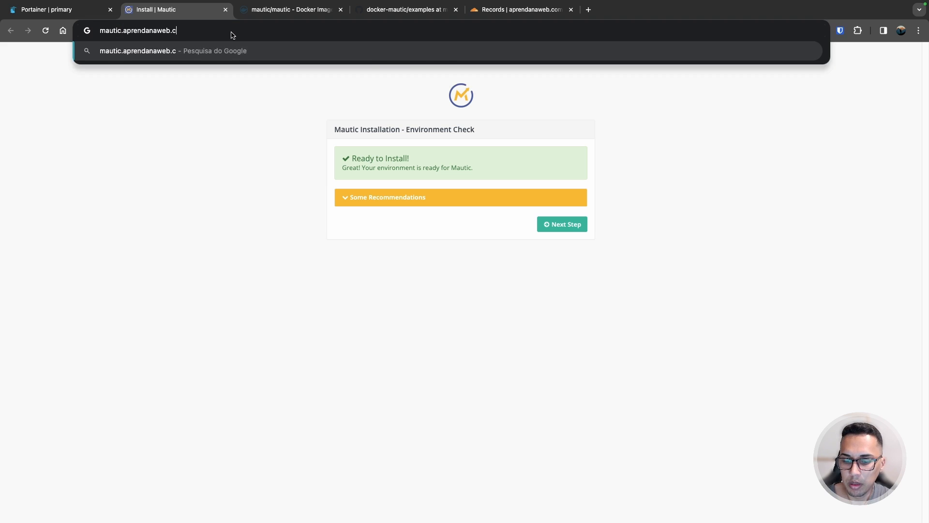
{"action": "type", "text": "om.br"}
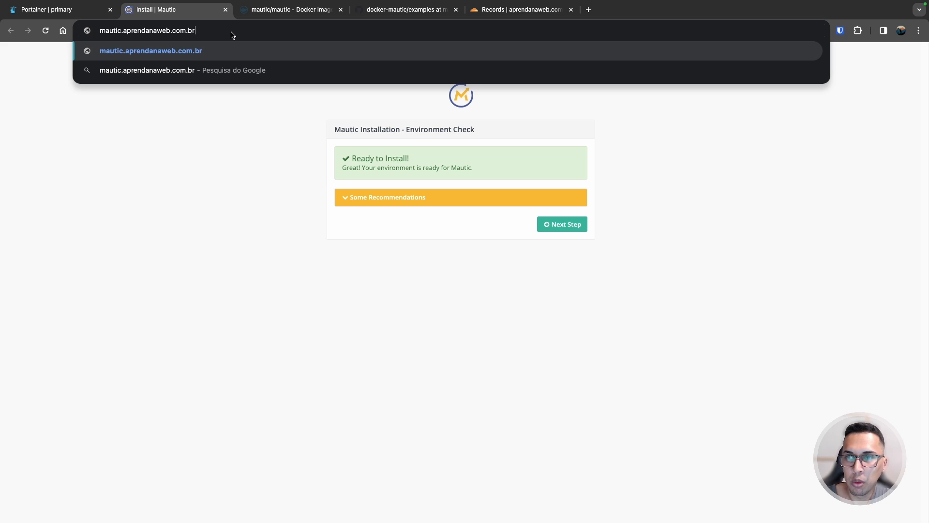
{"action": "key", "text": "Return"}
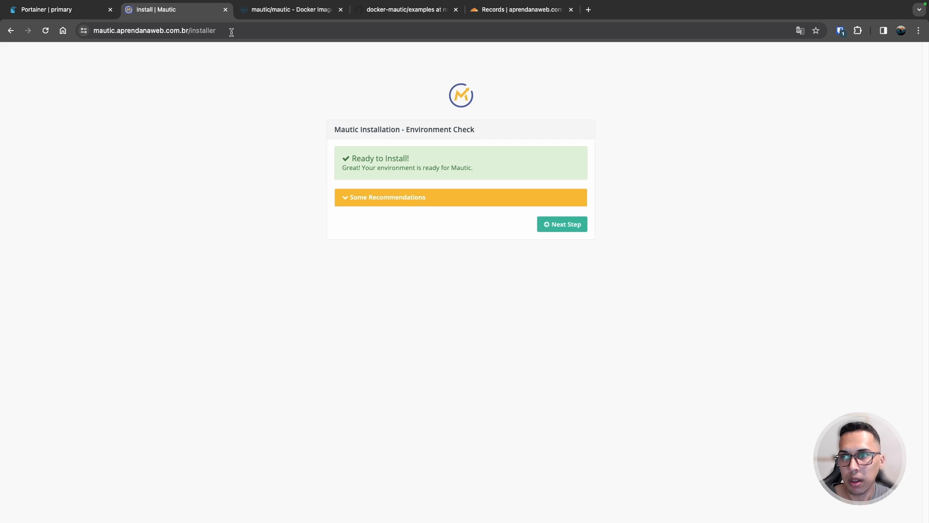
Read the recommendations in the installer's environment check and continue to the database setup.
{"action": "left_click", "coordinate": [232, 32]}
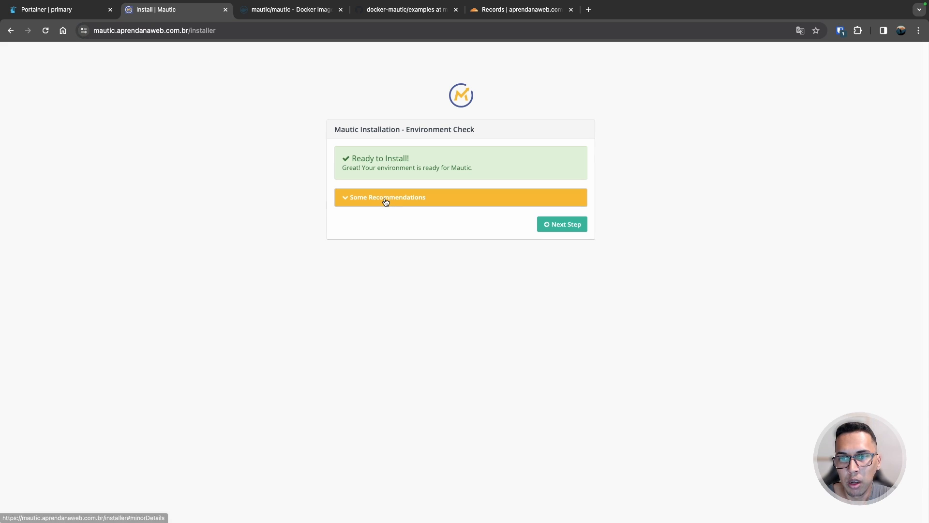
{"action": "left_click", "coordinate": [361, 198]}
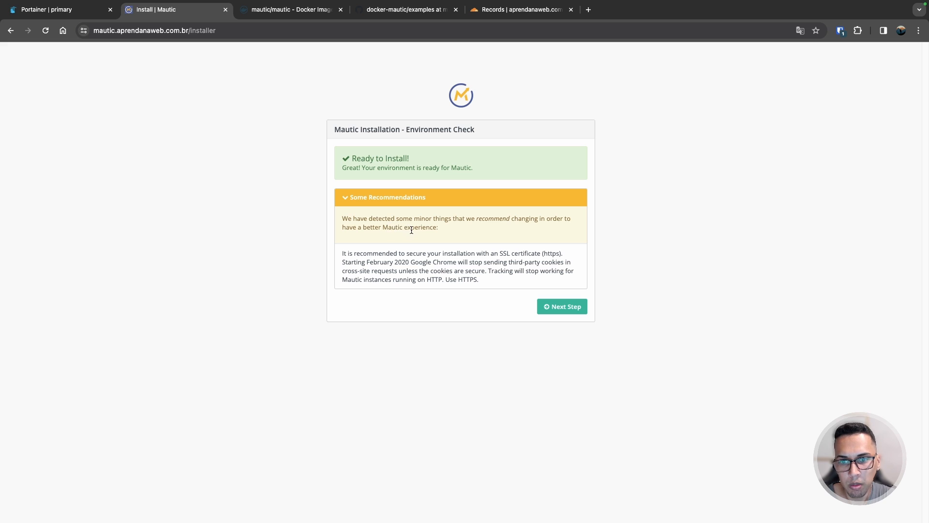
{"action": "left_click_drag", "start_coordinate": [372, 253], "coordinate": [485, 285]}
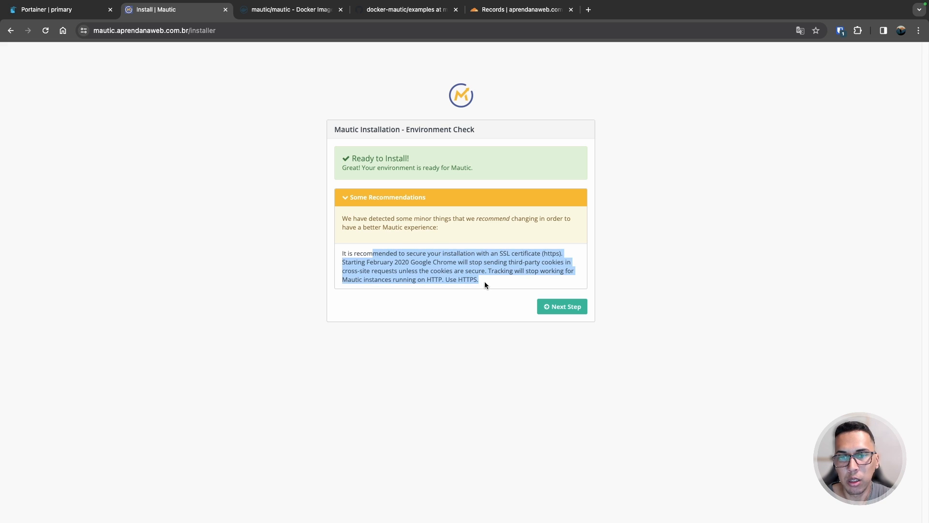
{"action": "left_click", "coordinate": [566, 310]}
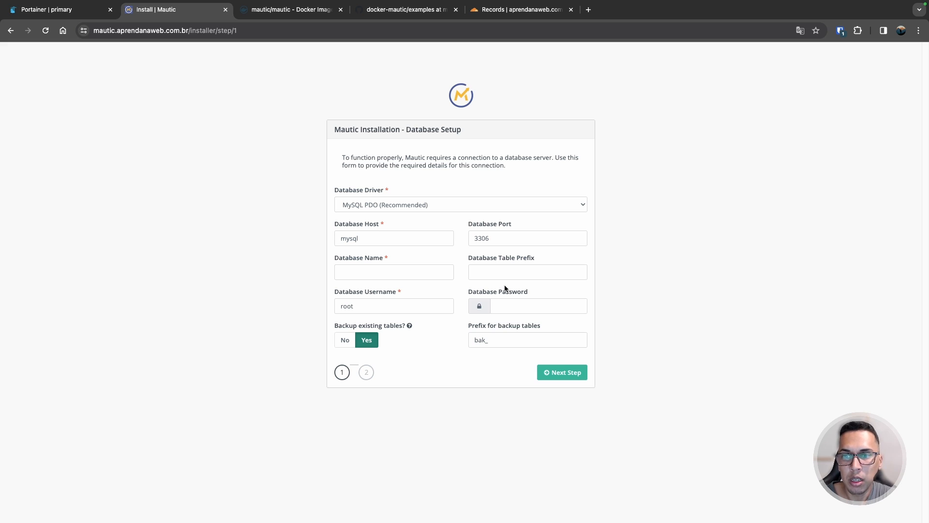
Set the database name to mautic_db, turn off backup of existing tables, and continue to the administrative user setup.
{"action": "left_click_drag", "start_coordinate": [368, 238], "coordinate": [335, 237]}
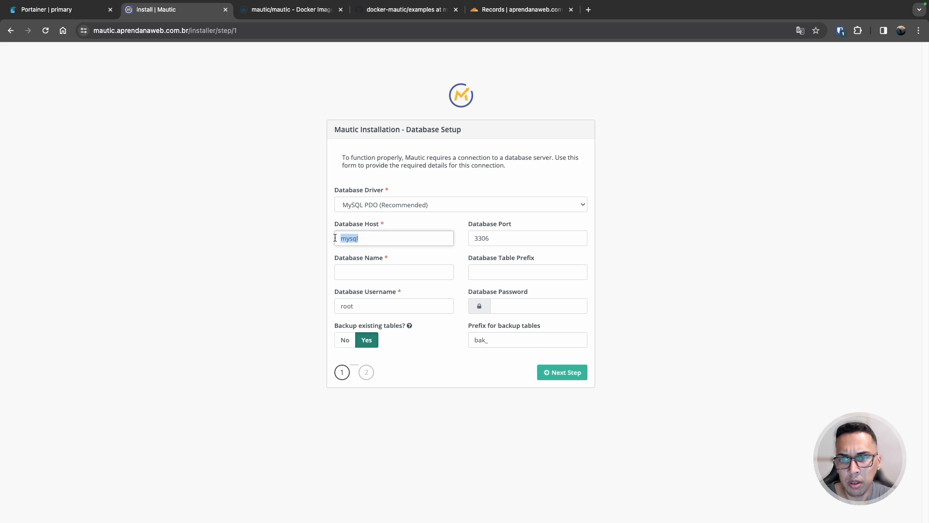
{"action": "left_click_drag", "start_coordinate": [496, 239], "coordinate": [469, 237]}
{"action": "left_click_drag", "start_coordinate": [394, 238], "coordinate": [328, 238]}
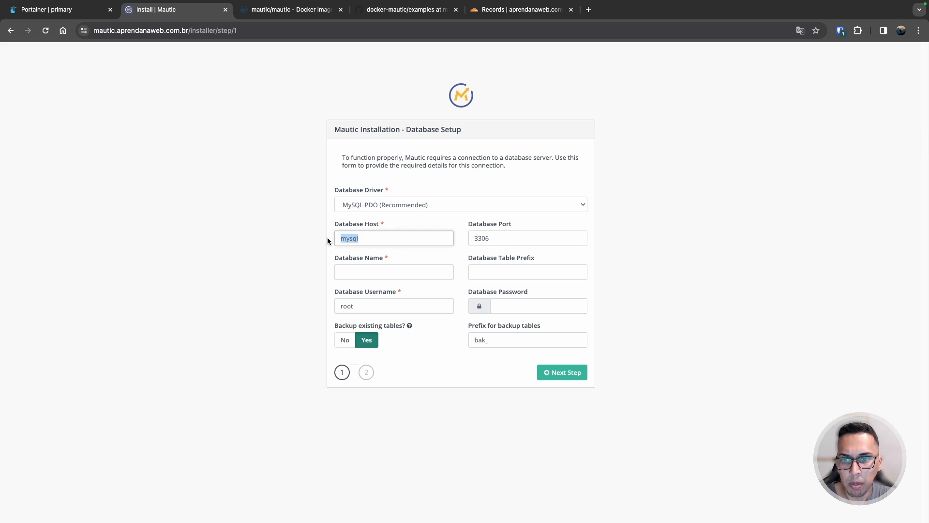
{"action": "left_click", "coordinate": [362, 271]}
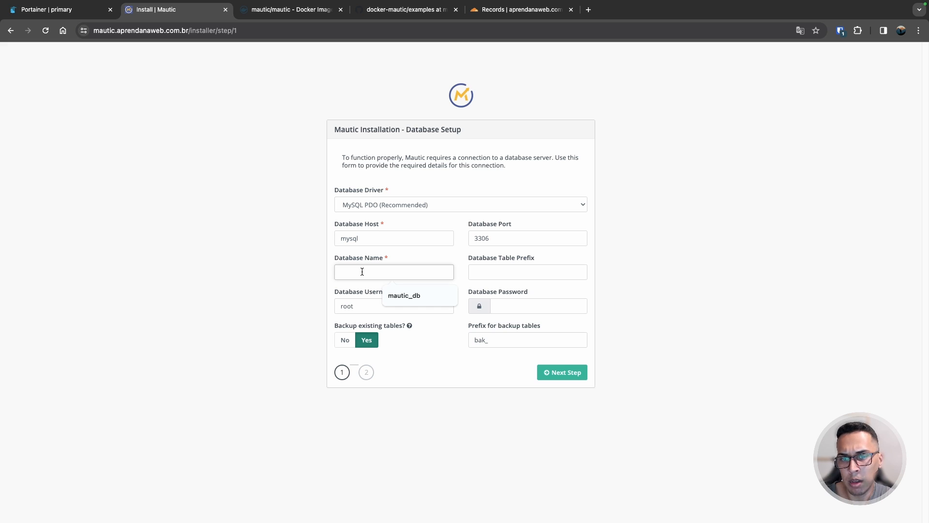
{"action": "left_click", "coordinate": [425, 295]}
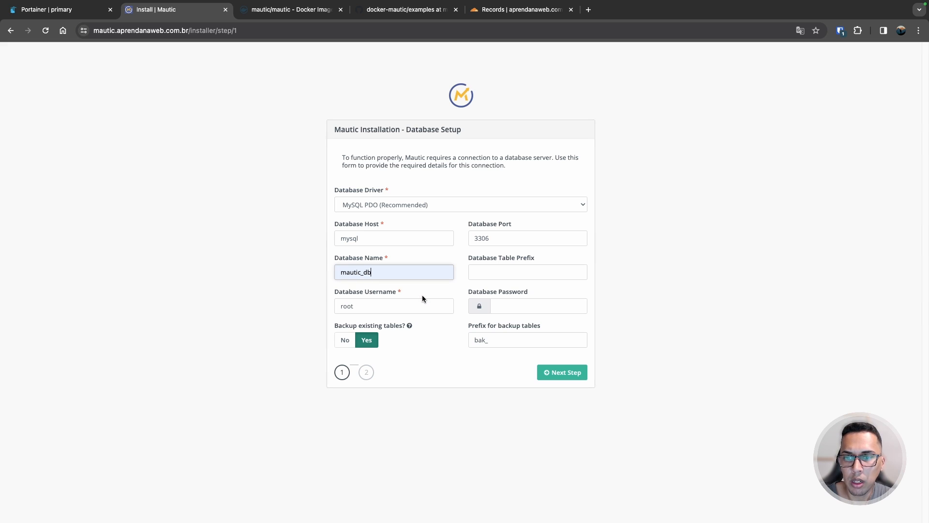
{"action": "left_click", "coordinate": [386, 307]}
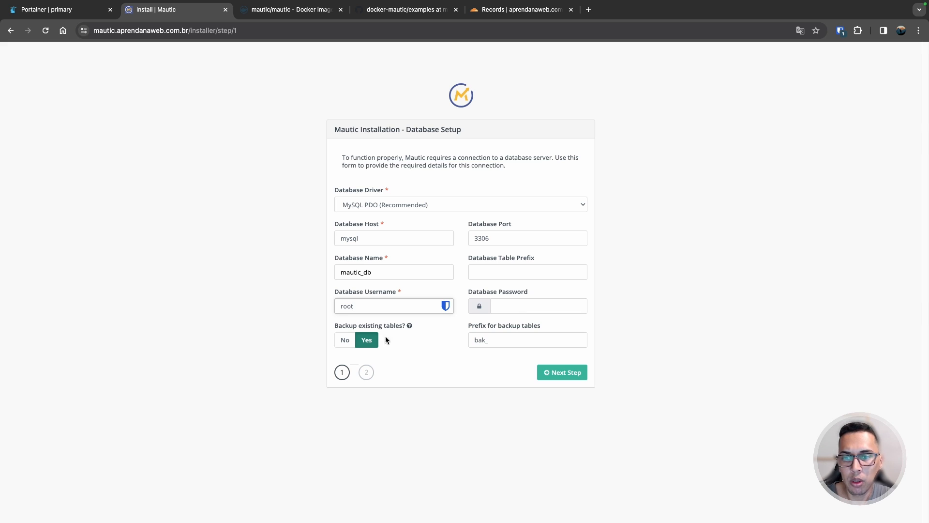
{"action": "left_click", "coordinate": [344, 340]}
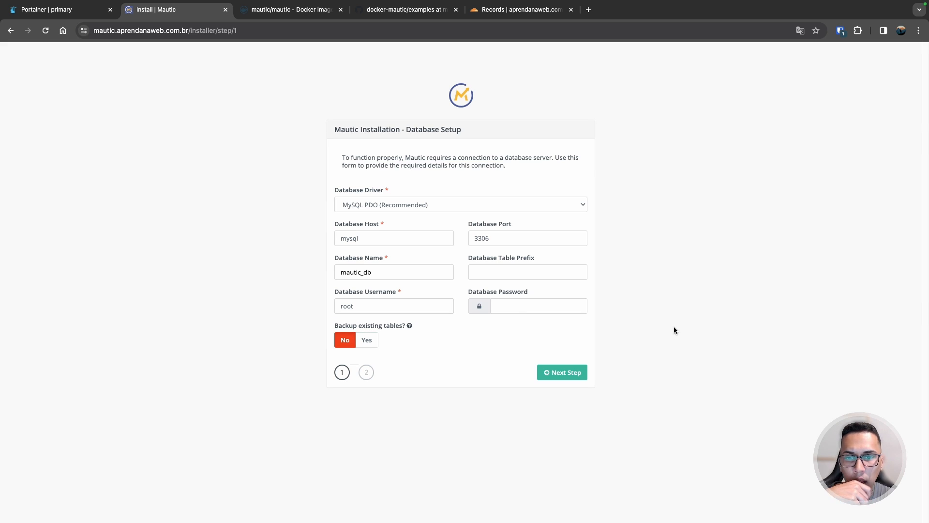
{"action": "left_click", "coordinate": [570, 377]}
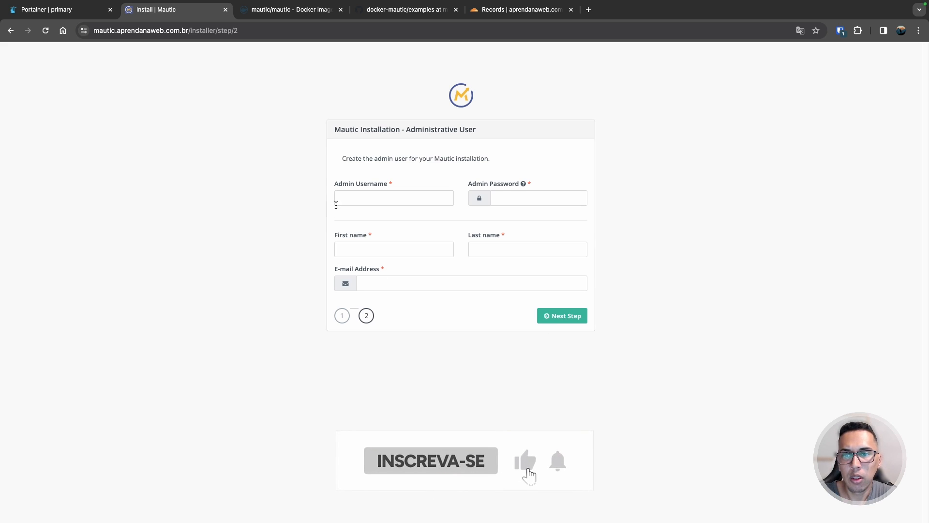
Enter the username and password for the Mautic admin user.
{"action": "left_click", "coordinate": [360, 198]}
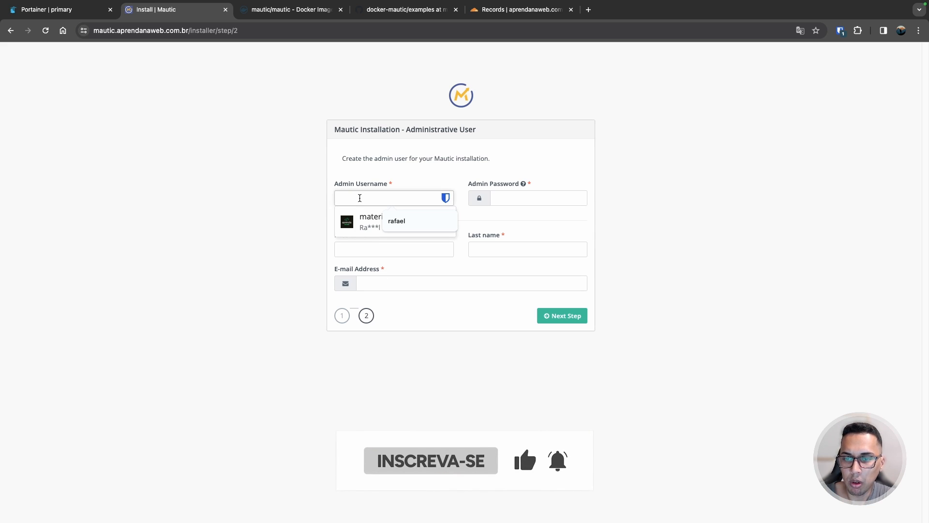
{"action": "type", "text": "rafael"}
{"action": "key", "text": "Tab"}
{"action": "type", "text": "r•••"}
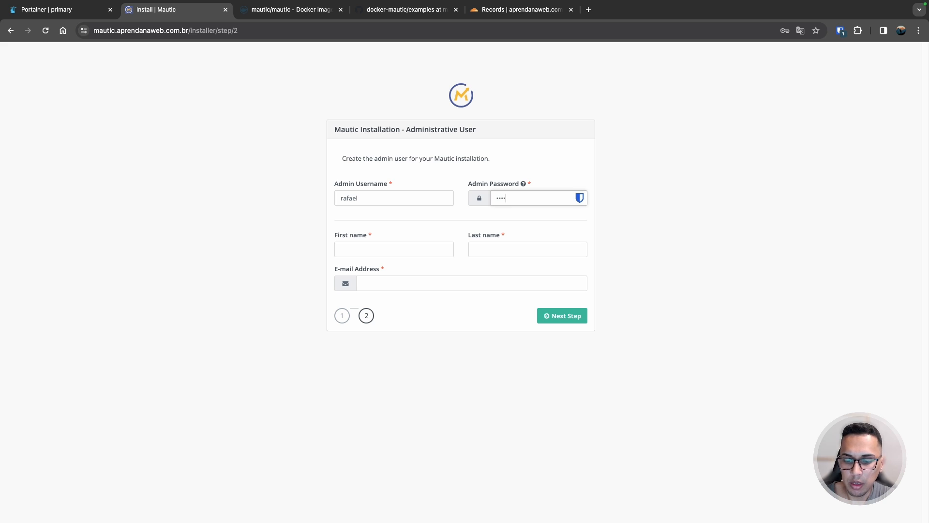
{"action": "type", "text": "••••••••"}
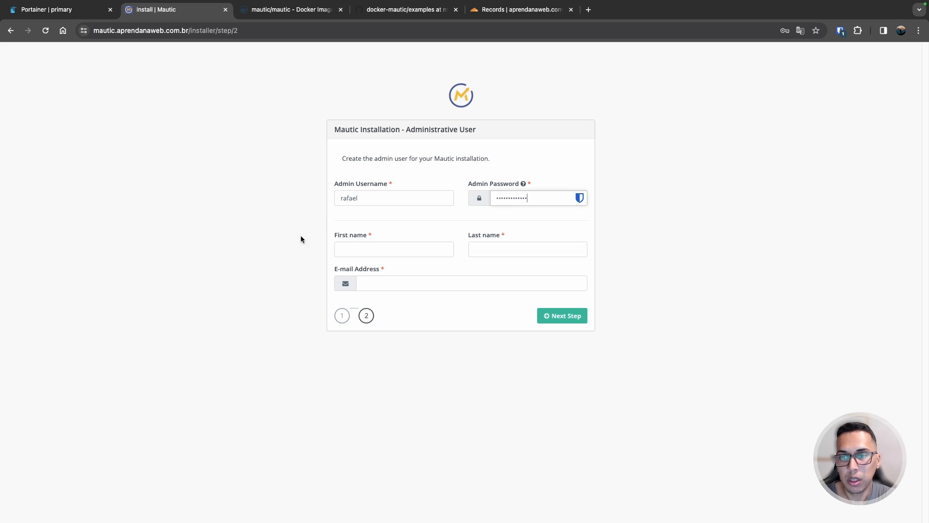
Fill in the admin's first name, last name and e-mail address, submit the form, and dismiss the Bitwarden password update offer.
{"action": "left_click", "coordinate": [361, 250]}
{"action": "left_click", "coordinate": [446, 266]}
{"action": "left_click", "coordinate": [498, 250]}
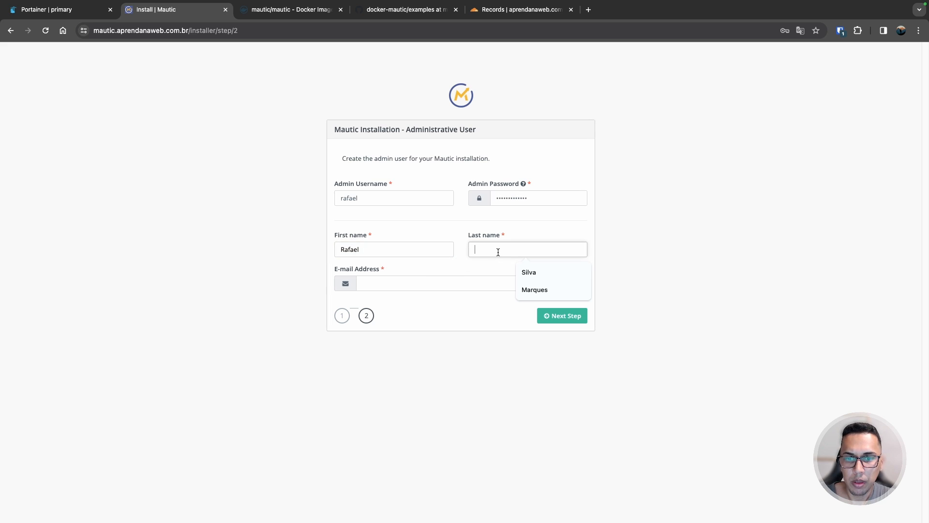
{"action": "left_click", "coordinate": [537, 274]}
{"action": "left_click", "coordinate": [473, 285]}
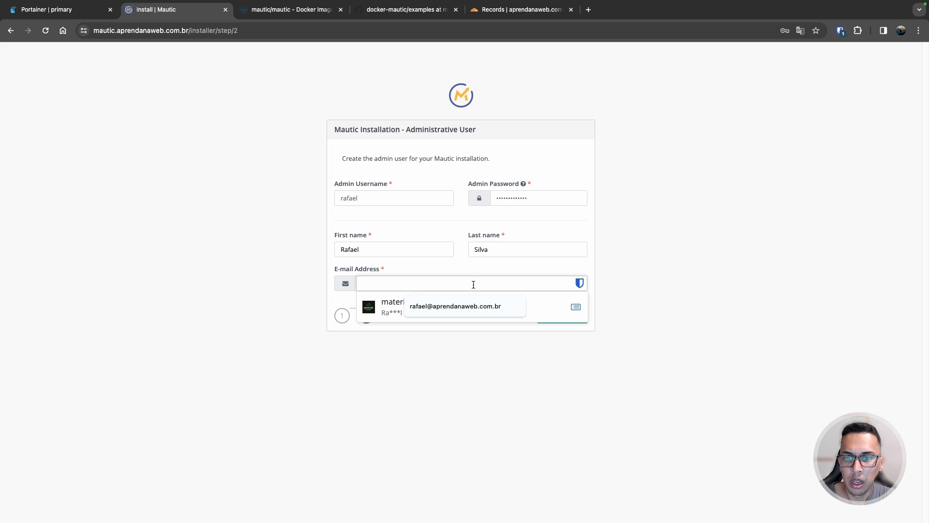
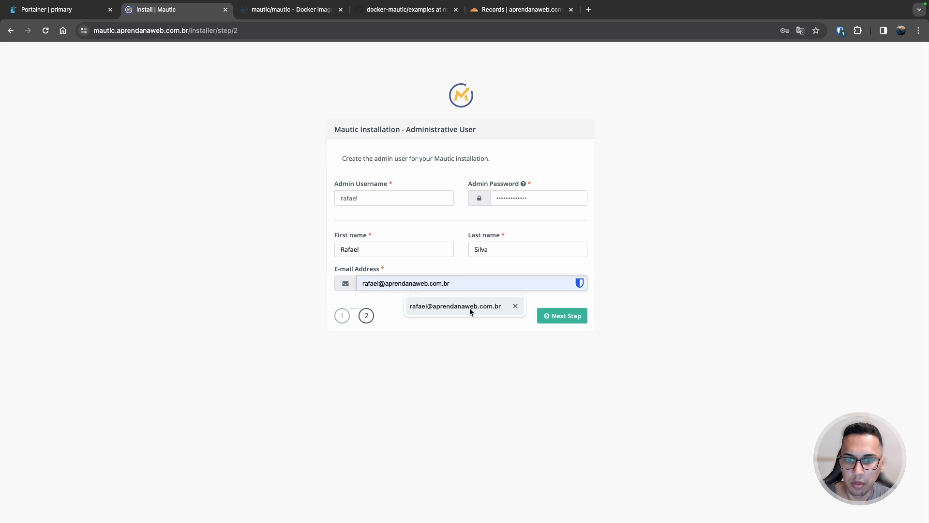
{"action": "left_click", "coordinate": [470, 309]}
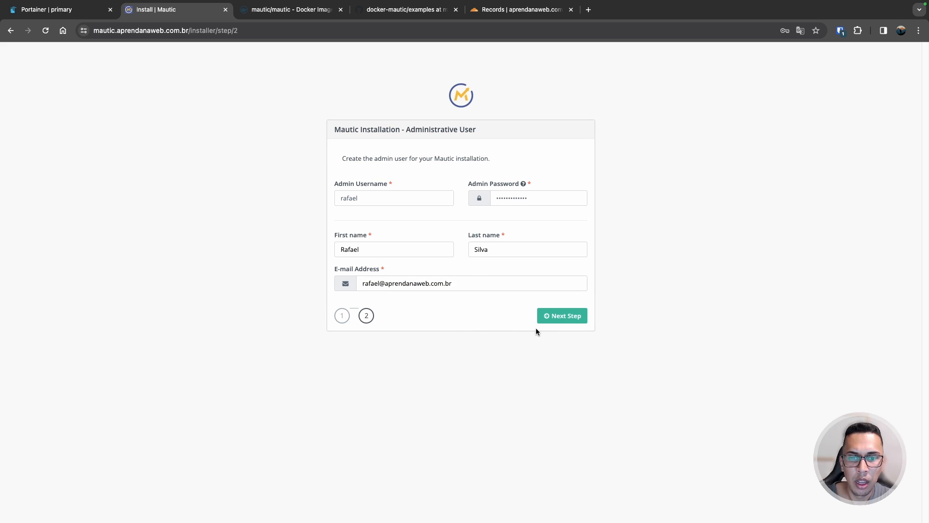
{"action": "left_click", "coordinate": [559, 318]}
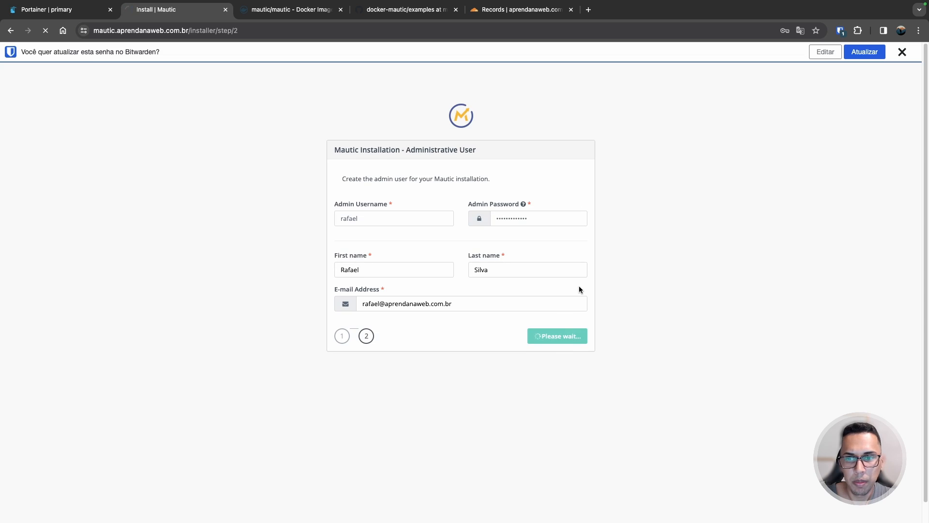
{"action": "left_click", "coordinate": [901, 52]}
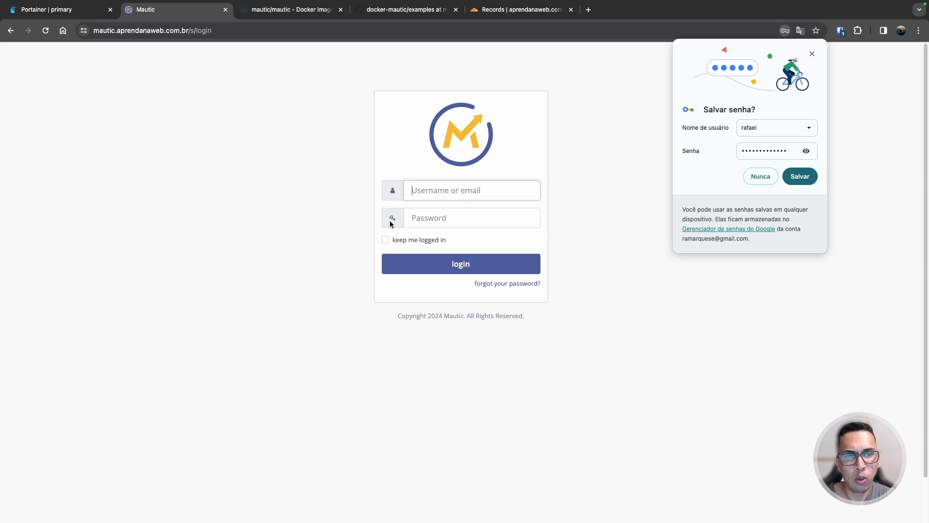
Decline saving the password in the browser, log in with the admin username and password, dismiss Bitwarden's update offer, and reload the dashboard page.
{"action": "left_click", "coordinate": [757, 179]}
{"action": "left_click", "coordinate": [434, 195]}
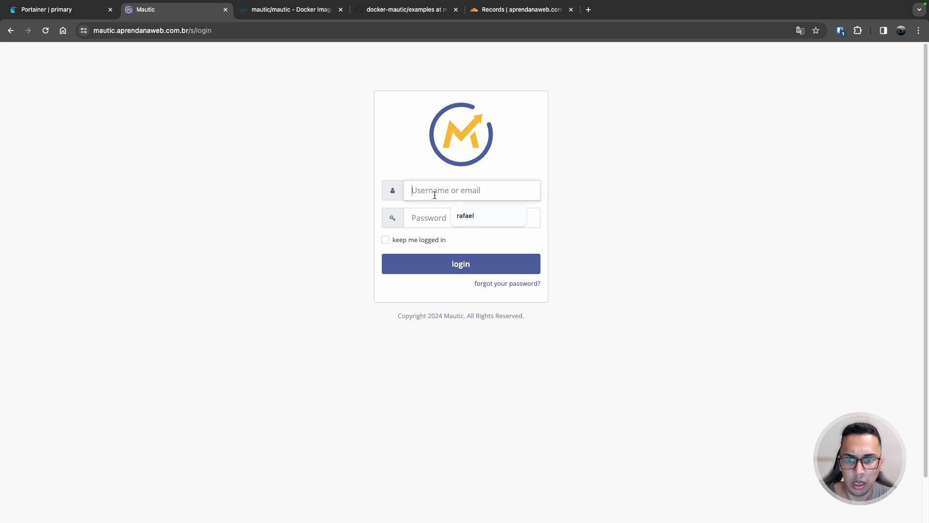
{"action": "type", "text": "rafael"}
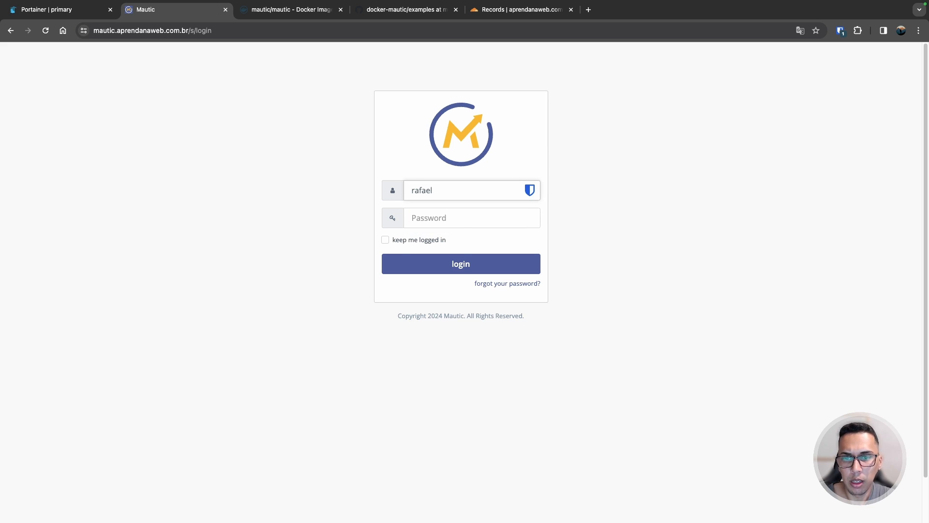
{"action": "left_click", "coordinate": [463, 224]}
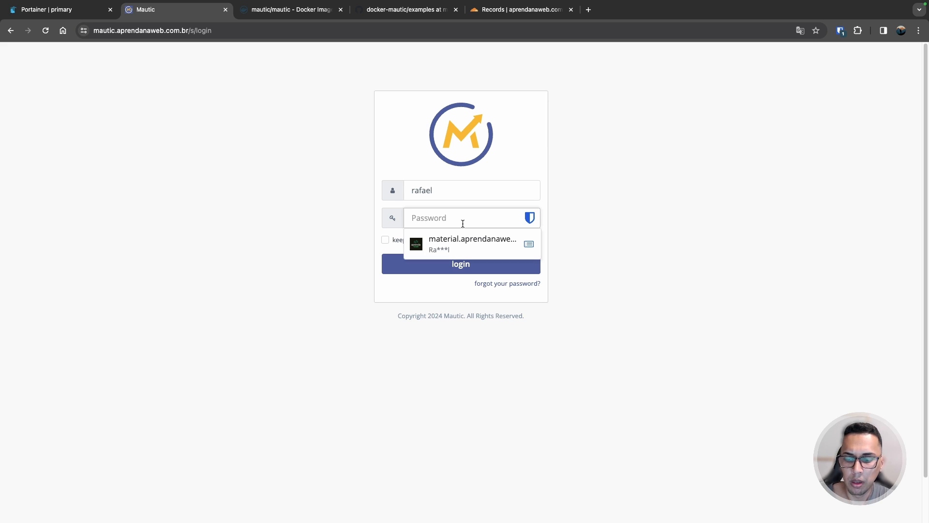
{"action": "type", "text": "Ra•••••••••••"}
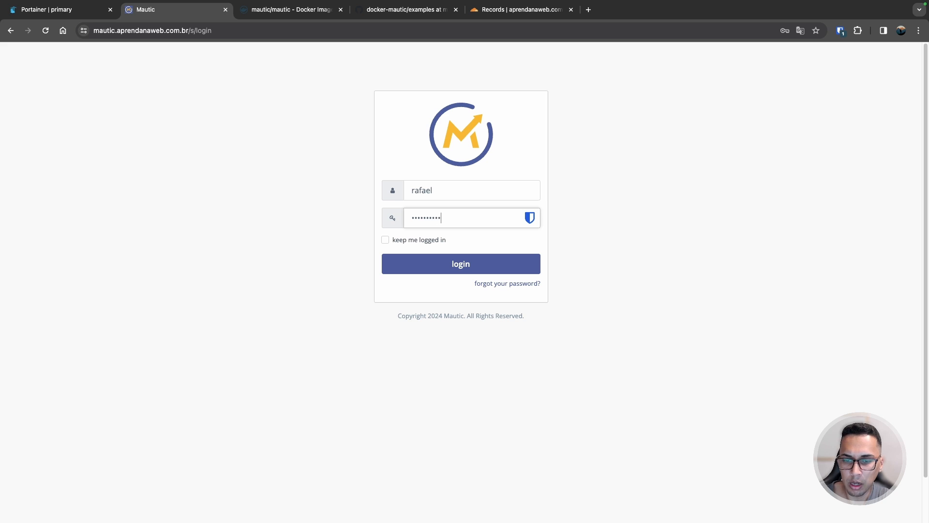
{"action": "key", "text": "Return"}
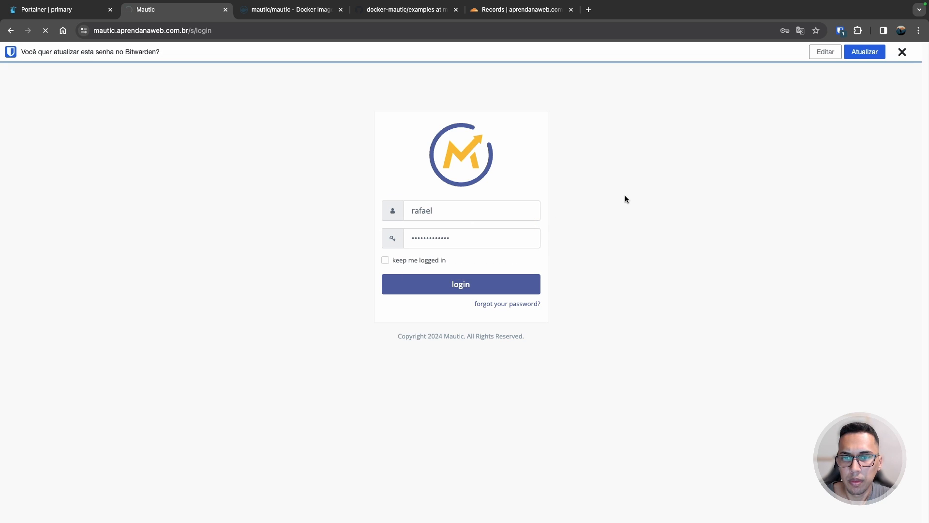
{"action": "left_click", "coordinate": [902, 53]}
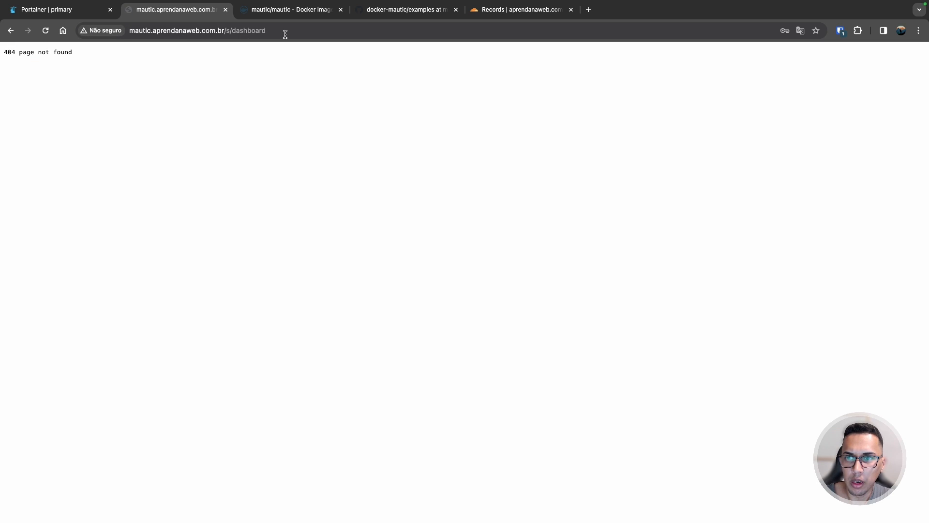
{"action": "left_click", "coordinate": [46, 33]}
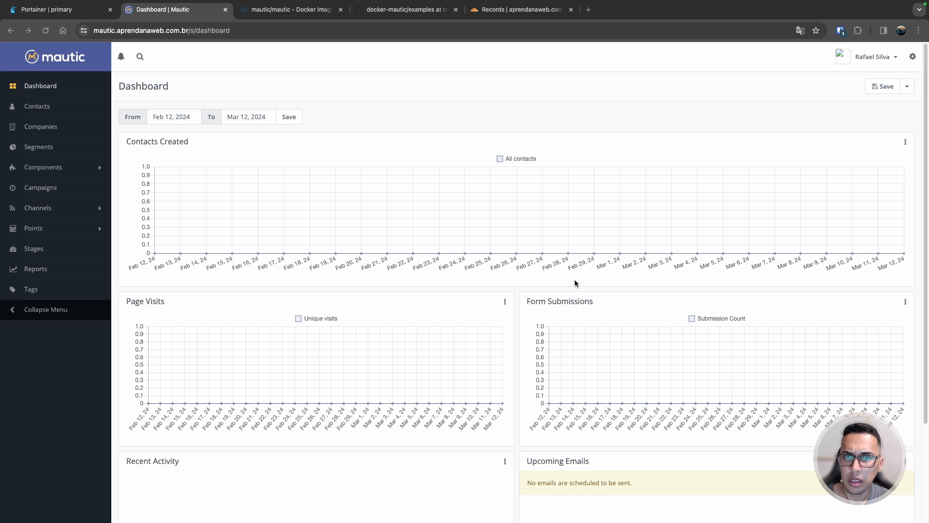
Reload the dashboard and look through the Contacts page, the Companies page and the account options.
{"action": "left_click", "coordinate": [45, 31]}
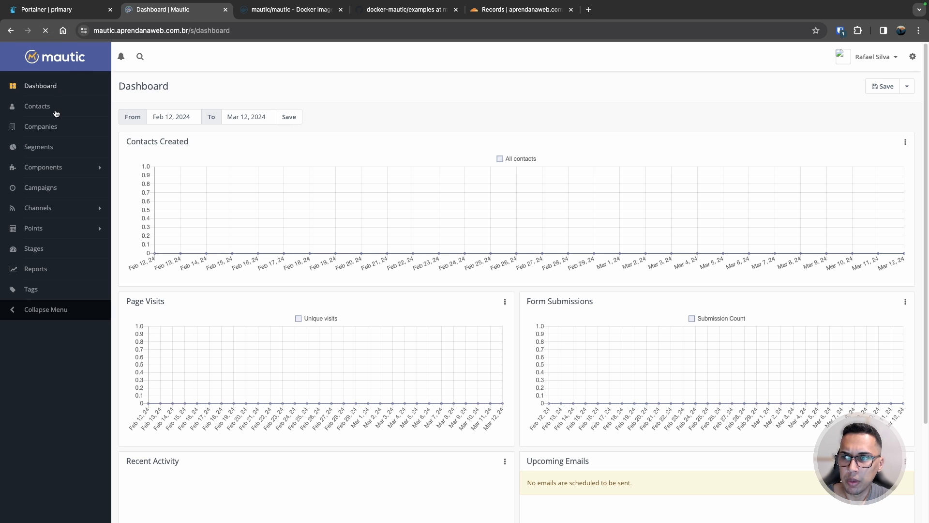
{"action": "left_click", "coordinate": [46, 107]}
{"action": "left_click", "coordinate": [51, 130]}
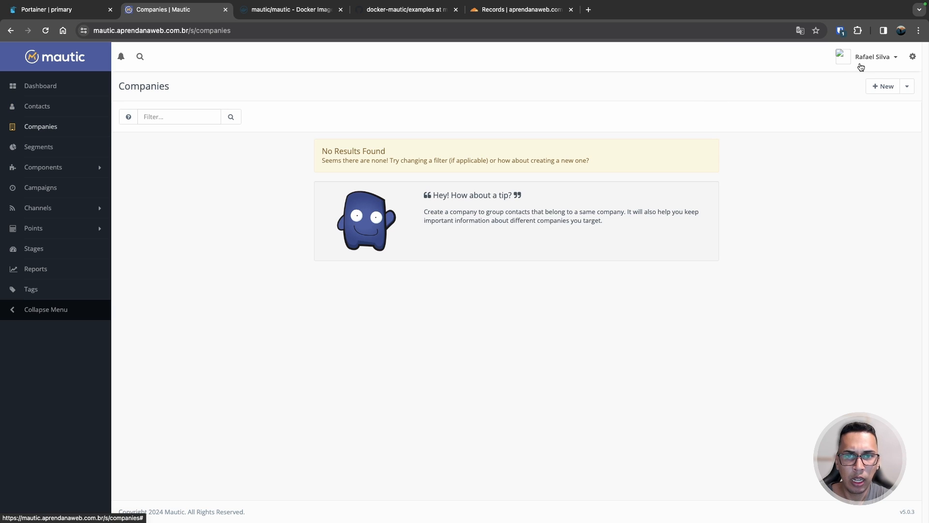
{"action": "left_click", "coordinate": [866, 58]}
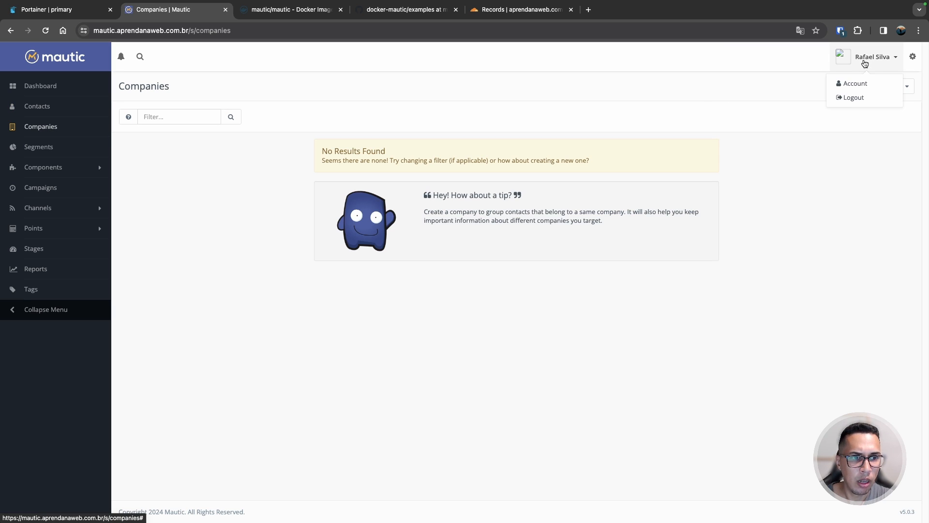
Check the mautic stack's services in Portainer, return to Mautic, and reload its dashboard.
{"action": "left_click", "coordinate": [48, 10]}
{"action": "left_click", "coordinate": [47, 30]}
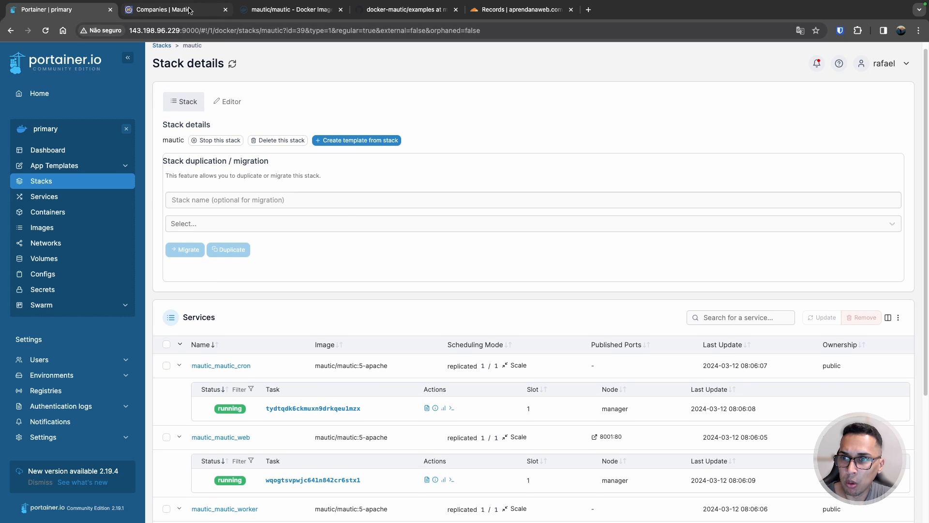
{"action": "left_click", "coordinate": [163, 9]}
{"action": "left_click", "coordinate": [45, 31]}
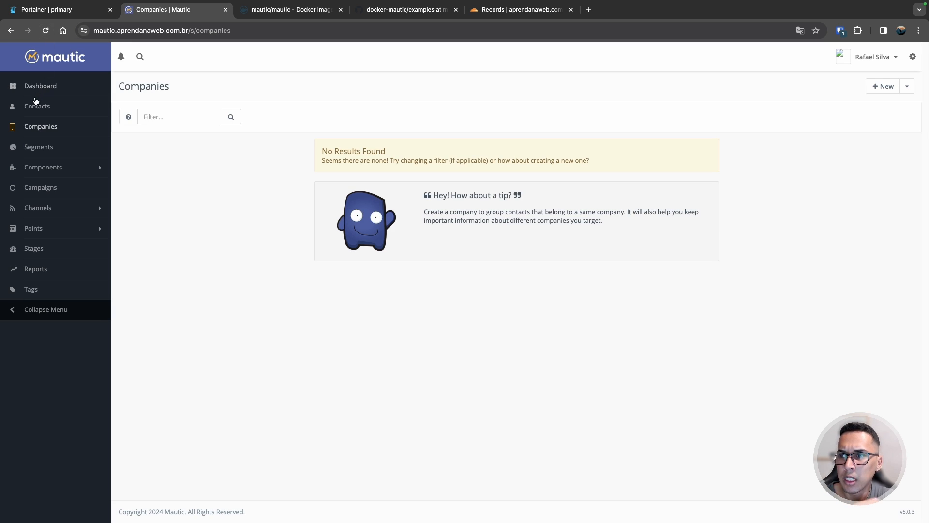
{"action": "left_click", "coordinate": [40, 86]}
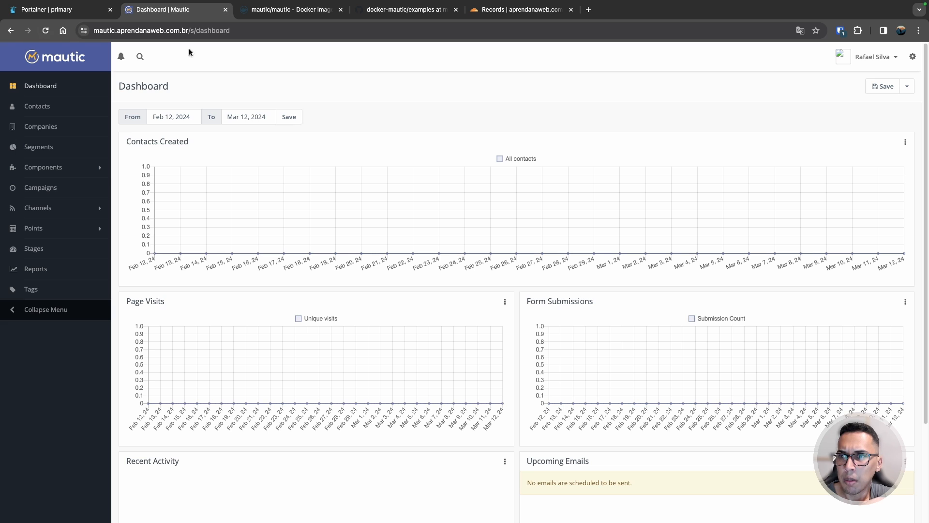
{"action": "left_click", "coordinate": [219, 32]}
{"action": "key", "text": "Return"}
{"action": "left_click", "coordinate": [218, 32]}
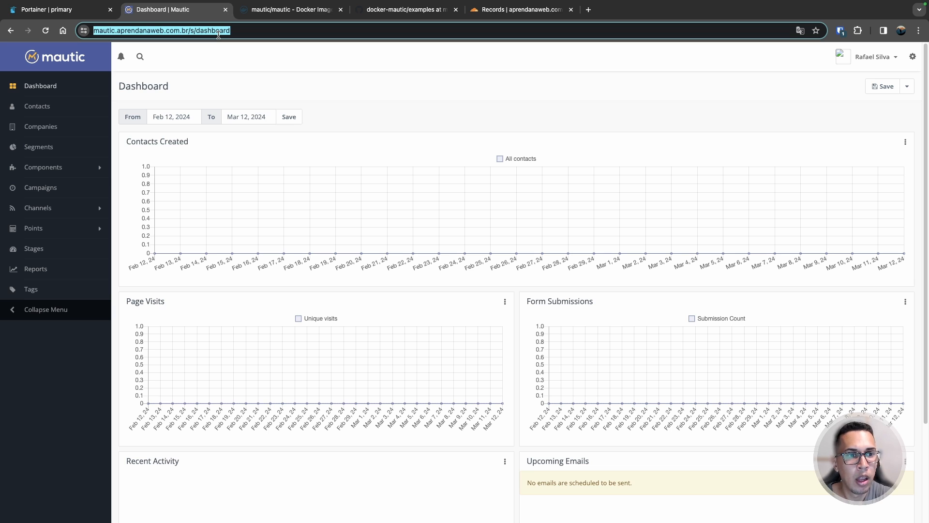
Log out of Mautic, log back in with the admin username and password, and dismiss Bitwarden's password update offer.
{"action": "left_click", "coordinate": [873, 57]}
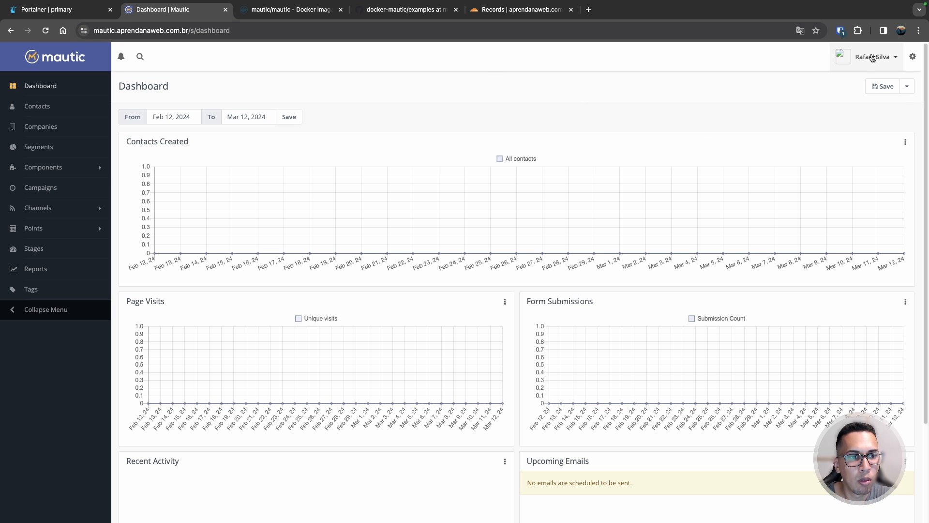
{"action": "left_click", "coordinate": [852, 98]}
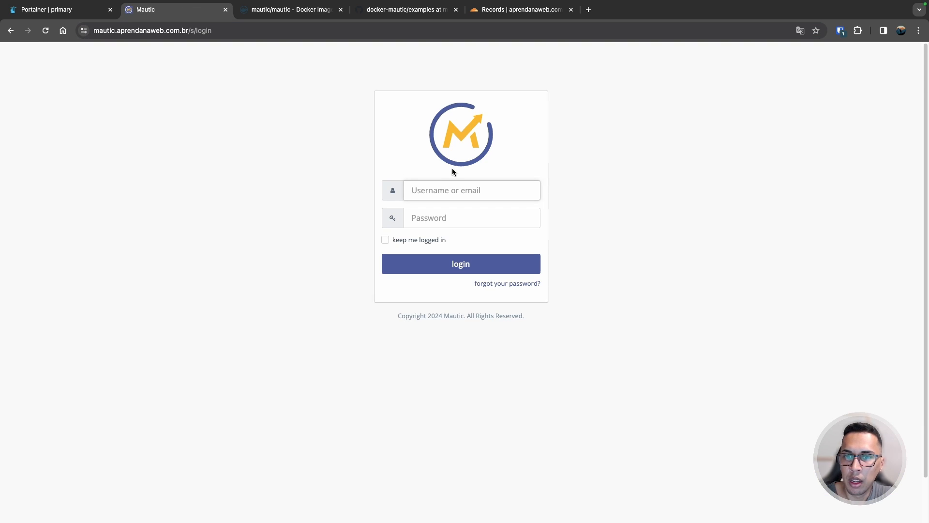
{"action": "type", "text": "raf"}
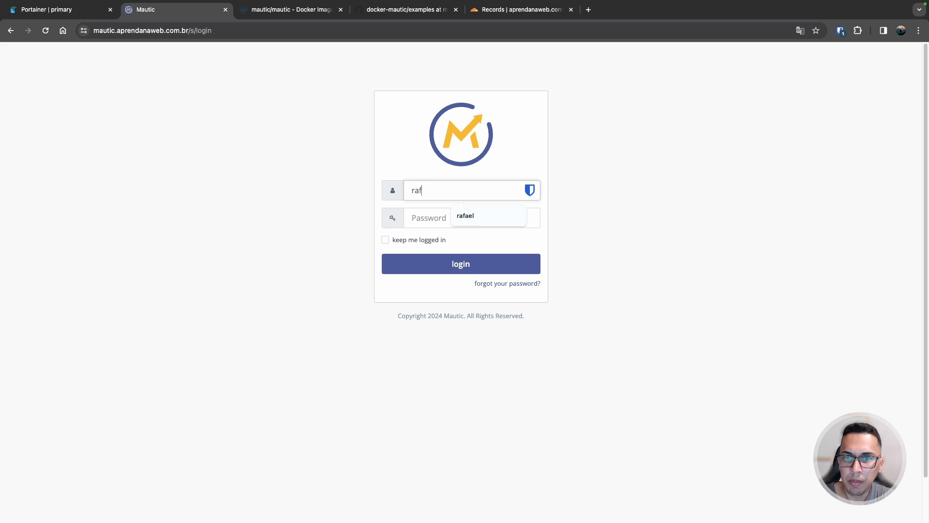
{"action": "type", "text": "ael"}
{"action": "key", "text": "Tab"}
{"action": "type", "text": "•••"}
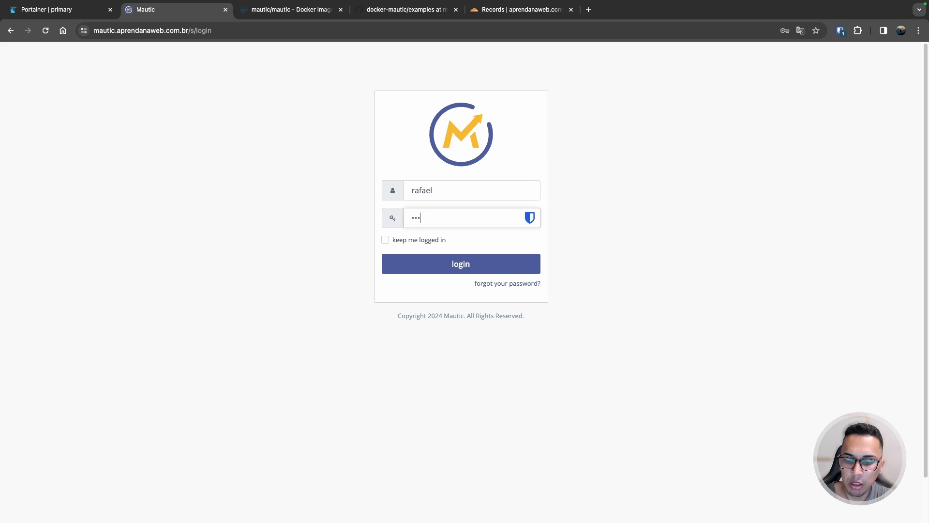
{"action": "type", "text": "••••••••"}
{"action": "key", "text": "Return"}
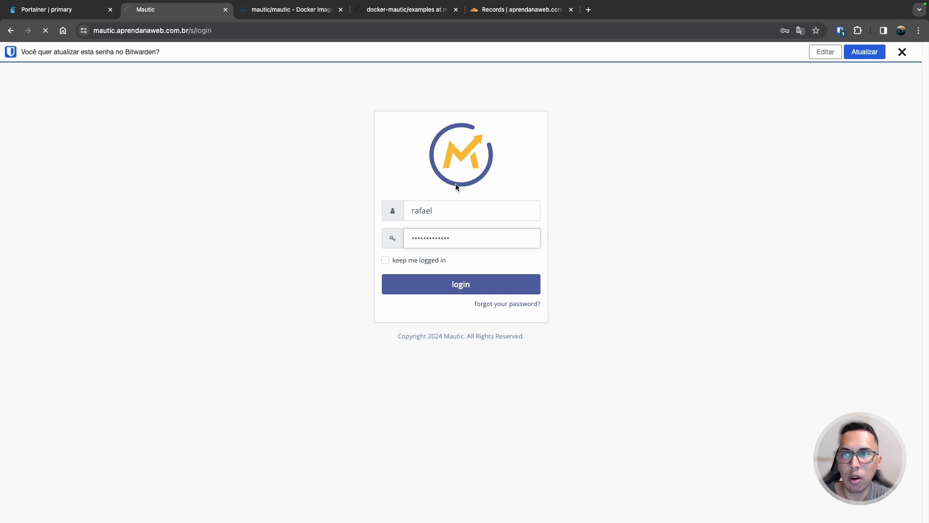
{"action": "left_click", "coordinate": [902, 52]}
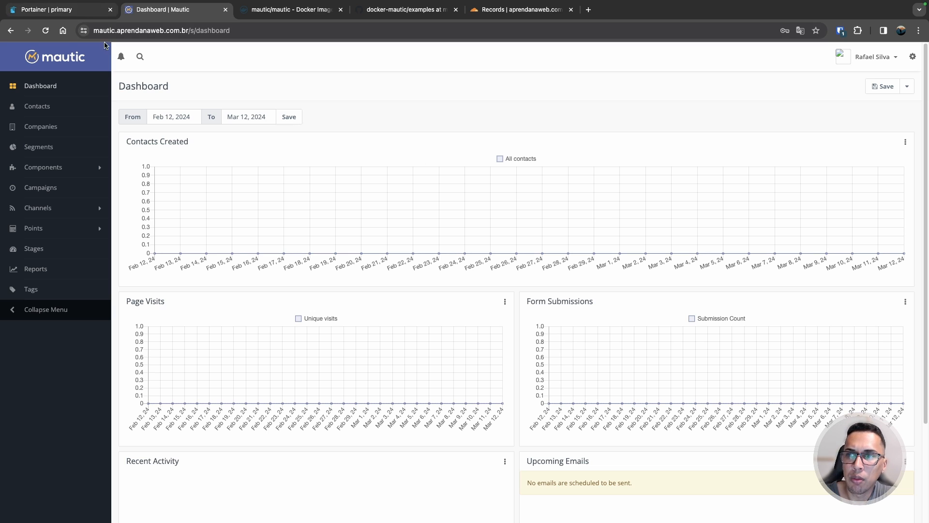
{"action": "left_click", "coordinate": [50, 31]}
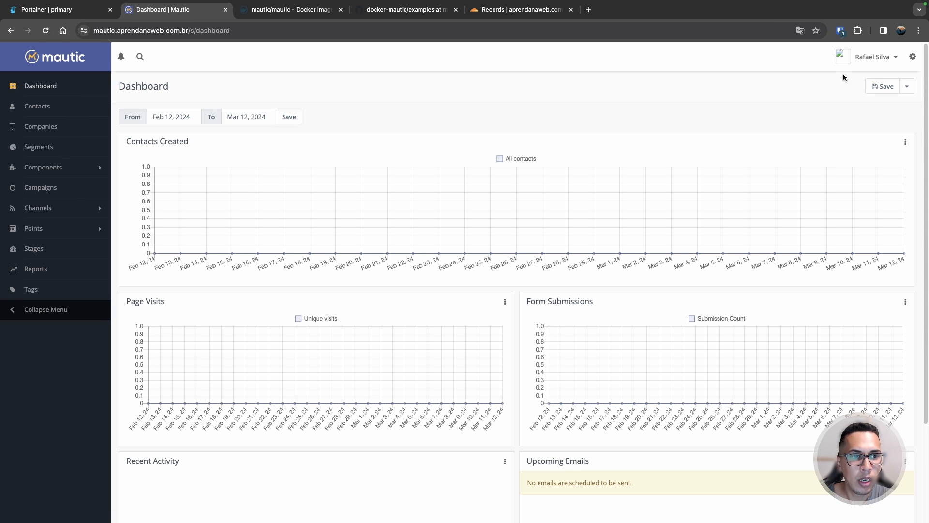
Set the default timezone to America / Sao Paulo in Mautic's system settings.
{"action": "left_click", "coordinate": [913, 57]}
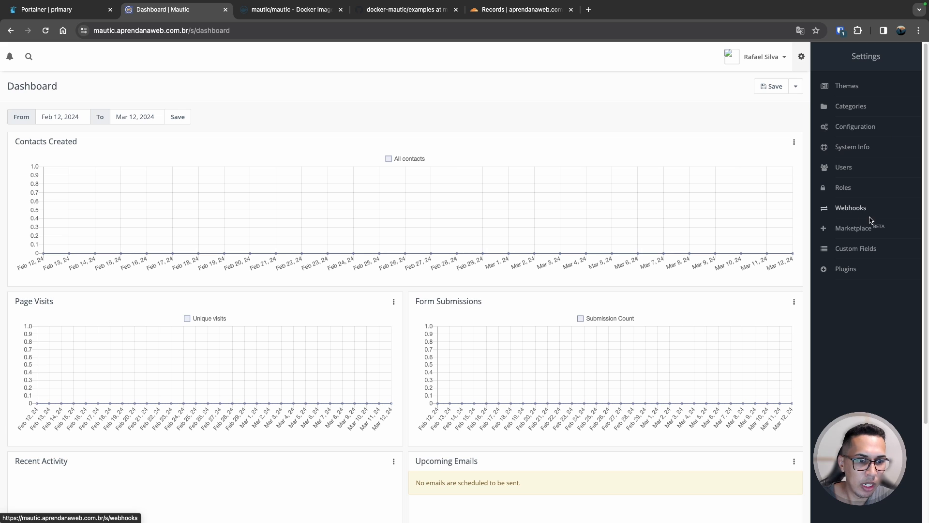
{"action": "left_click", "coordinate": [861, 129]}
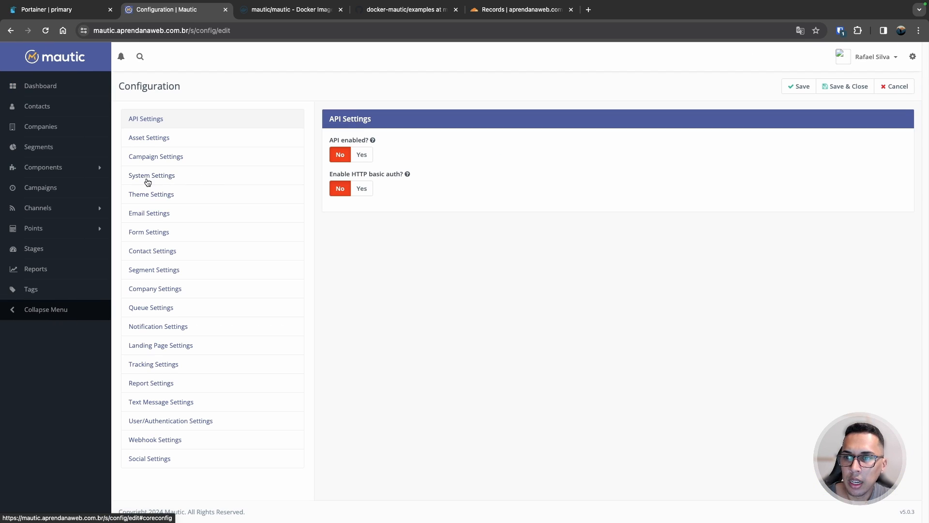
{"action": "left_click", "coordinate": [154, 180]}
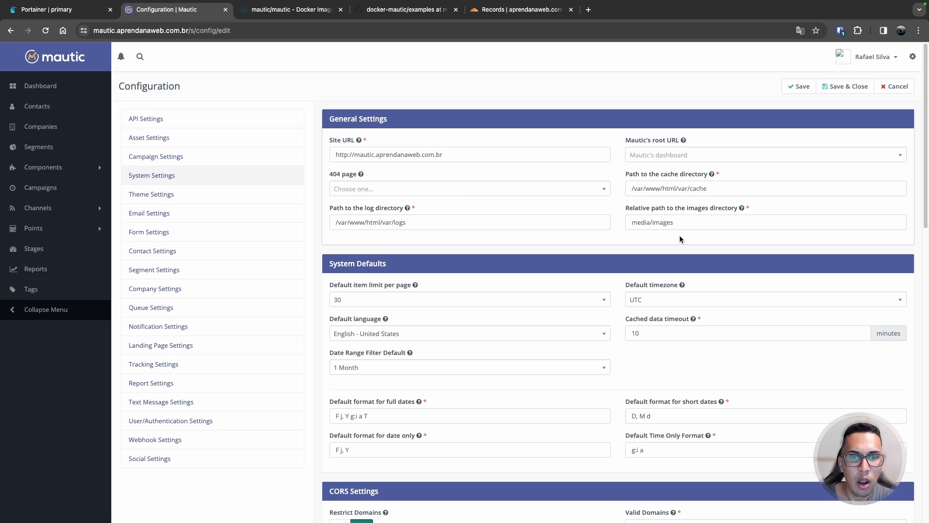
{"action": "scroll", "coordinate": [648, 259], "scroll_direction": "down", "scroll_amount": 1}
{"action": "scroll", "coordinate": [648, 258], "scroll_direction": "down", "scroll_amount": 2}
{"action": "left_click", "coordinate": [666, 214]}
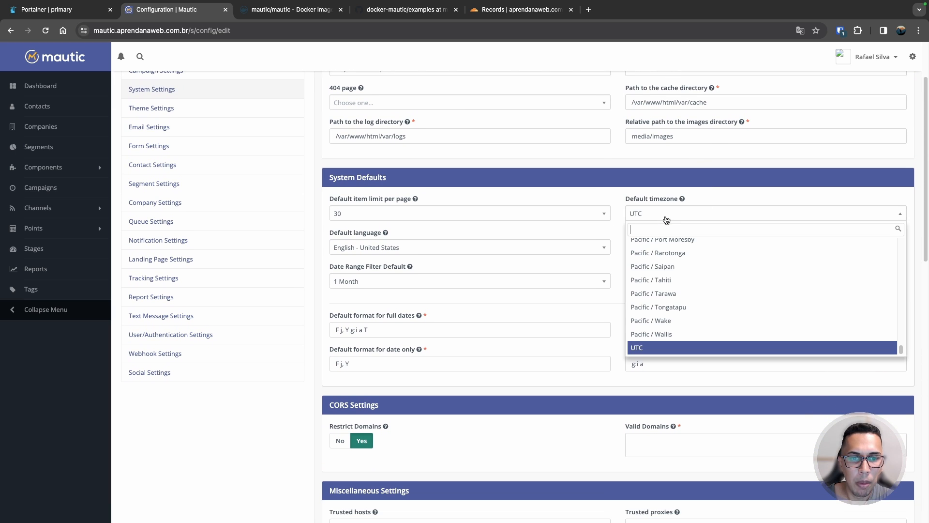
{"action": "type", "text": "americ"}
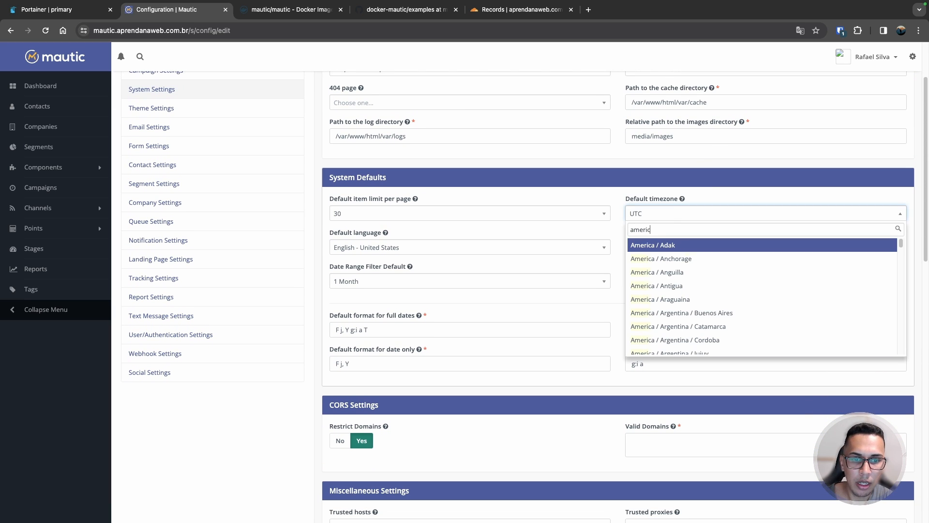
{"action": "type", "text": "a /s"}
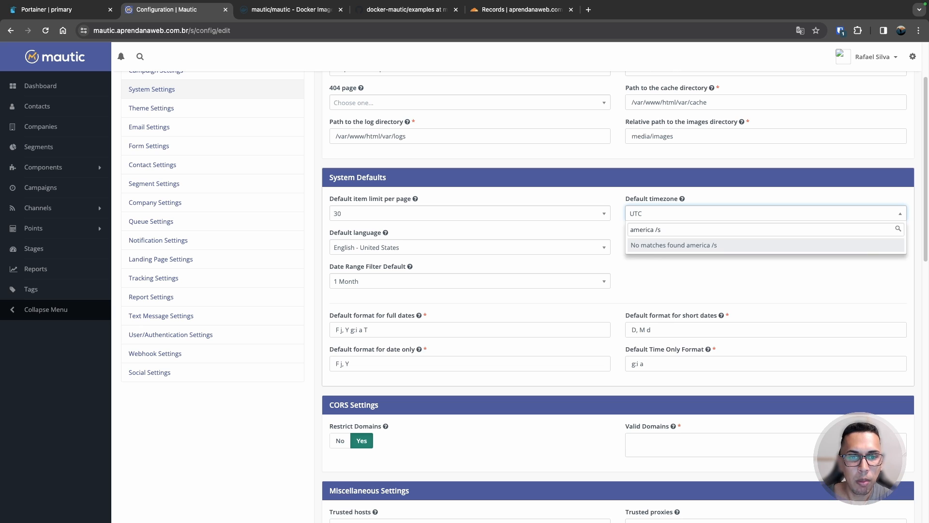
{"action": "key", "text": "BackSpace"}
{"action": "type", "text": "sa"}
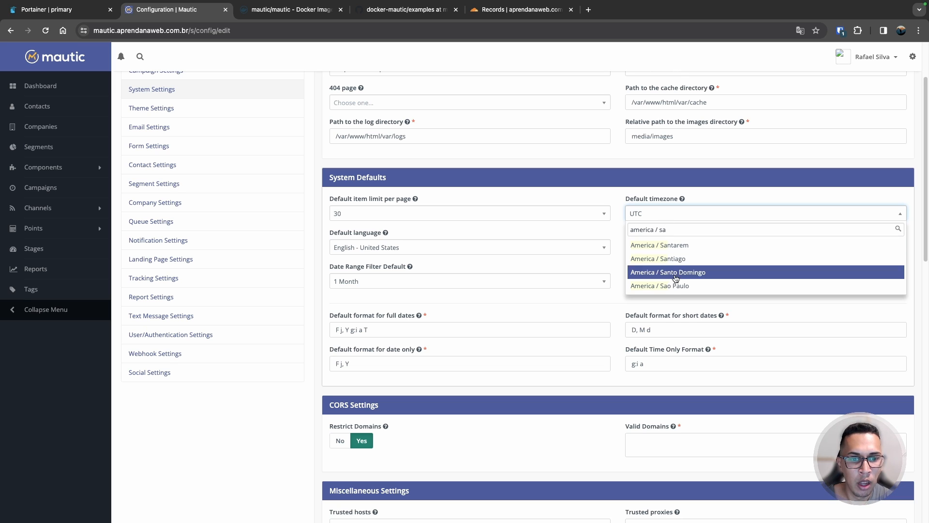
{"action": "left_click", "coordinate": [673, 285]}
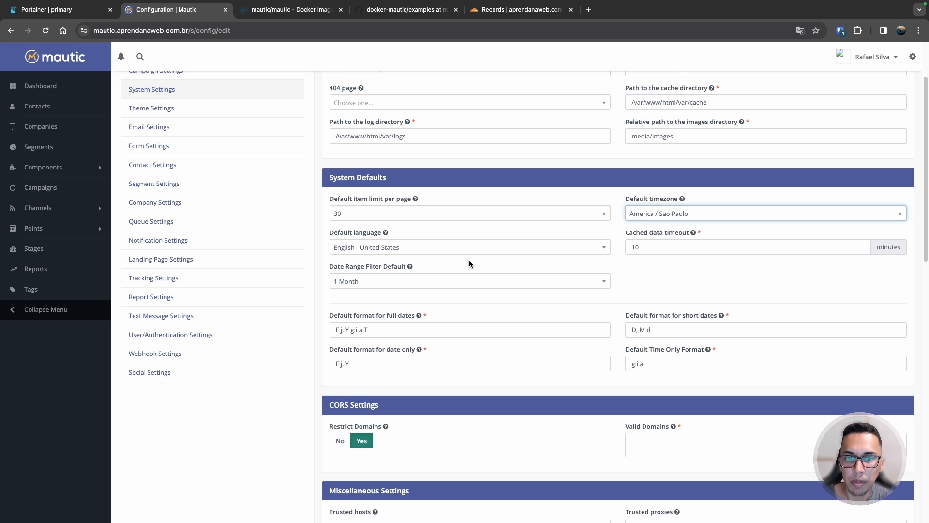
Set the default language to Portuguese (Brazil), and save and close the configuration.
{"action": "left_click", "coordinate": [472, 248]}
{"action": "type", "text": "portu"}
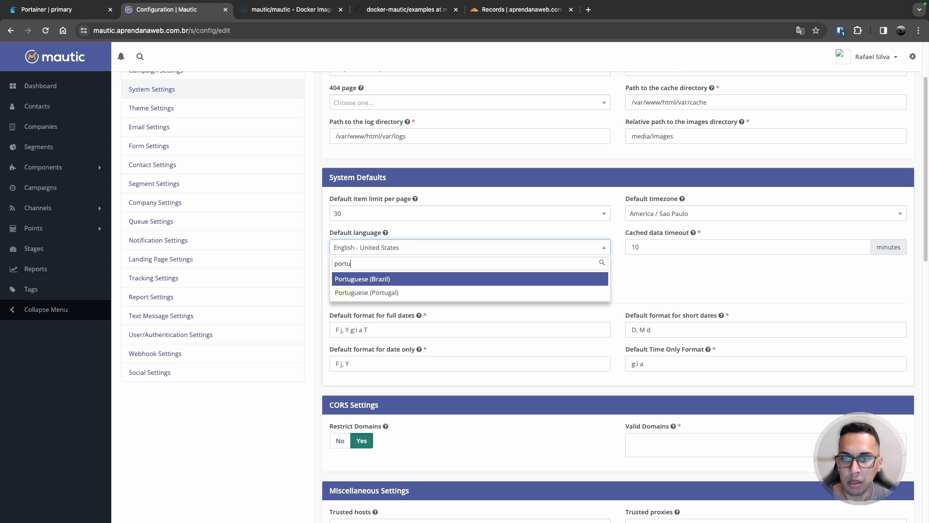
{"action": "left_click", "coordinate": [446, 279]}
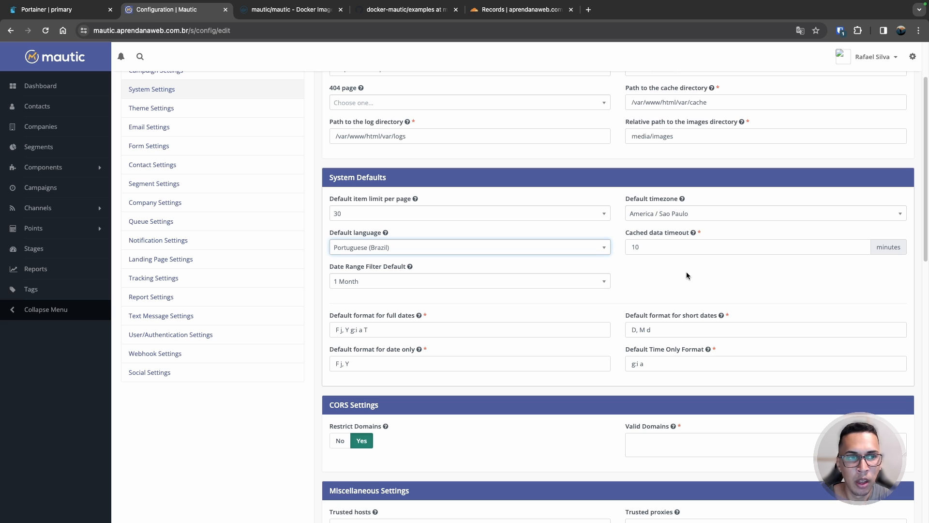
{"action": "scroll", "coordinate": [770, 184], "scroll_direction": "up", "scroll_amount": 2}
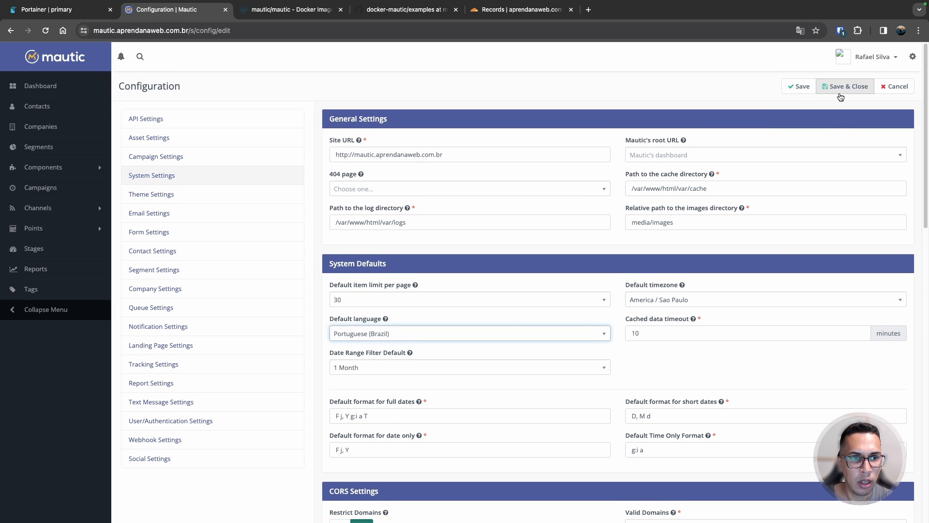
{"action": "left_click", "coordinate": [846, 84]}
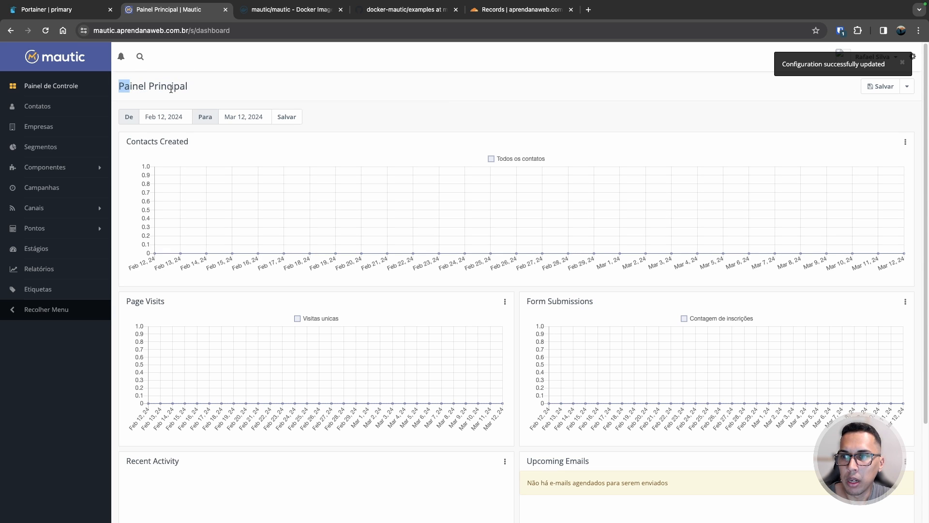
Create a contact segment named aprendanaweb, and save and close it.
{"action": "left_click", "coordinate": [57, 111]}
{"action": "left_click", "coordinate": [56, 148]}
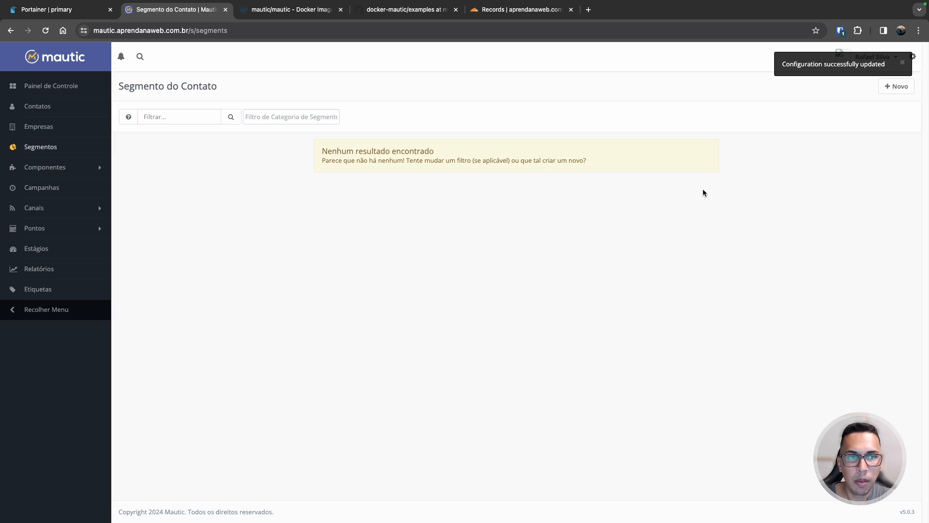
{"action": "left_click", "coordinate": [896, 87]}
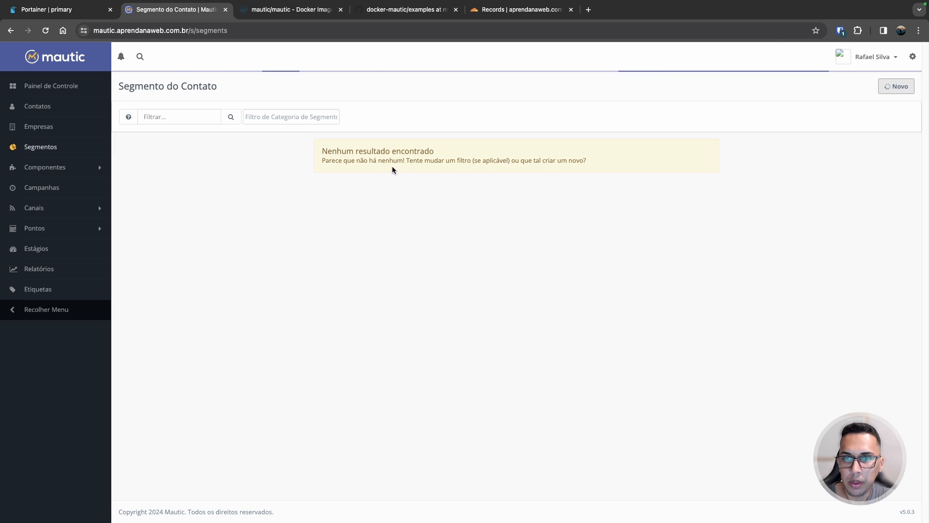
{"action": "left_click", "coordinate": [355, 149]}
{"action": "left_click", "coordinate": [196, 172]}
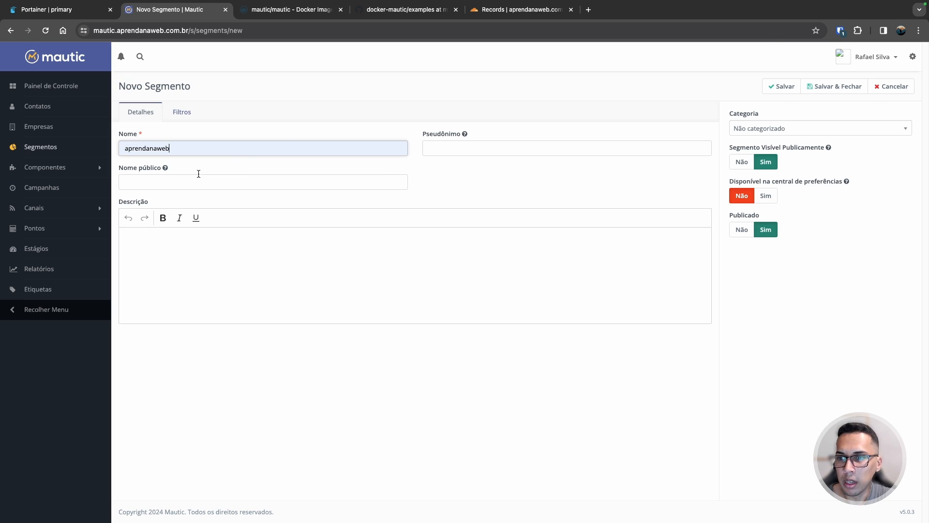
{"action": "left_click", "coordinate": [829, 91]}
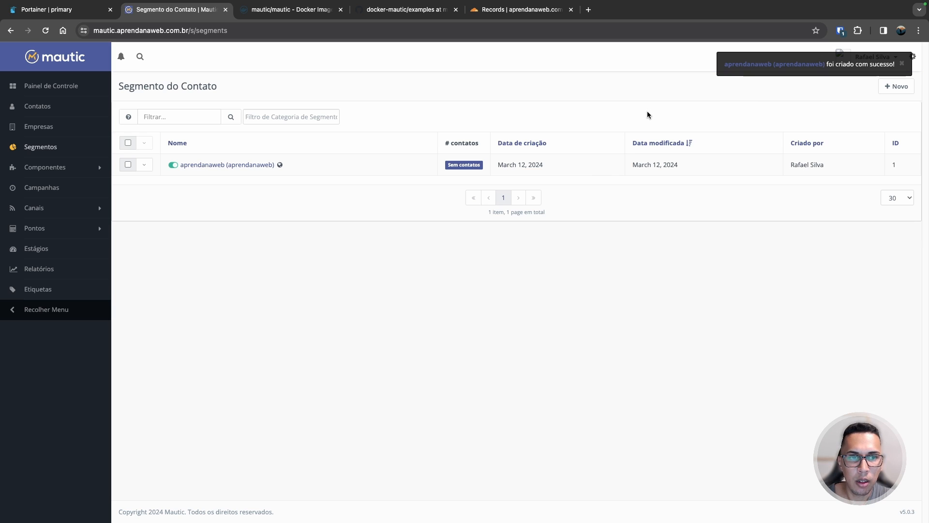
Open the aprendanaweb segment, and switch to Portainer to reload the mautic stack's details.
{"action": "left_click", "coordinate": [229, 169]}
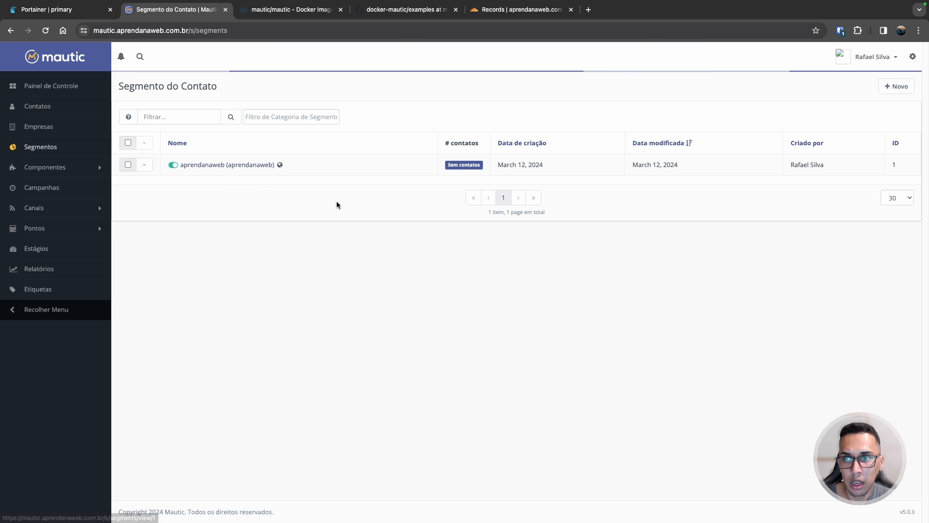
{"action": "left_click", "coordinate": [47, 9]}
{"action": "left_click", "coordinate": [46, 32]}
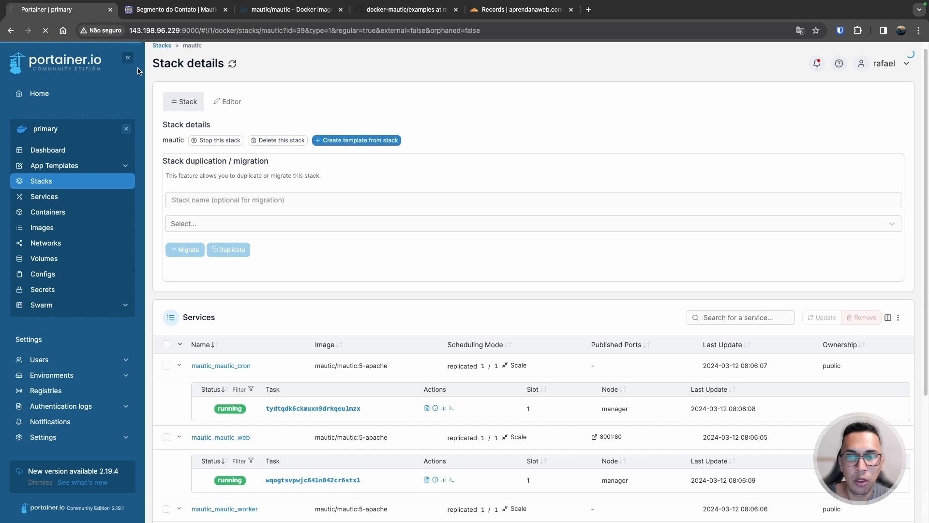
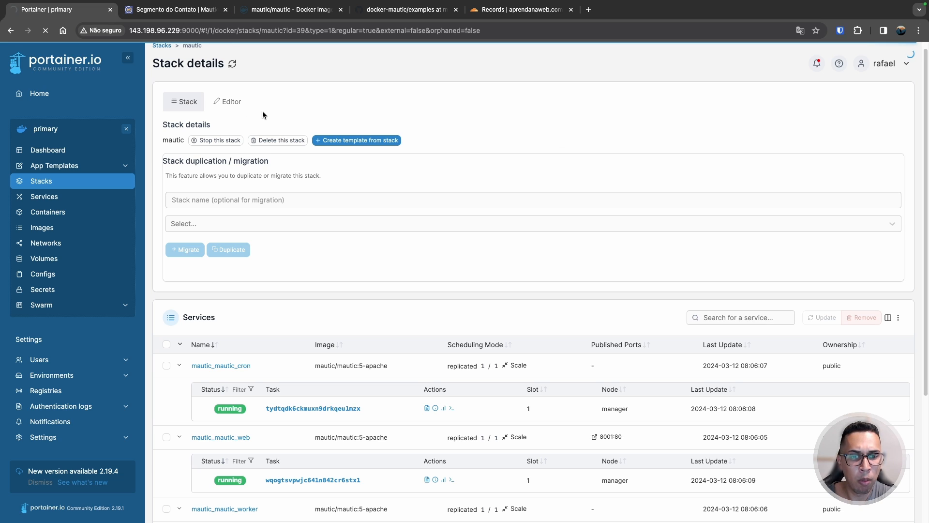
Check the Mautic segments page, and switch to DigitalOcean to power cycle the manager droplet.
{"action": "left_click", "coordinate": [172, 9]}
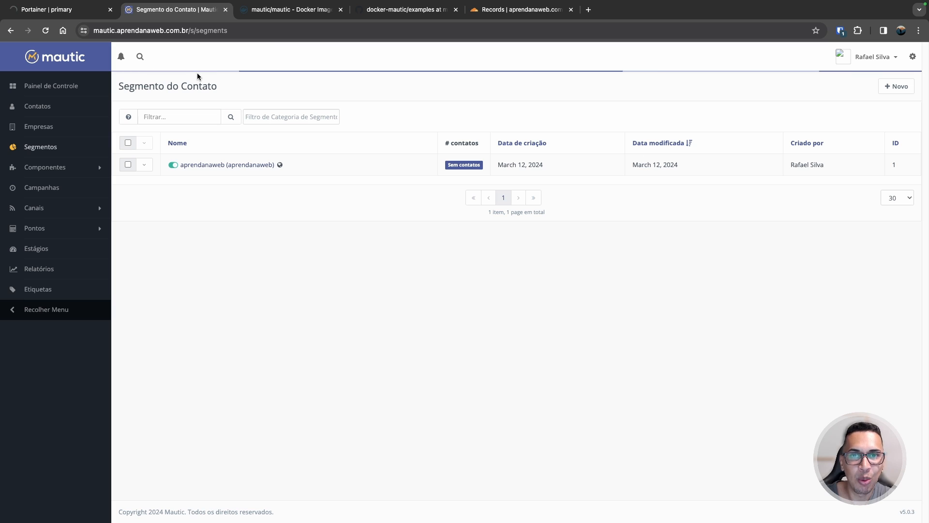
{"action": "left_click", "coordinate": [74, 11]}
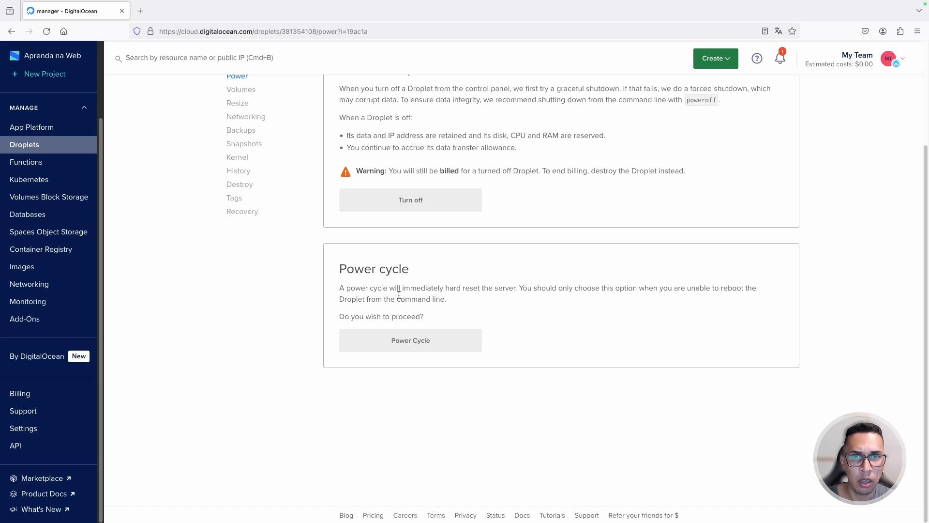
{"action": "left_click", "coordinate": [420, 345]}
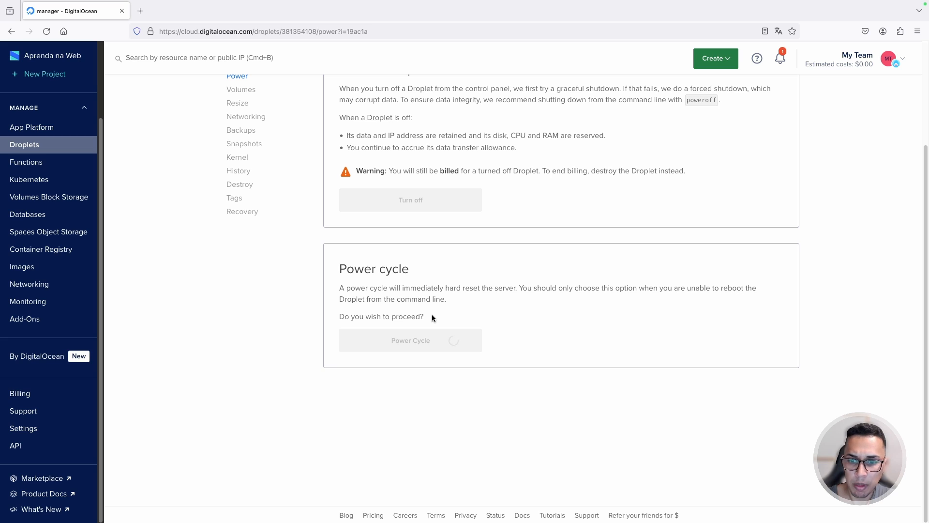
Return to the browser with Portainer, and reload its page until the login form loads.
{"action": "key", "text": "ctrl+Right"}
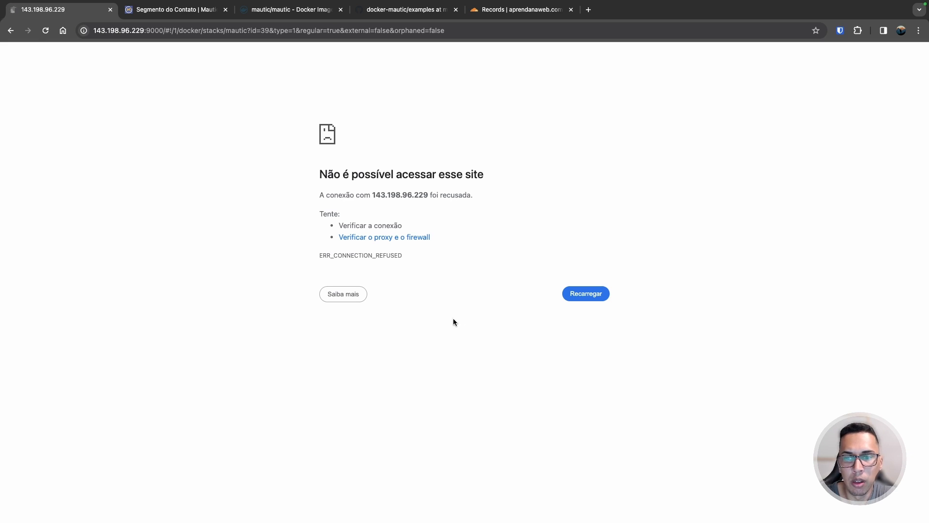
{"action": "left_click", "coordinate": [596, 297]}
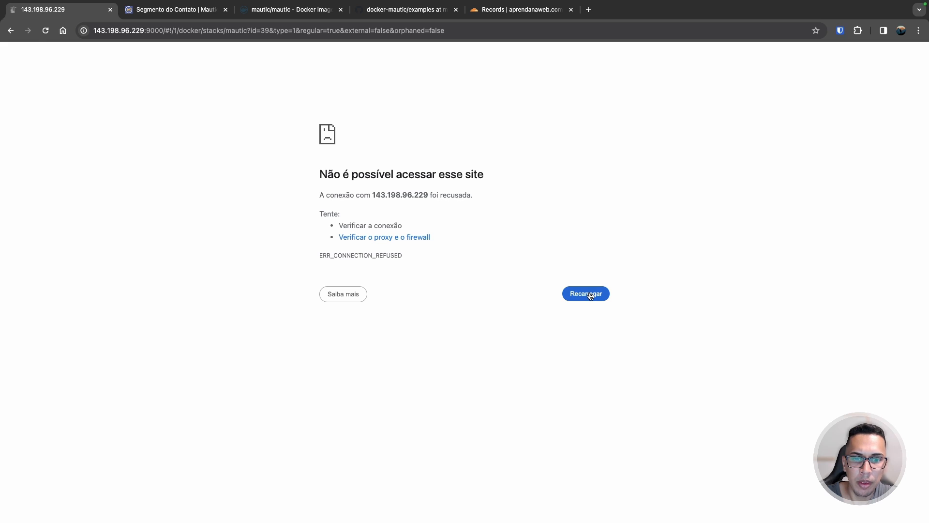
{"action": "left_click", "coordinate": [595, 295]}
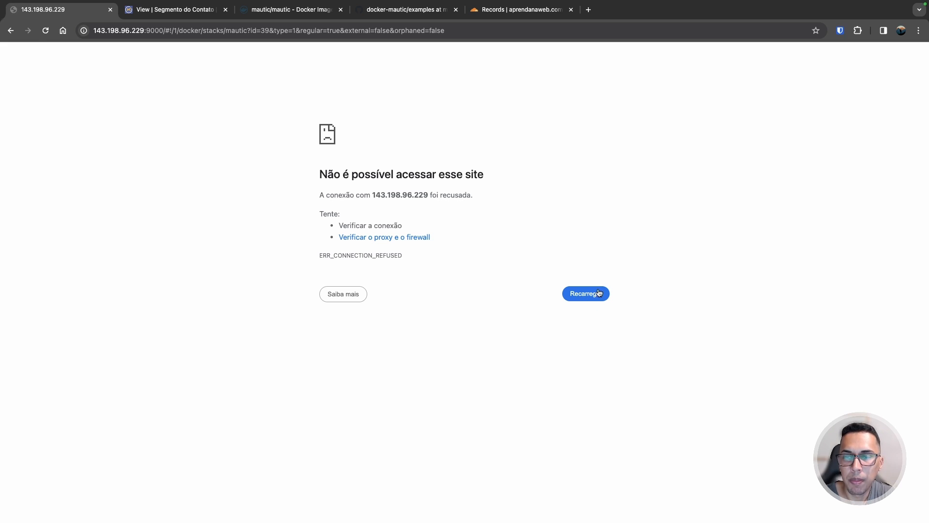
{"action": "left_click", "coordinate": [599, 296]}
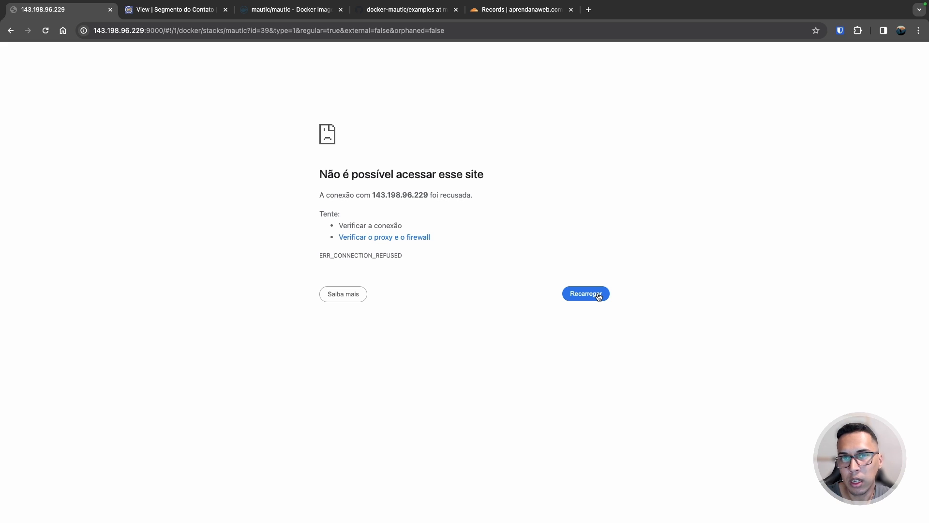
{"action": "left_click", "coordinate": [599, 296]}
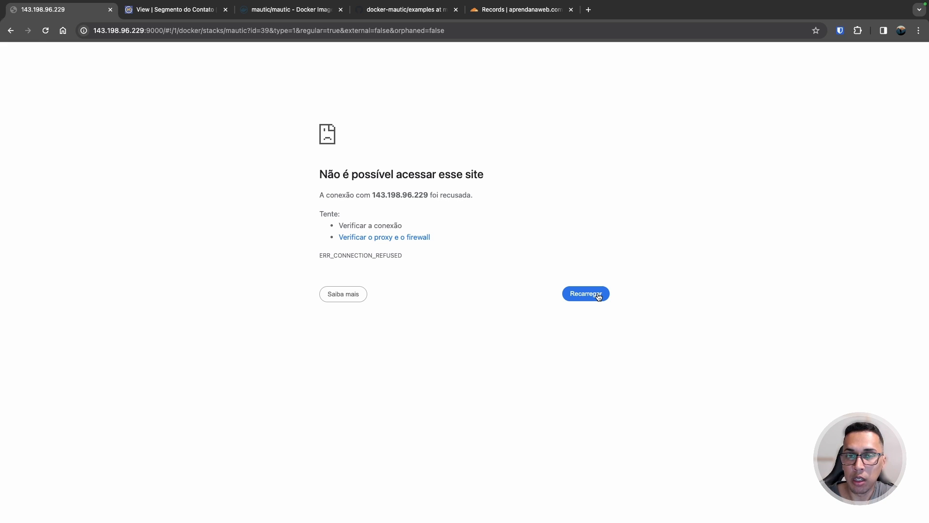
{"action": "left_click", "coordinate": [599, 296]}
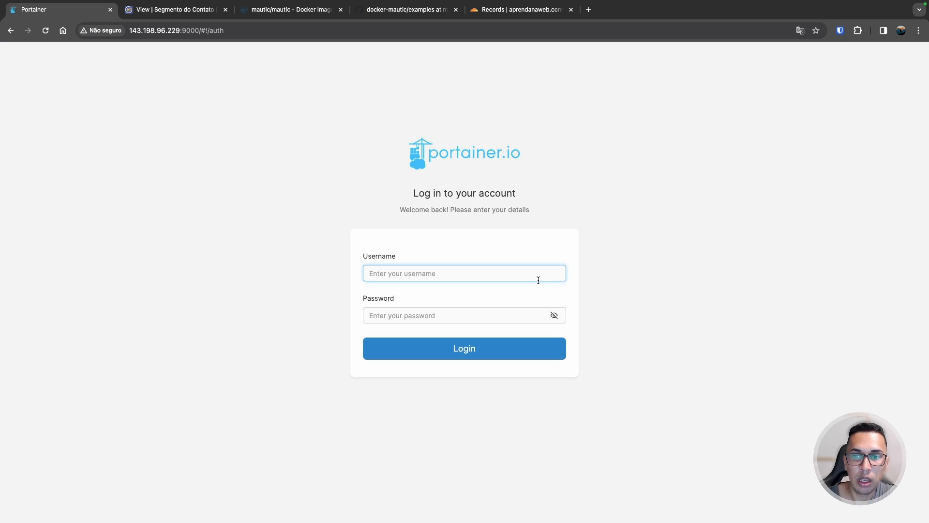
Log in to Portainer by entering the account username and pasting the account password.
{"action": "type", "text": "rafael"}
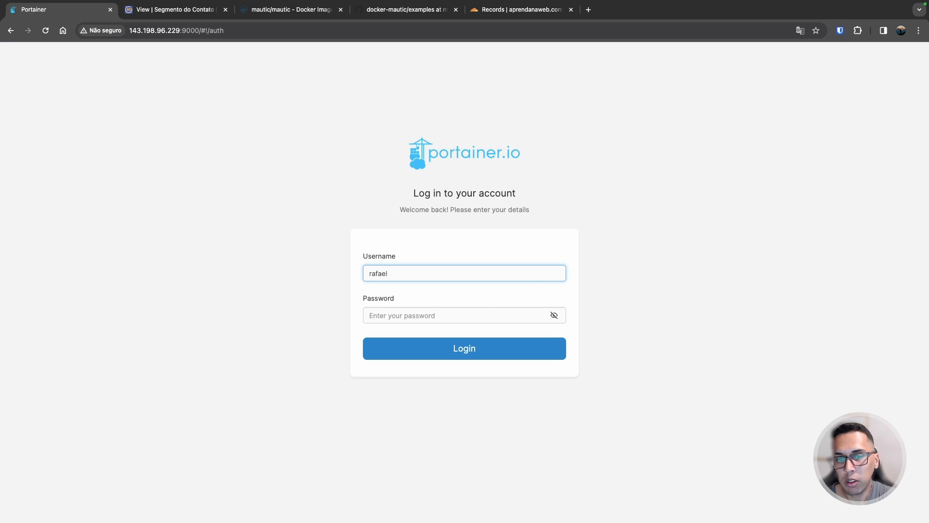
{"action": "left_click", "coordinate": [485, 312]}
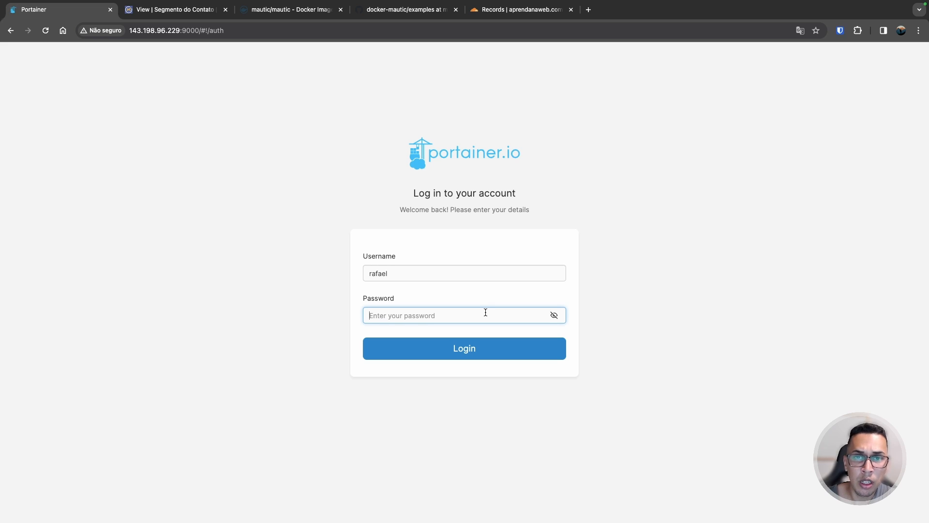
{"action": "key", "text": "super+v"}
{"action": "left_click", "coordinate": [431, 346]}
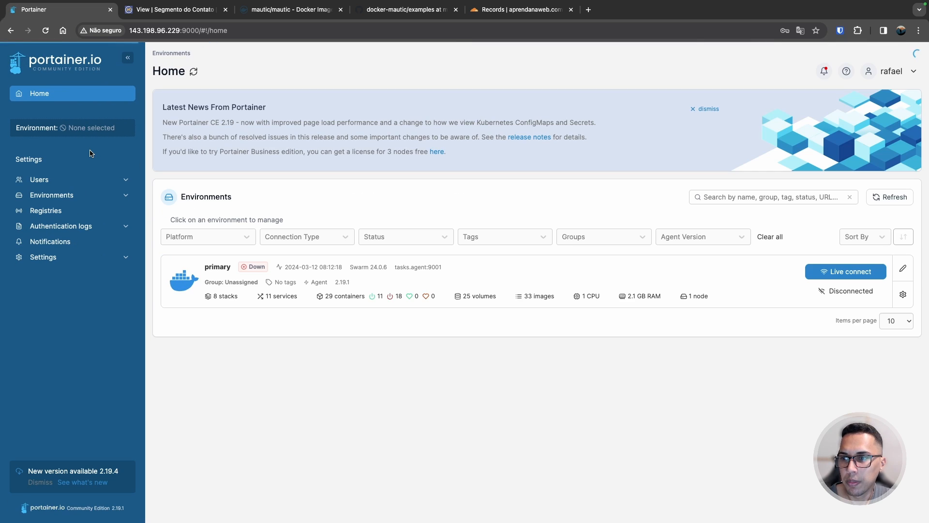
Open the stacks list of the primary environment, and switch to the Mautic page to check it.
{"action": "left_click", "coordinate": [218, 270]}
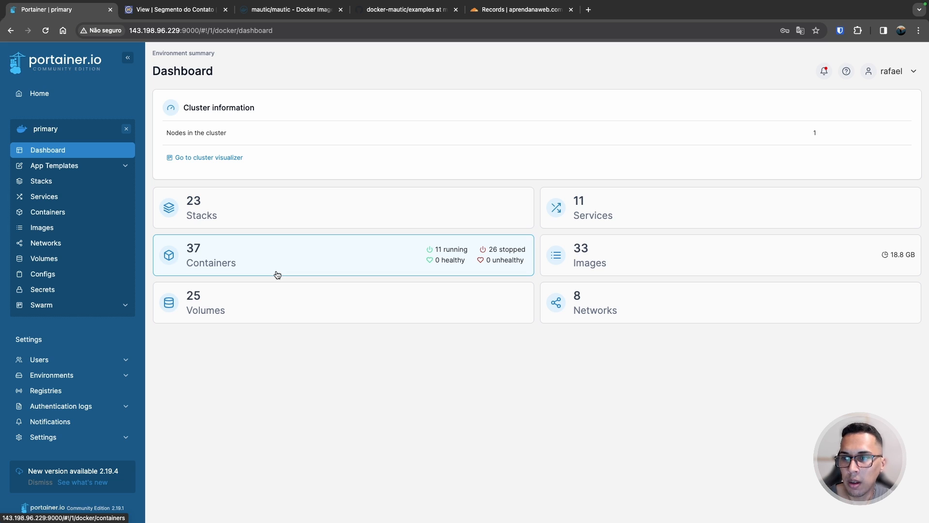
{"action": "left_click", "coordinate": [66, 183]}
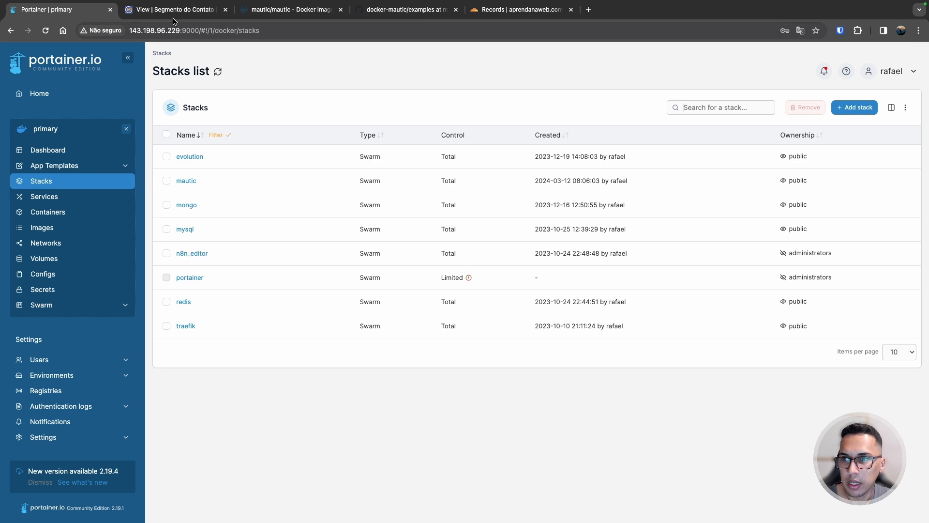
{"action": "left_click", "coordinate": [173, 10]}
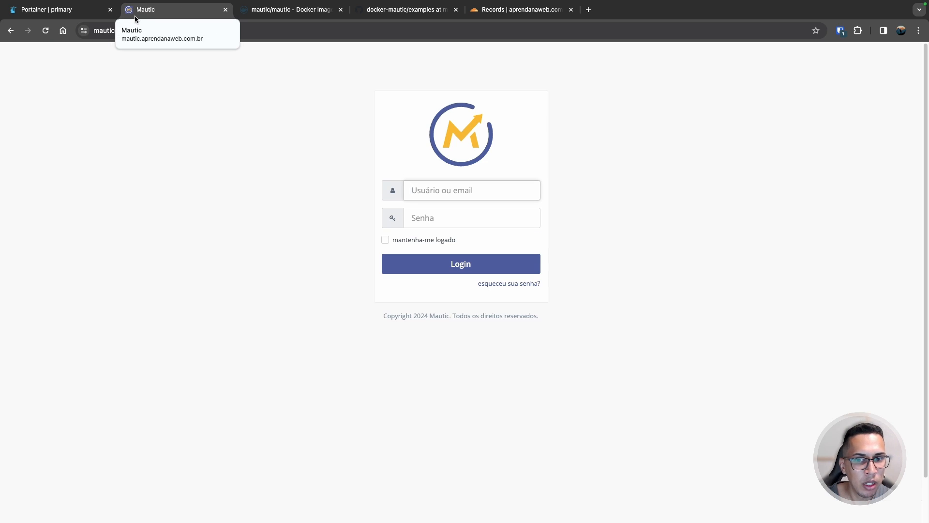
Switch to Portainer, stop the redis stack with confirmation, and return to the stacks list.
{"action": "left_click", "coordinate": [72, 10]}
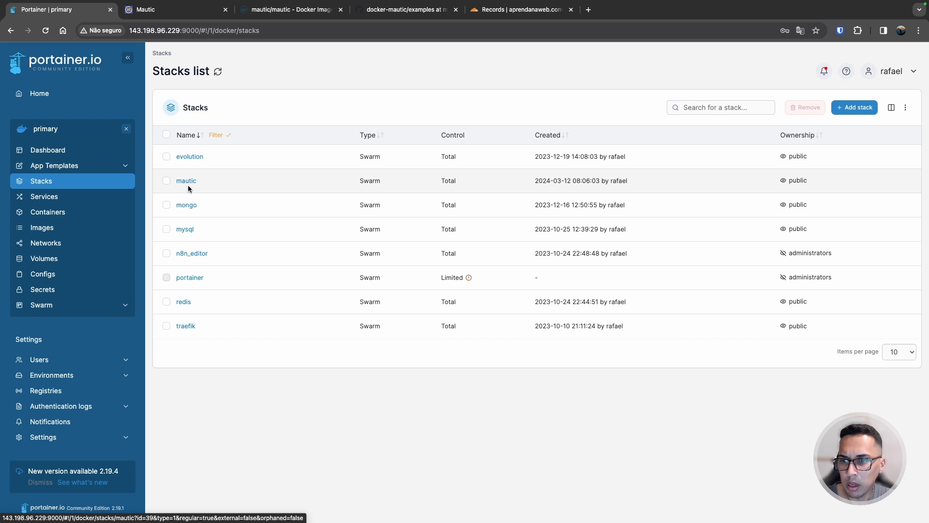
{"action": "left_click", "coordinate": [184, 302]}
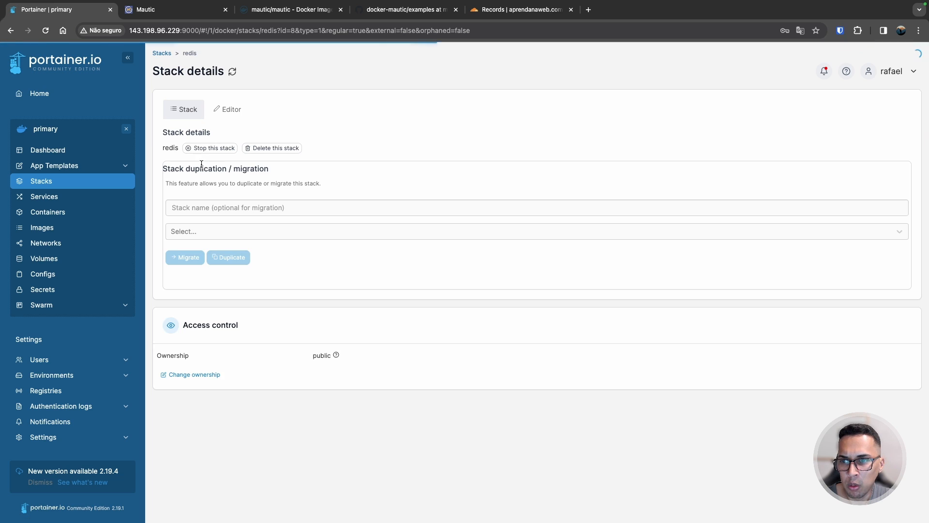
{"action": "left_click", "coordinate": [210, 148]}
{"action": "left_click", "coordinate": [532, 324]}
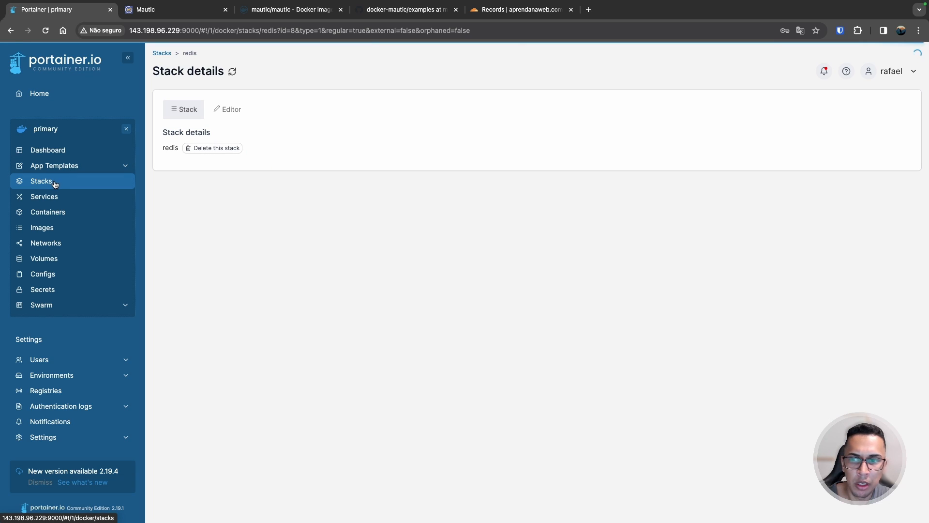
{"action": "left_click", "coordinate": [50, 182]}
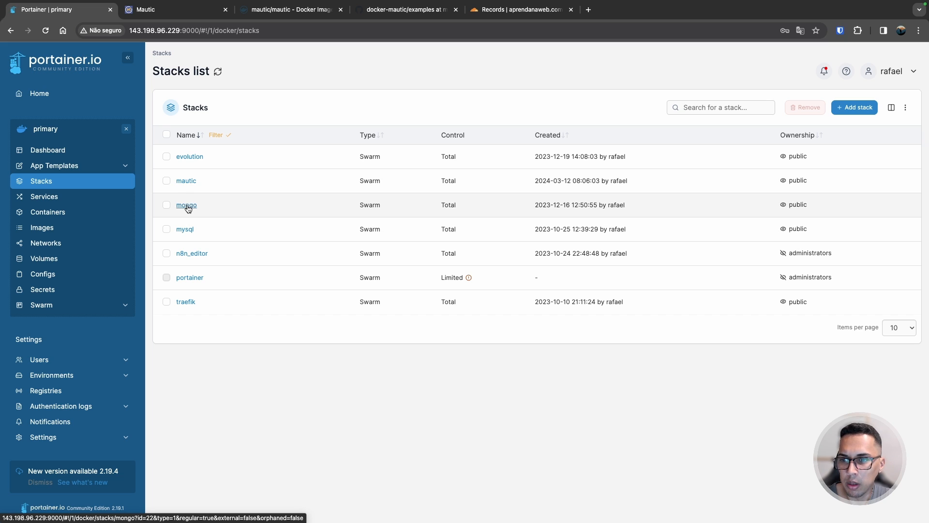
Switch to Mautic and log in with the account username and password, dismissing the offer to update the stored password.
{"action": "left_click", "coordinate": [177, 10]}
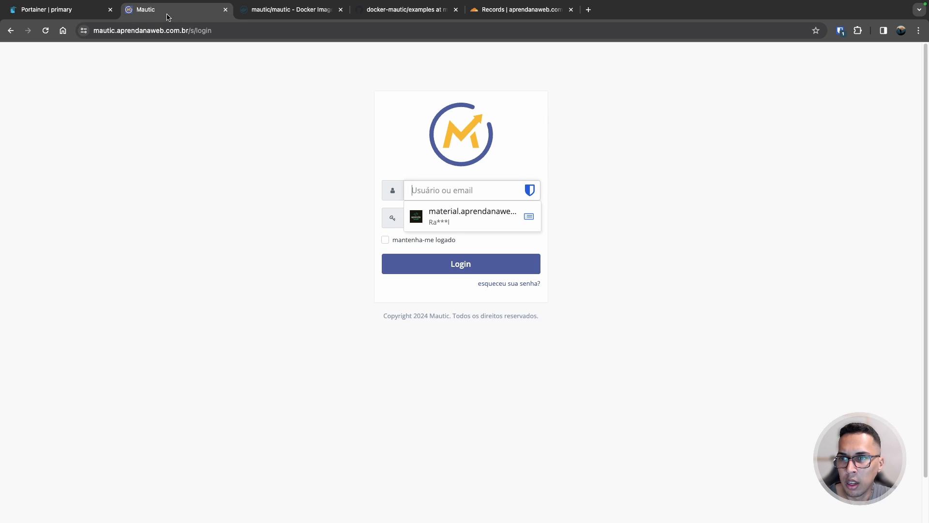
{"action": "type", "text": "rafael"}
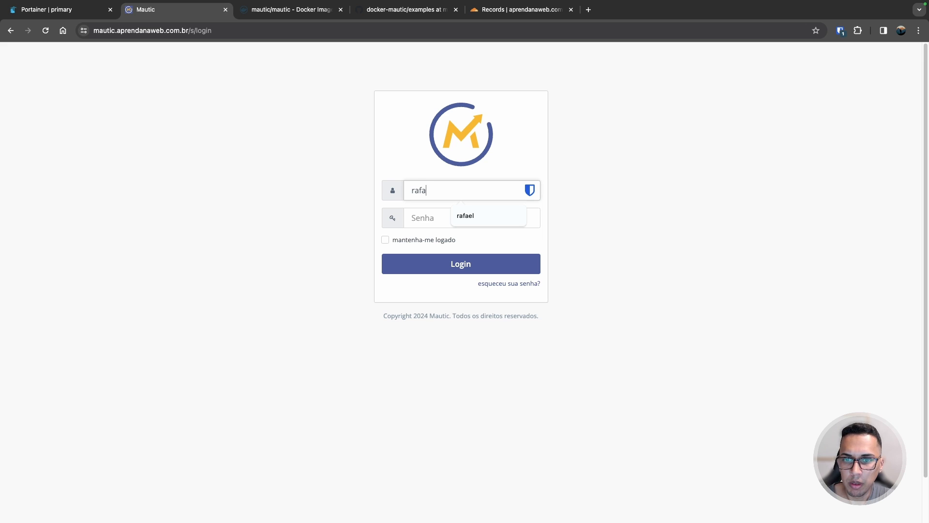
{"action": "key", "text": "Tab"}
{"action": "type", "text": "•"}
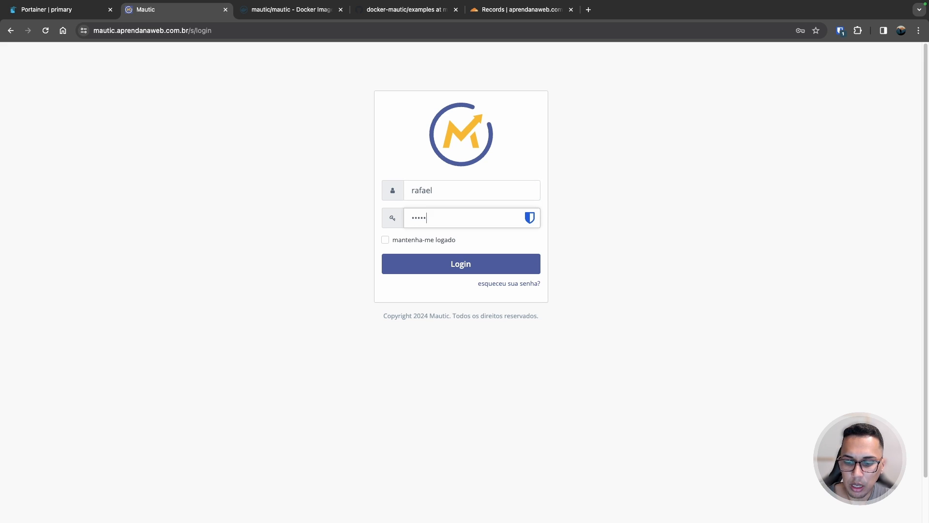
{"action": "key", "text": "Return"}
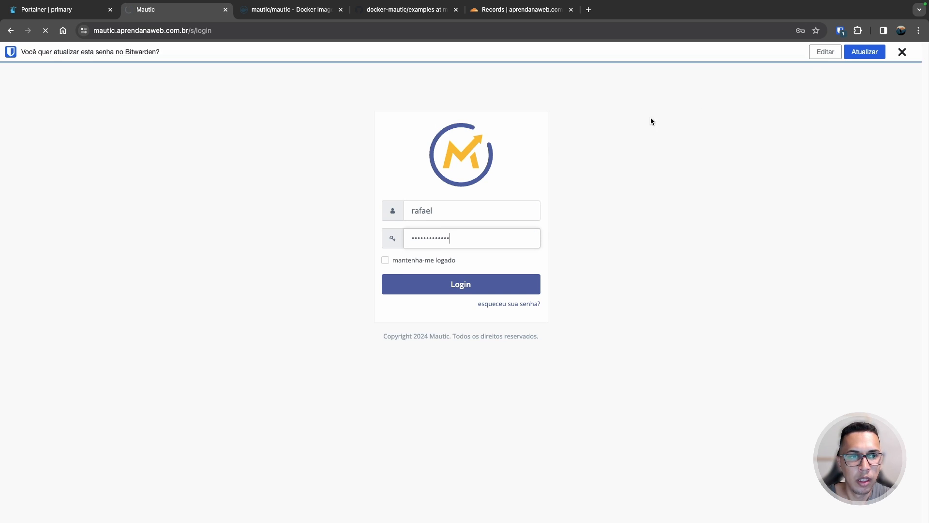
{"action": "left_click", "coordinate": [900, 52]}
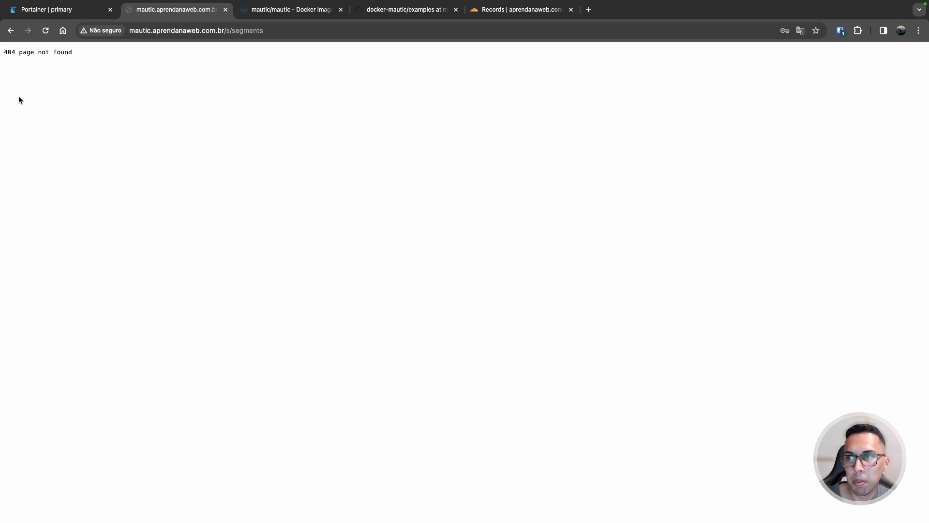
Reload Mautic's segments page until it loads, and open the contacts list.
{"action": "left_click", "coordinate": [45, 30]}
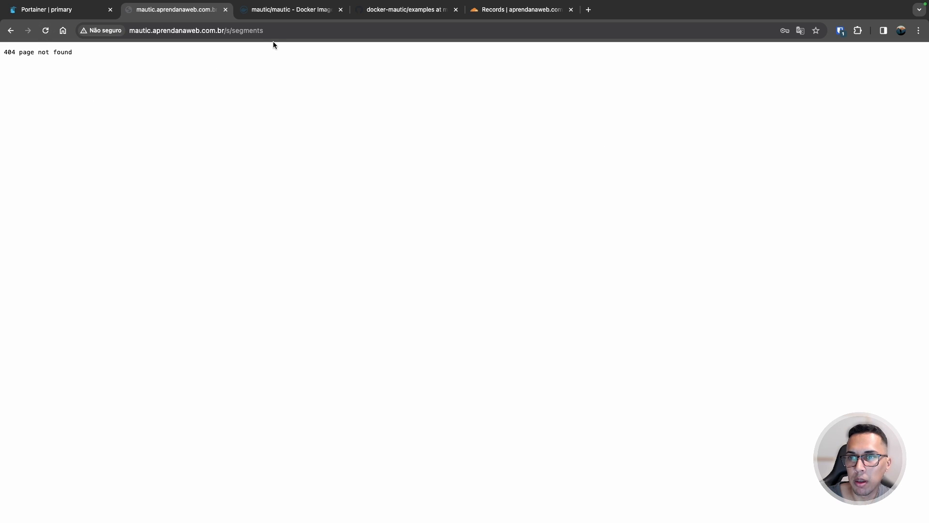
{"action": "left_click", "coordinate": [285, 32]}
{"action": "key", "text": "Return"}
{"action": "left_click", "coordinate": [285, 35]}
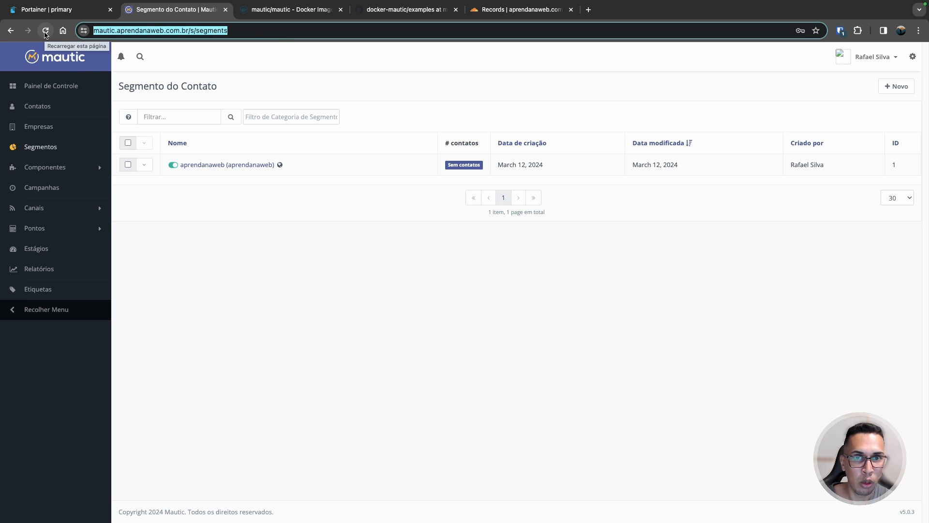
{"action": "left_click", "coordinate": [45, 32]}
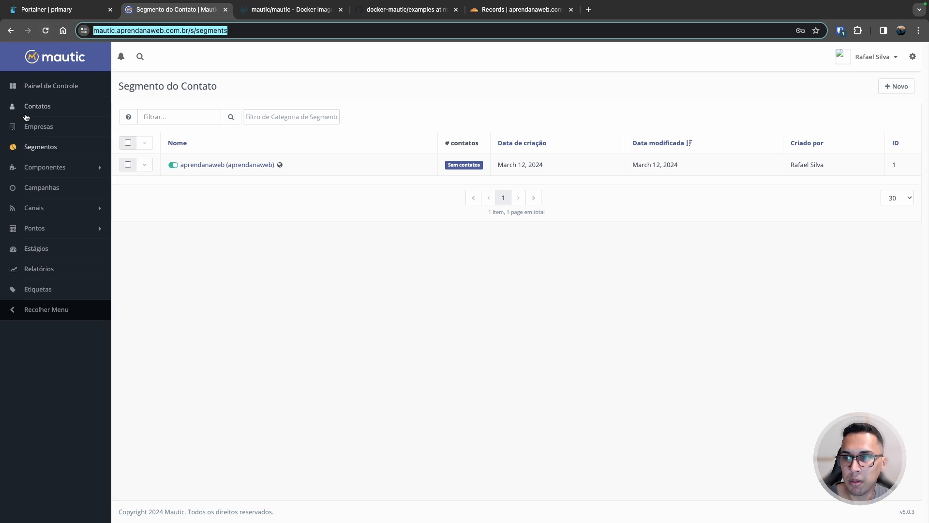
{"action": "left_click", "coordinate": [68, 111]}
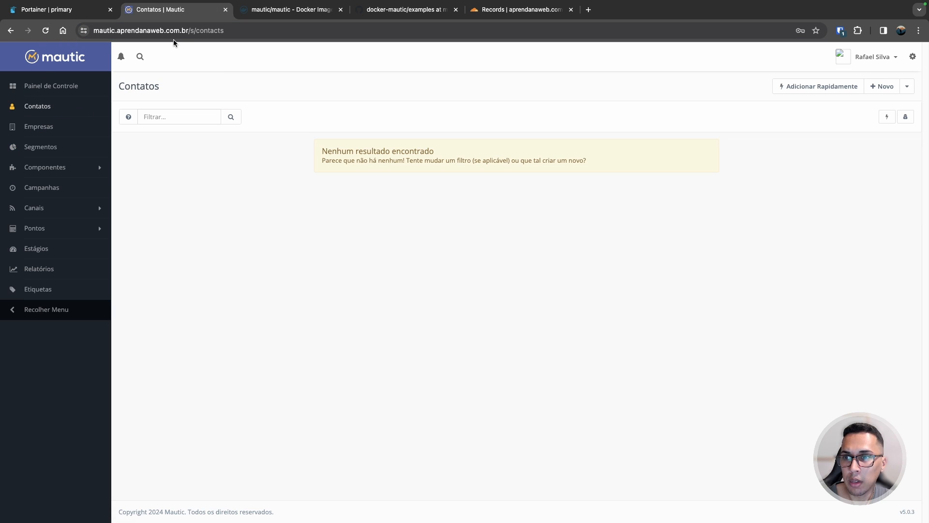
{"action": "double_click", "coordinate": [191, 31]}
{"action": "left_click_drag", "start_coordinate": [213, 30], "coordinate": [81, 33]}
{"action": "key", "text": "super+c"}
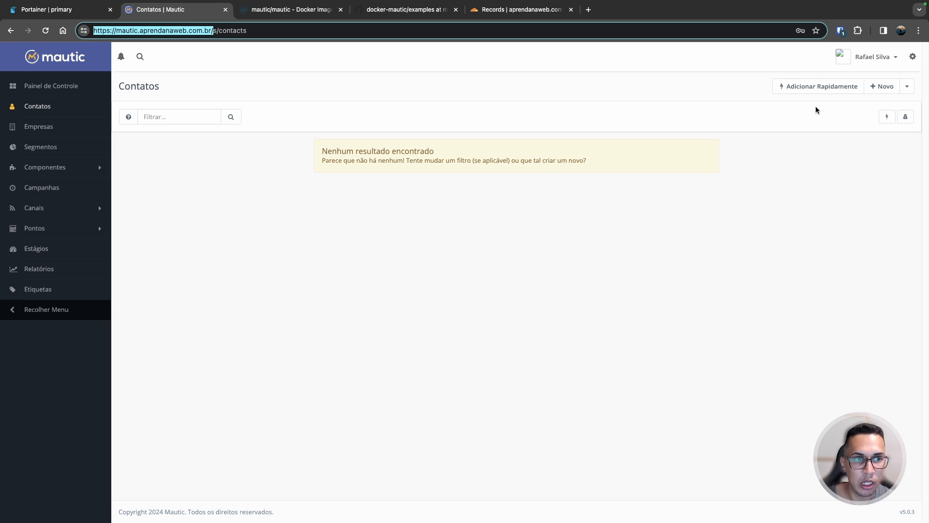
{"action": "left_click", "coordinate": [918, 31]}
{"action": "left_click", "coordinate": [809, 77]}
{"action": "key", "text": "super+v"}
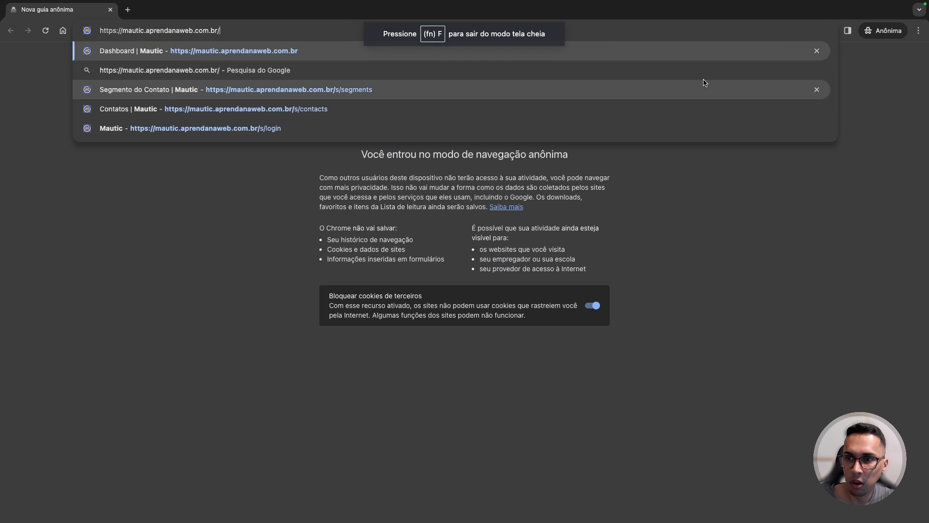
{"action": "key", "text": "Return"}
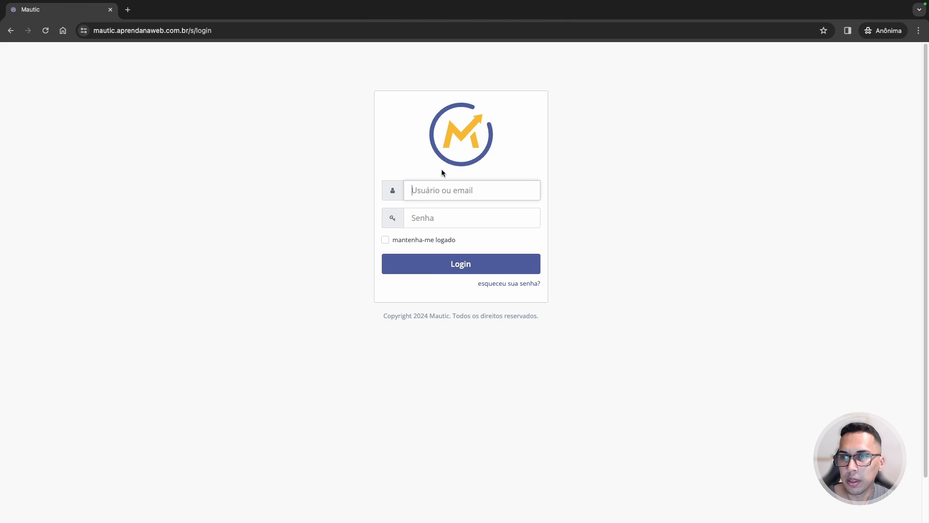
Log in to Mautic in the incognito window with the account username and password, and open the aprendanaweb segment in the regular window.
{"action": "type", "text": "rafael"}
{"action": "key", "text": "Tab"}
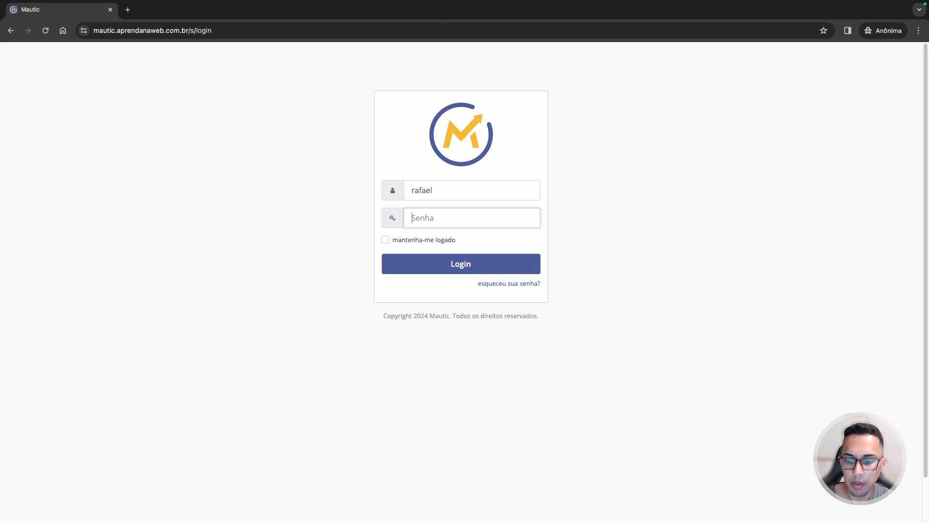
{"action": "type", "text": "•"}
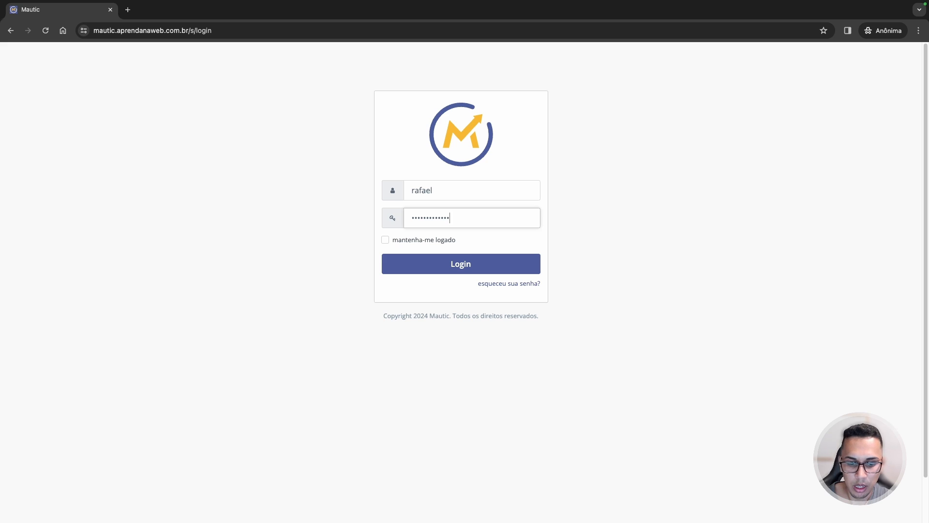
{"action": "key", "text": "Return"}
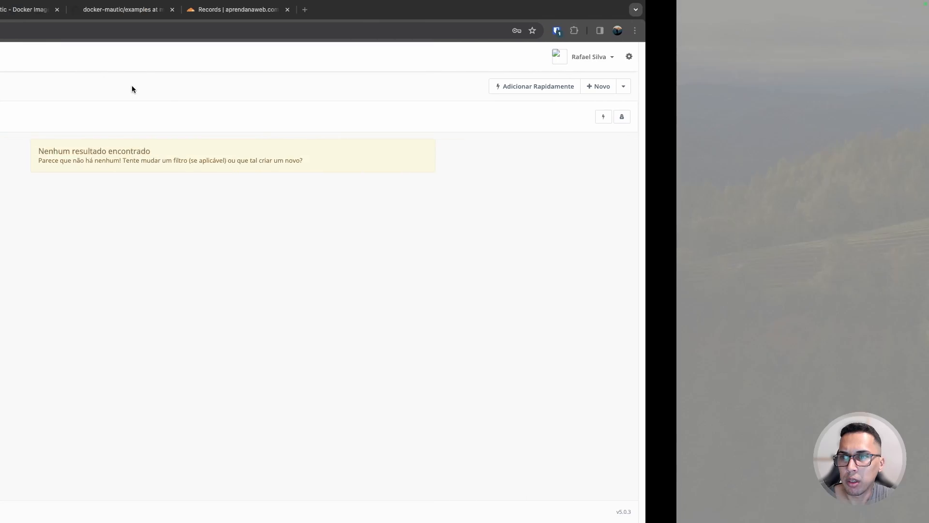
{"action": "left_click", "coordinate": [57, 146]}
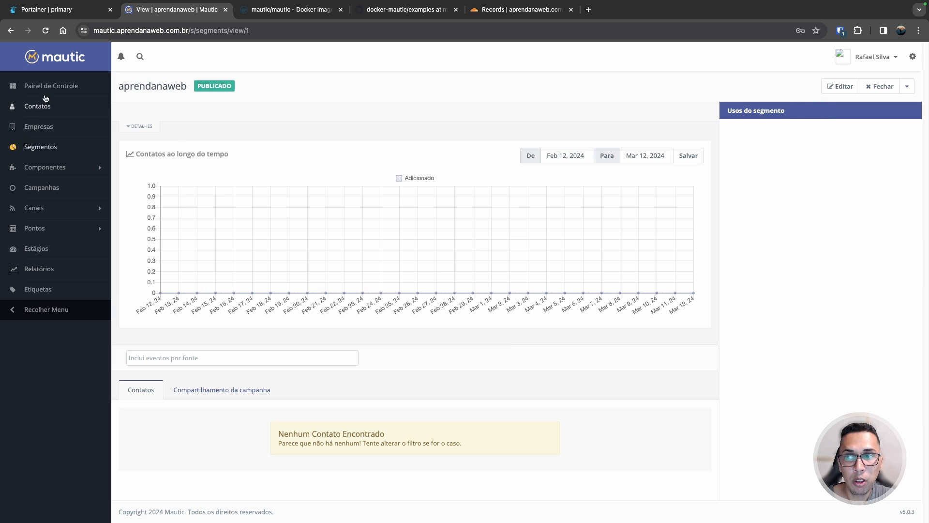
Open Mautic's contacts list and dashboard, and go to the campaigns list.
{"action": "left_click", "coordinate": [47, 104]}
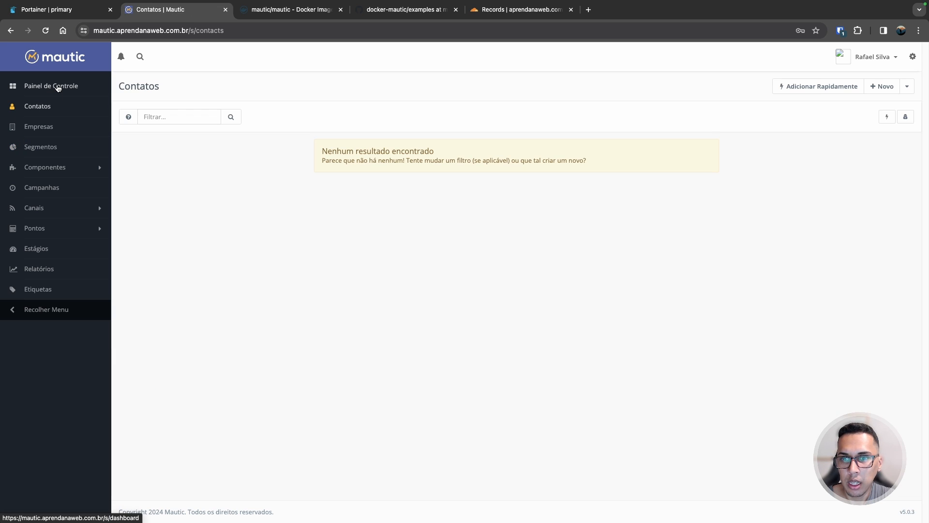
{"action": "left_click", "coordinate": [54, 86]}
{"action": "left_click", "coordinate": [53, 187]}
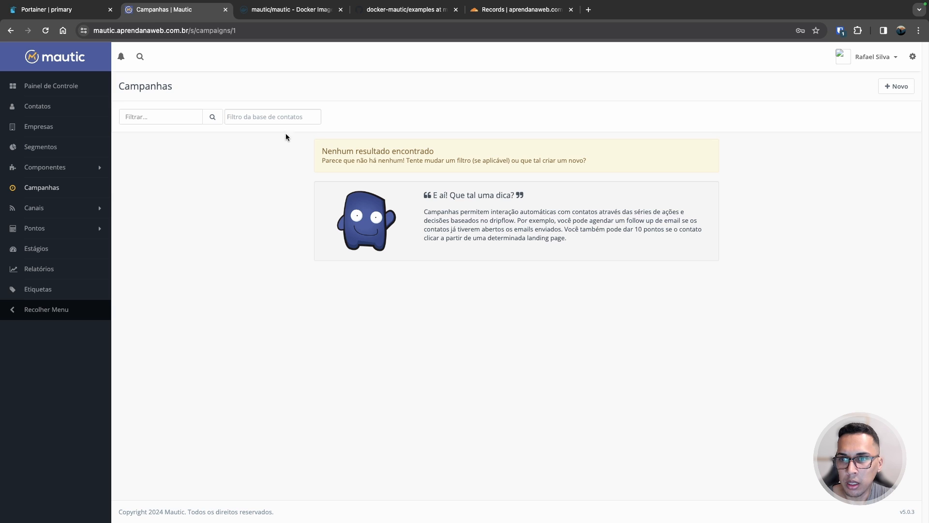
Create a new campaign named "campanha" with the description "descriçao" and try to save and close it.
{"action": "left_click", "coordinate": [897, 87]}
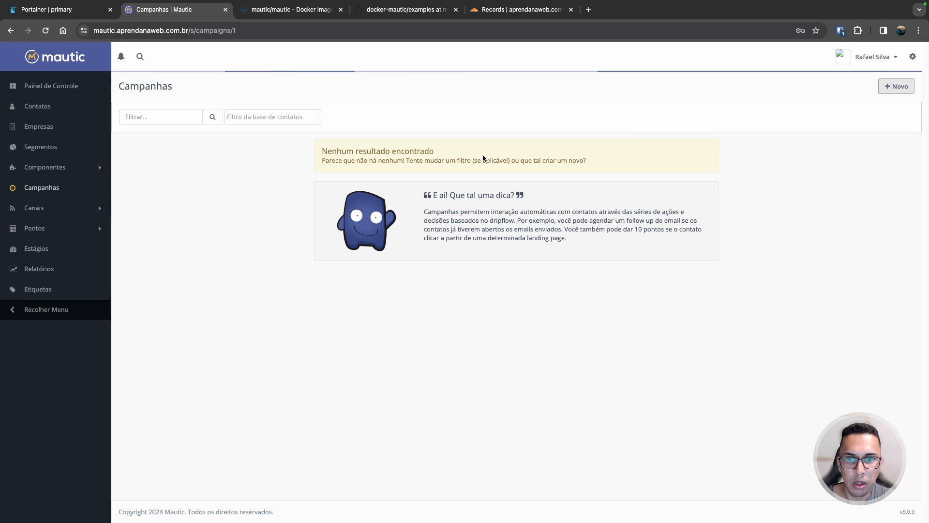
{"action": "left_click", "coordinate": [245, 127]}
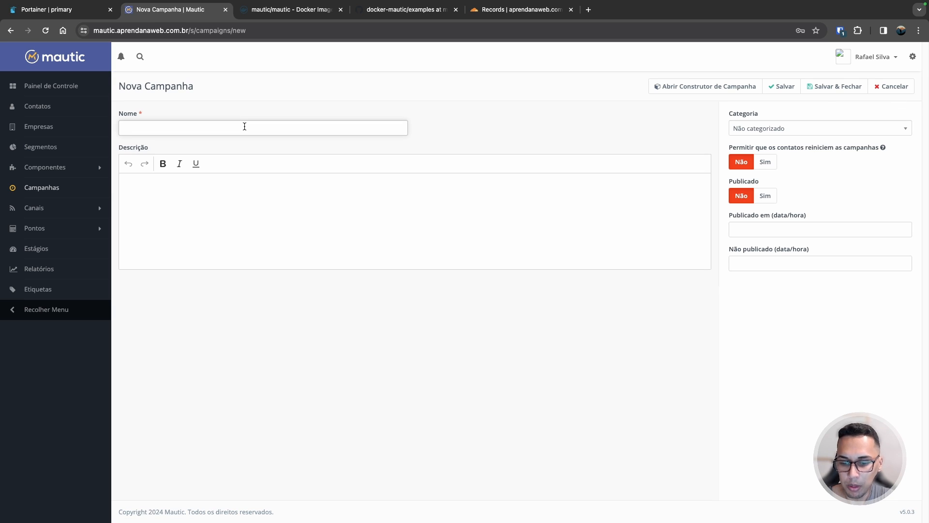
{"action": "type", "text": "campanha"}
{"action": "key", "text": "Tab"}
{"action": "type", "text": "descricao"}
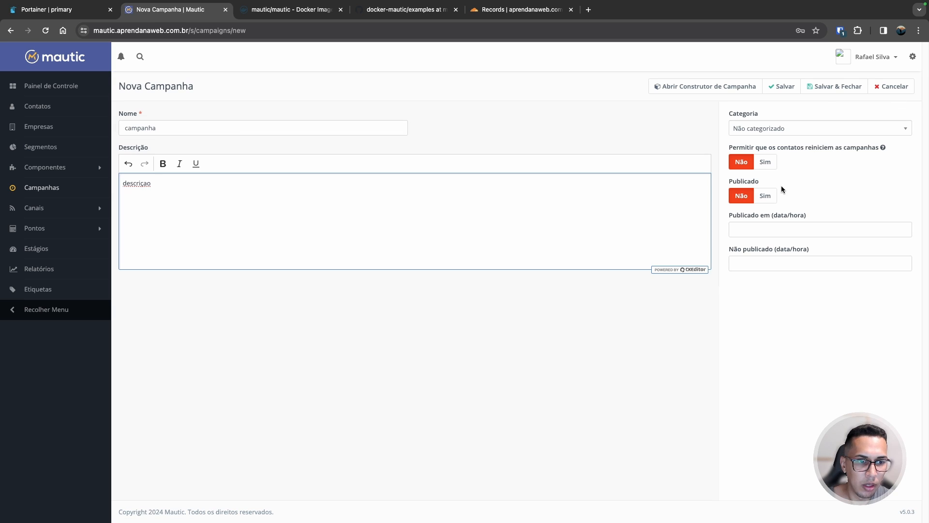
{"action": "left_click", "coordinate": [834, 89]}
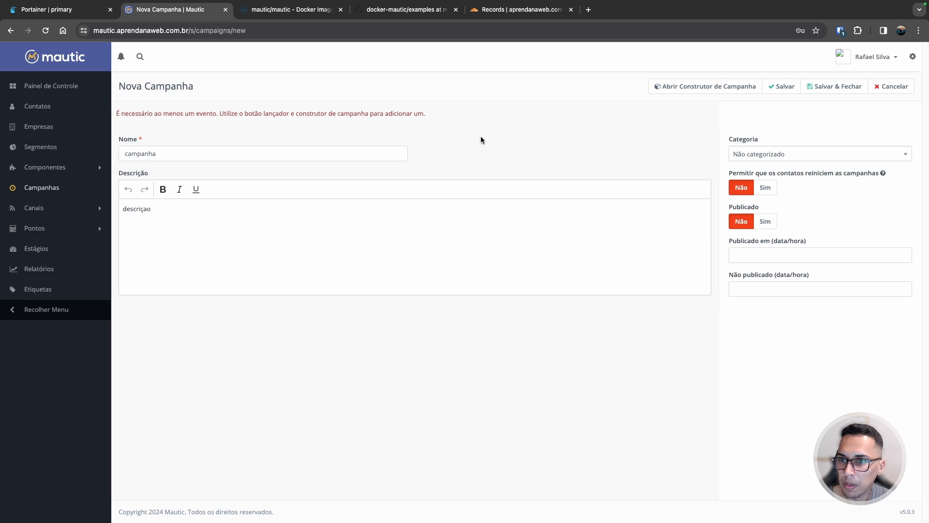
In the campaign builder, add a contact segment source using the aprendanaweb segment.
{"action": "left_click", "coordinate": [674, 86]}
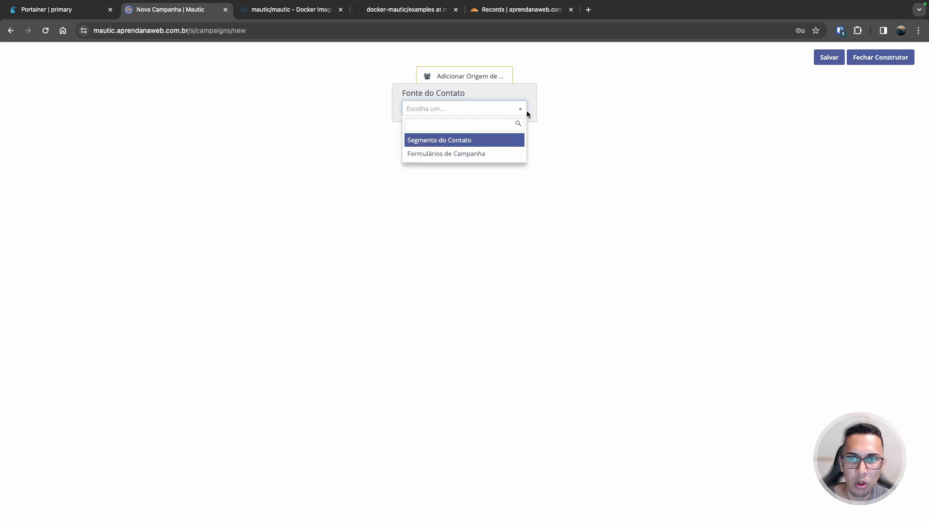
{"action": "left_click", "coordinate": [441, 143]}
{"action": "left_click", "coordinate": [374, 112]}
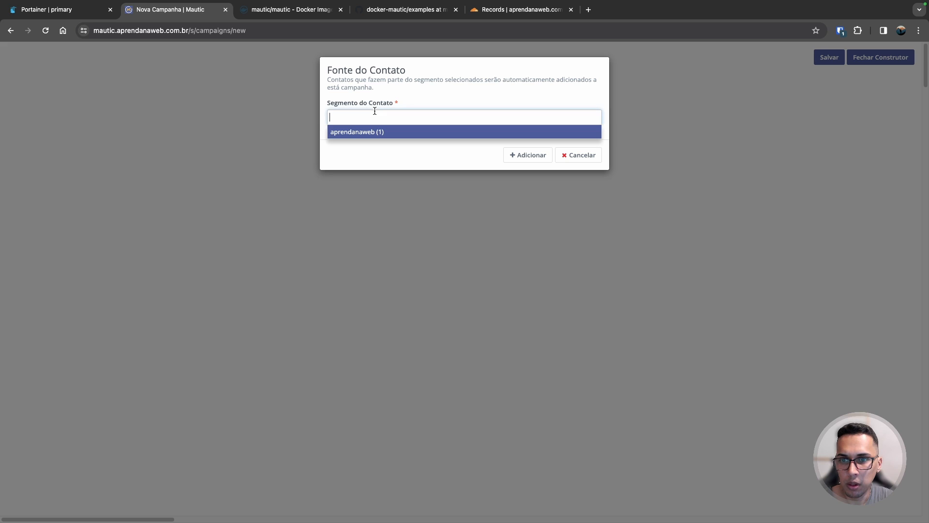
{"action": "left_click", "coordinate": [382, 133]}
{"action": "left_click", "coordinate": [540, 155]}
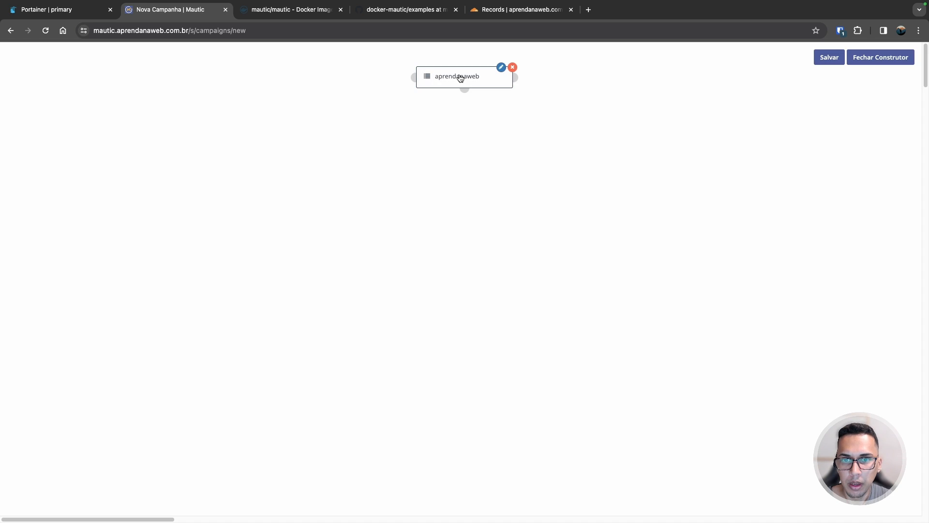
Reposition the aprendanaweb source block near the upper middle of the canvas and try to save the campaign.
{"action": "left_click_drag", "start_coordinate": [460, 77], "coordinate": [406, 130]}
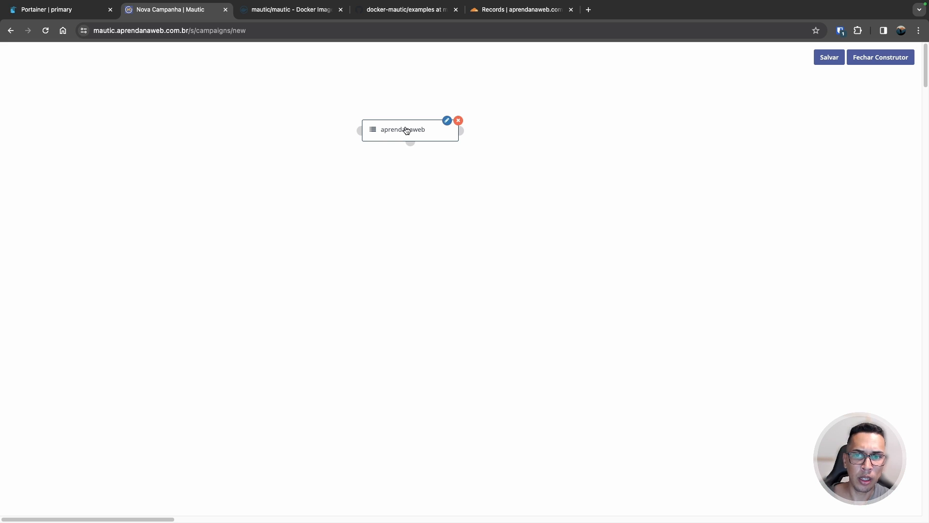
{"action": "left_click_drag", "start_coordinate": [406, 130], "coordinate": [443, 127]}
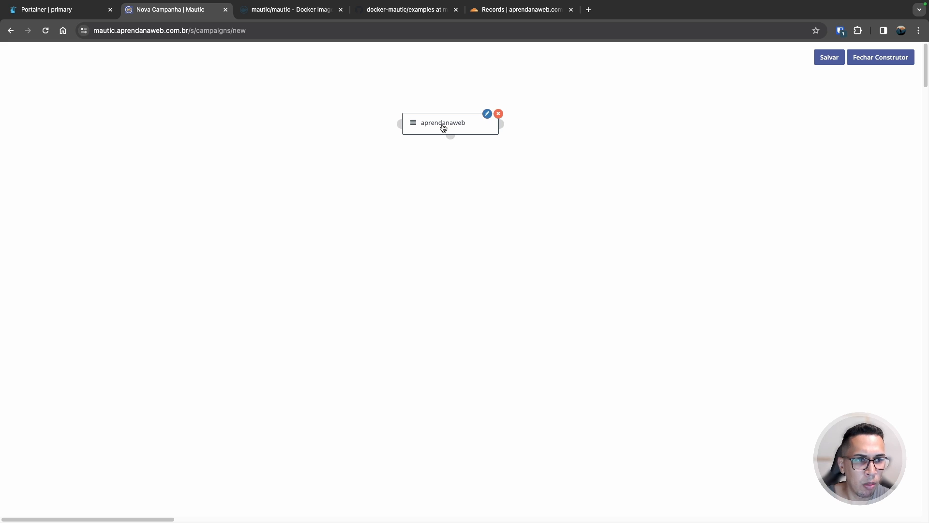
{"action": "left_click", "coordinate": [831, 59]}
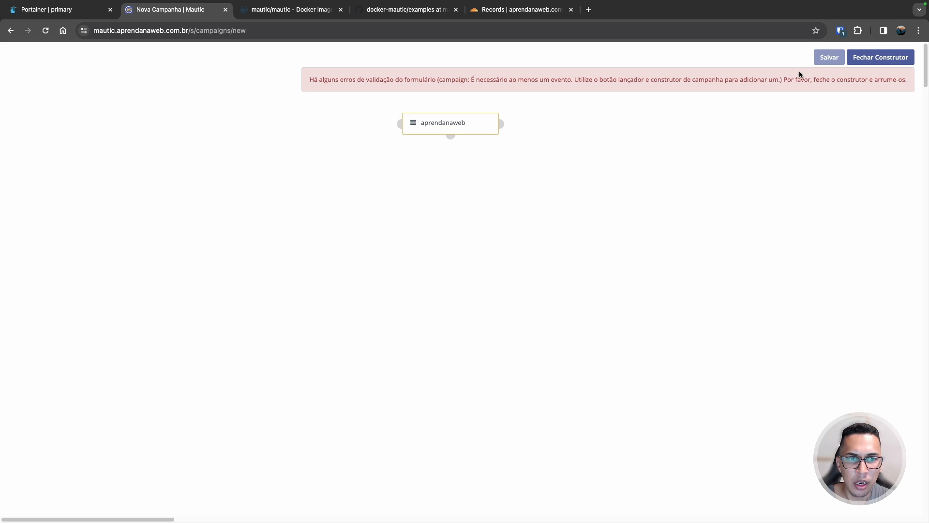
Attach an "Adicionar Não Contatar" action beneath the aprendanaweb source, set to run immediately.
{"action": "left_click", "coordinate": [452, 137]}
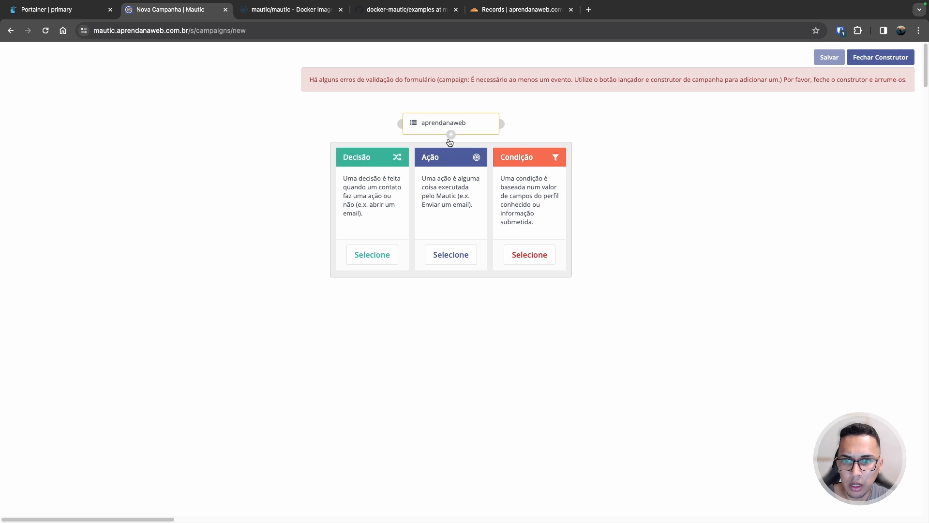
{"action": "left_click", "coordinate": [438, 255]}
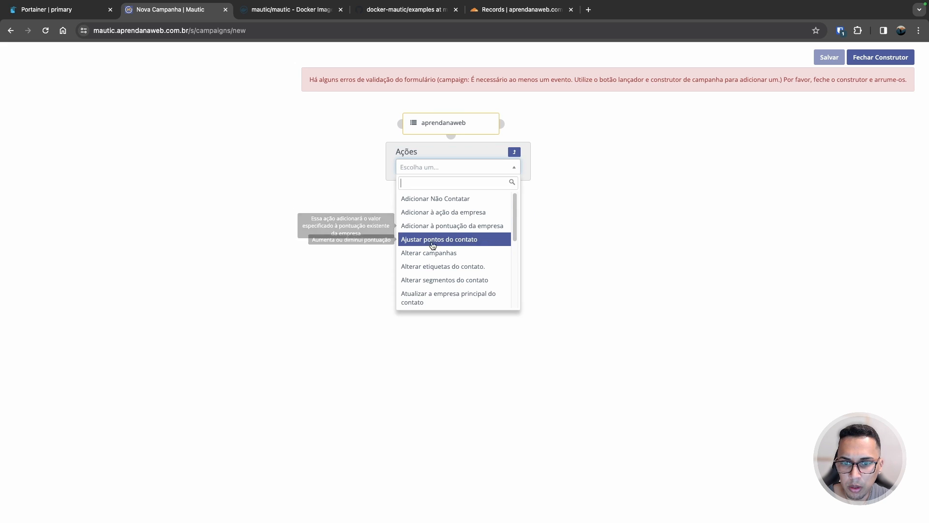
{"action": "left_click", "coordinate": [437, 200]}
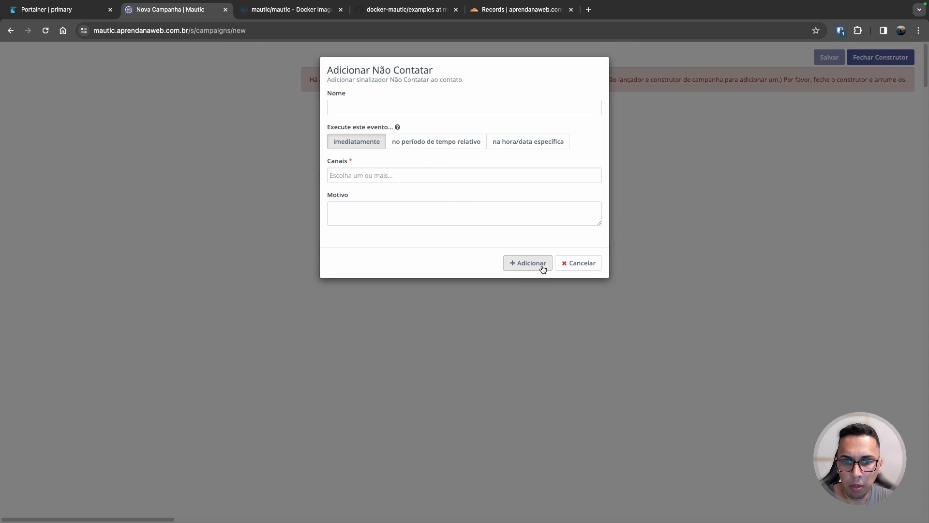
{"action": "left_click", "coordinate": [533, 265]}
{"action": "left_click", "coordinate": [522, 278]}
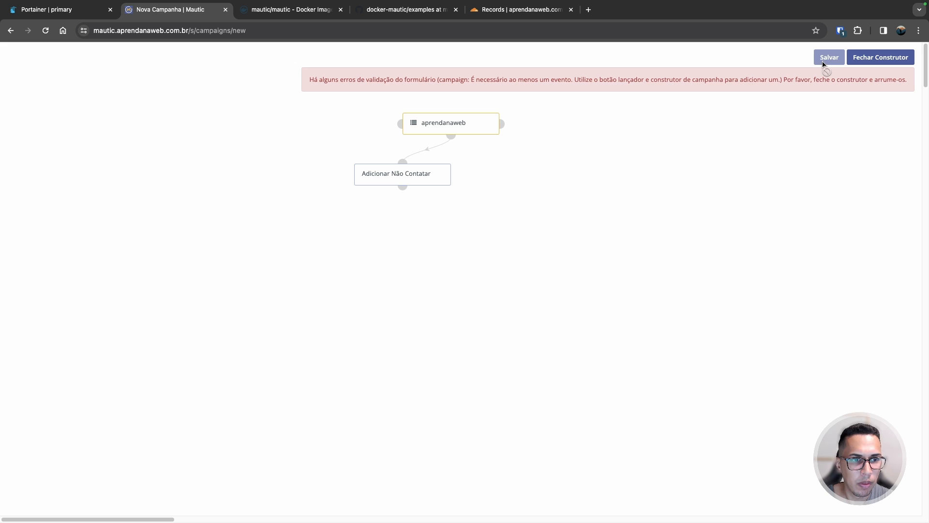
Save the campaign in the builder, leave the builder, and save and close the campaign form.
{"action": "left_click", "coordinate": [859, 58]}
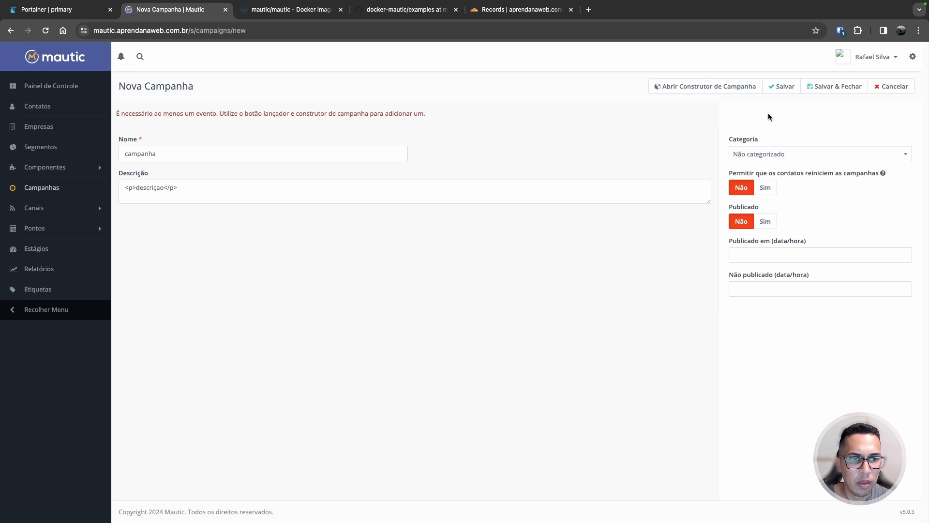
{"action": "left_click", "coordinate": [720, 86]}
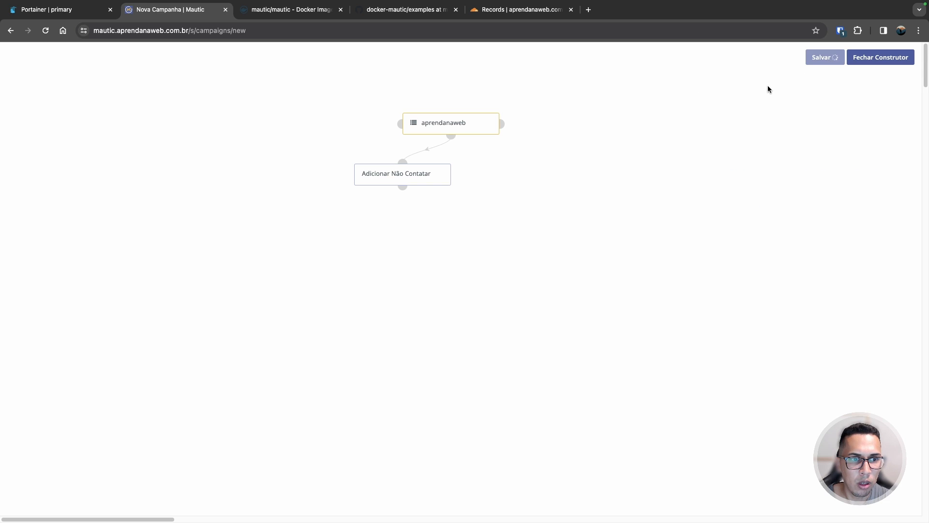
{"action": "mouse_move", "coordinate": [420, 169]}
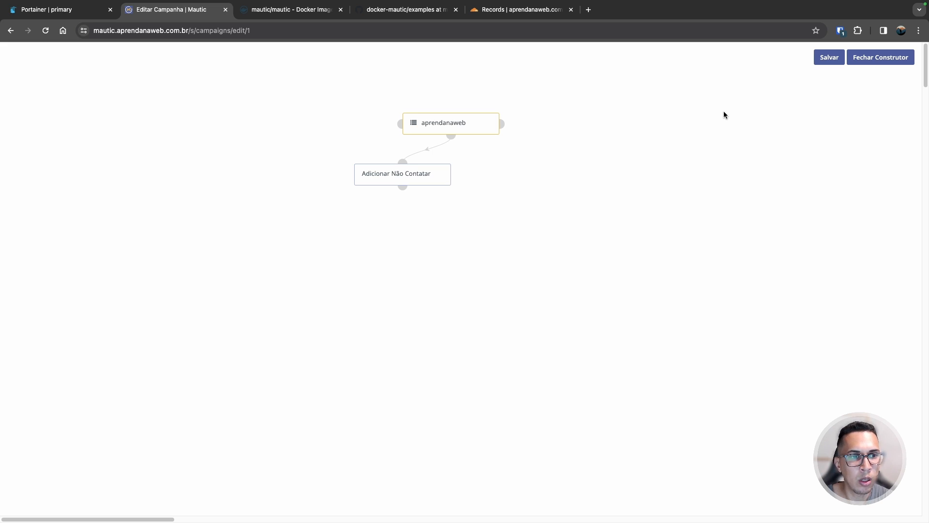
{"action": "left_click", "coordinate": [912, 62]}
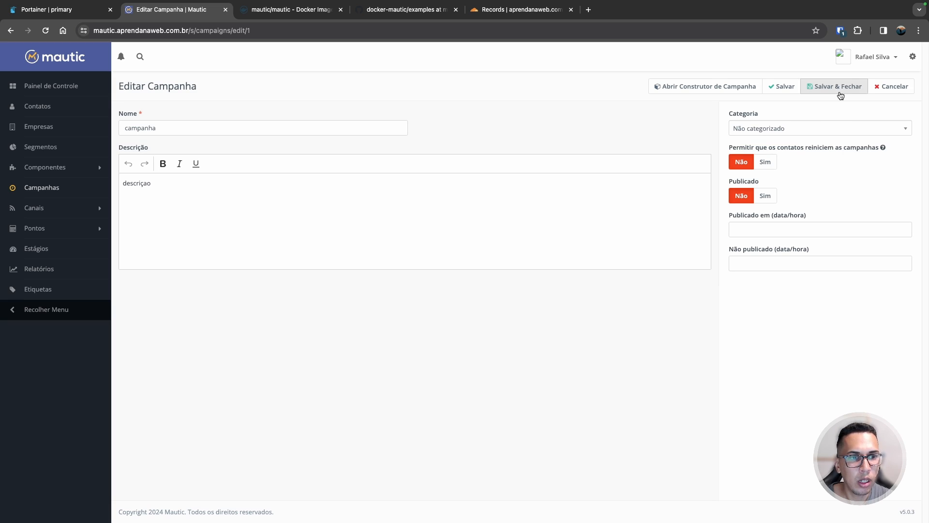
{"action": "left_click", "coordinate": [838, 88]}
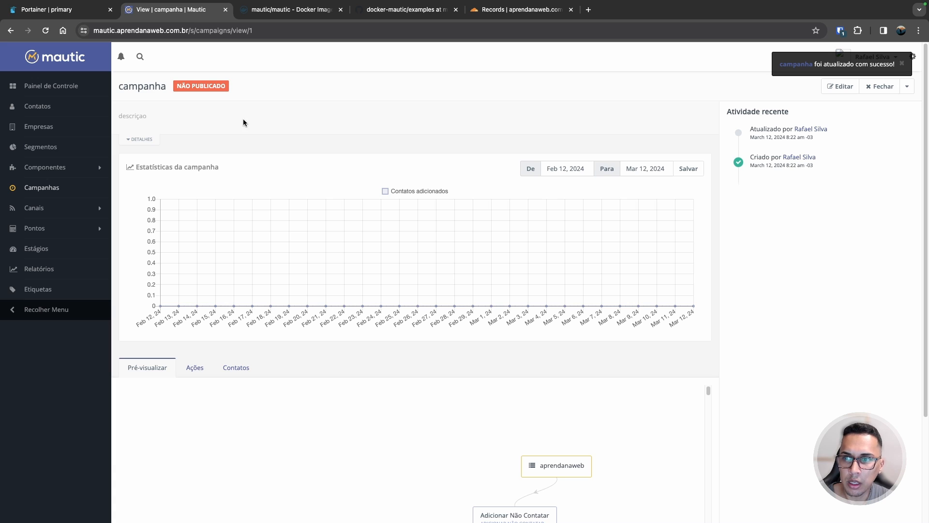
Check the saved campaign's heading, and look through the segments, companies and contacts lists.
{"action": "left_click_drag", "start_coordinate": [180, 86], "coordinate": [118, 86]}
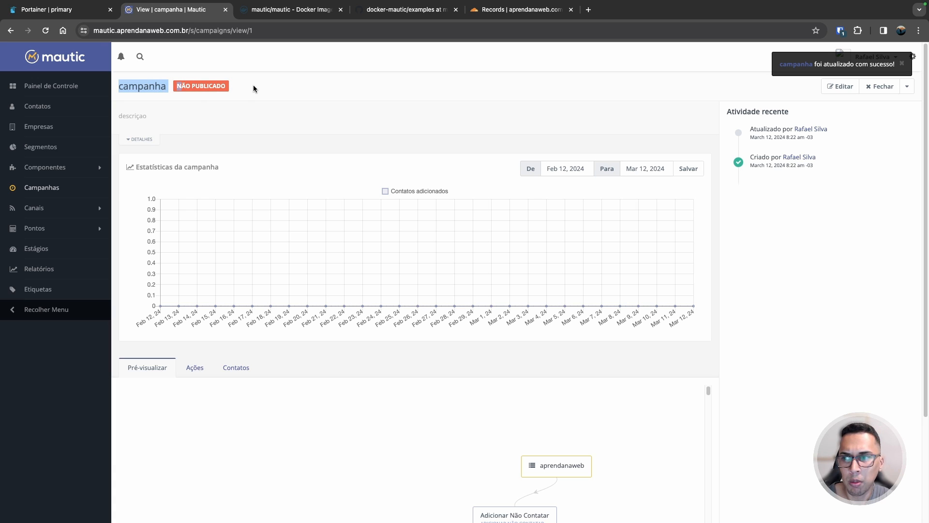
{"action": "left_click", "coordinate": [41, 147]}
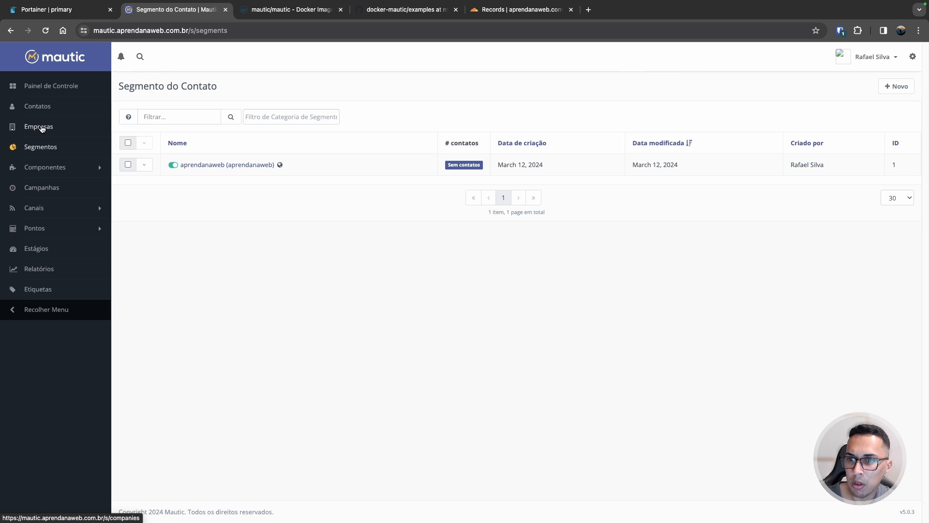
{"action": "left_click", "coordinate": [44, 126]}
{"action": "left_click", "coordinate": [42, 105]}
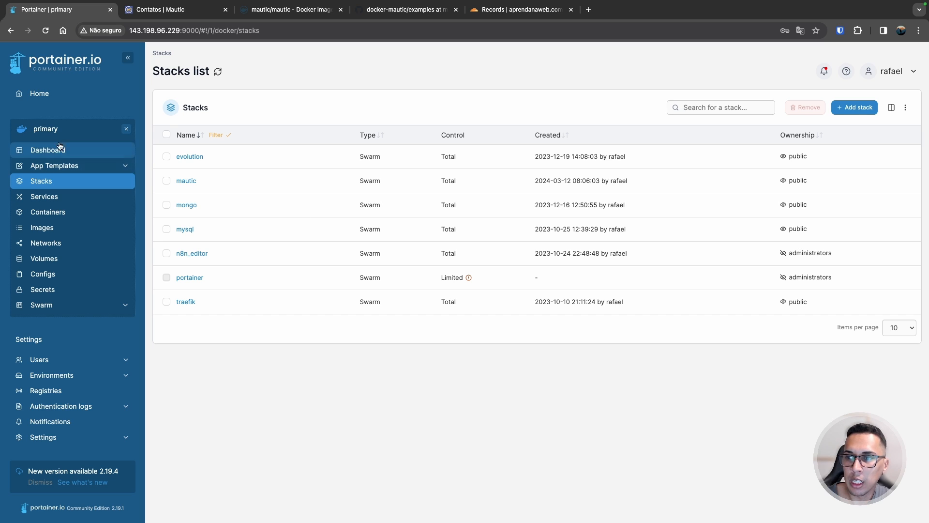
Switch to Portainer, browse the mautic_cron volume, and download and open its mautic file.
{"action": "left_click", "coordinate": [54, 262]}
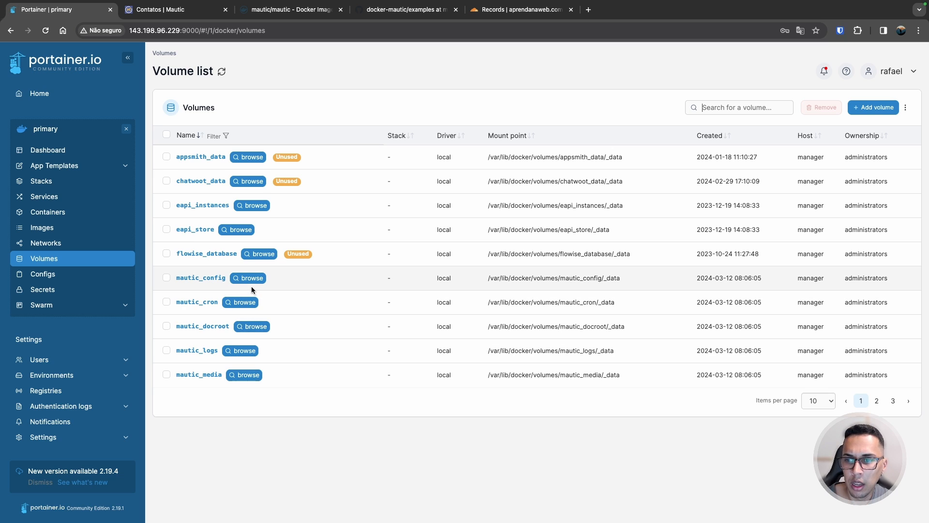
{"action": "left_click", "coordinate": [231, 302]}
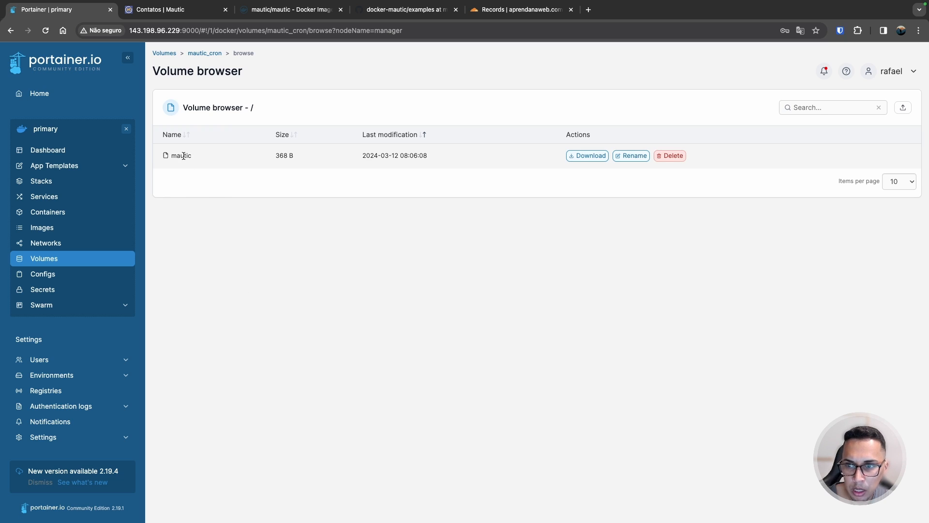
{"action": "double_click", "coordinate": [183, 155]}
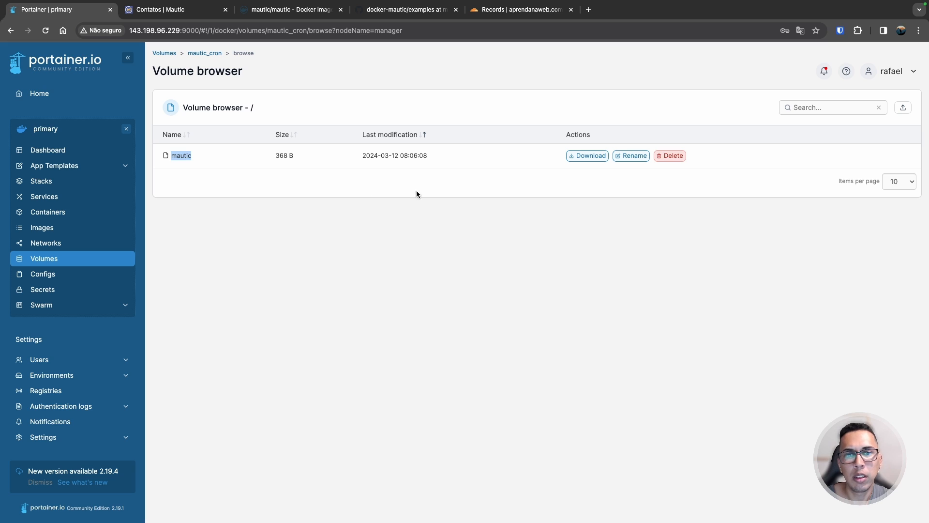
{"action": "left_click", "coordinate": [580, 160]}
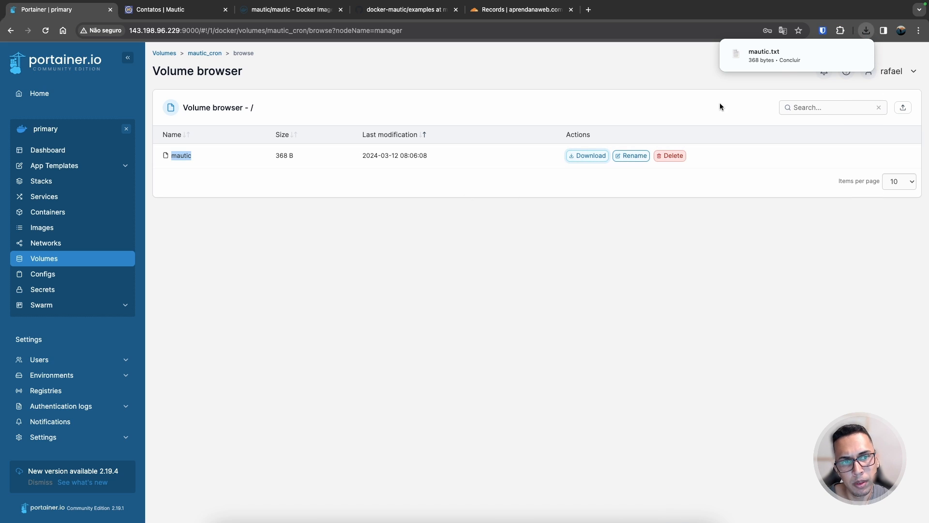
{"action": "left_click", "coordinate": [840, 55]}
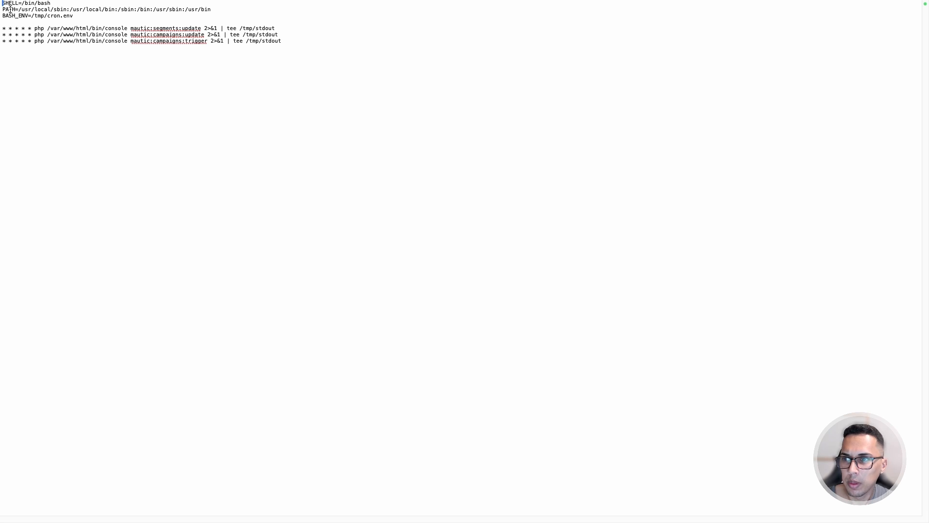
Examine the cron file's environment lines, the schedule, and the segments:update, campaigns:update and campaigns:trigger commands.
{"action": "left_click_drag", "start_coordinate": [21, 4], "coordinate": [137, 33]}
{"action": "left_click", "coordinate": [108, 34]}
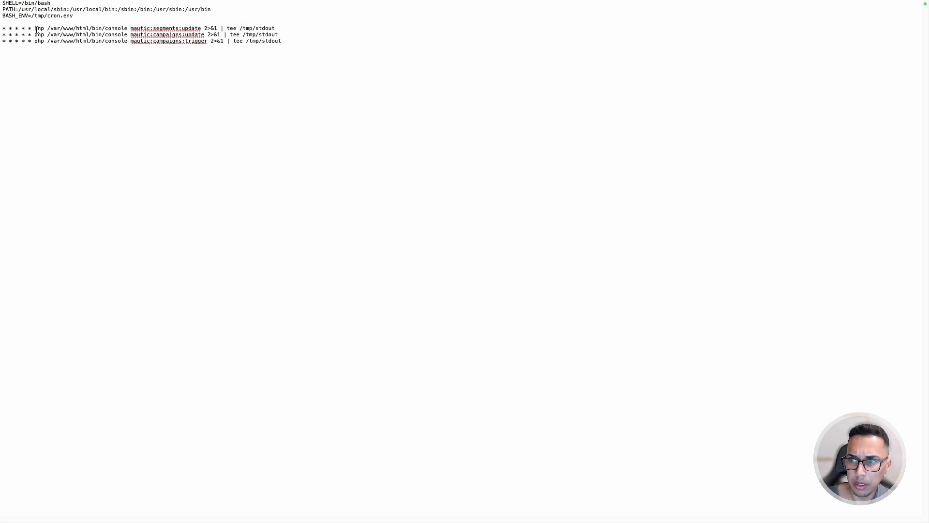
{"action": "left_click_drag", "start_coordinate": [4, 30], "coordinate": [30, 31]}
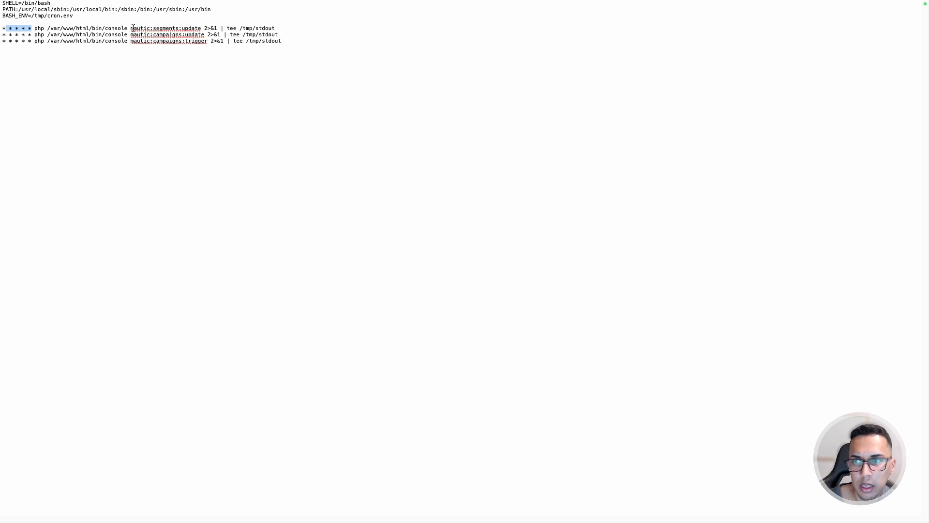
{"action": "double_click", "coordinate": [190, 28]}
{"action": "double_click", "coordinate": [190, 35]}
{"action": "left_click", "coordinate": [193, 41]}
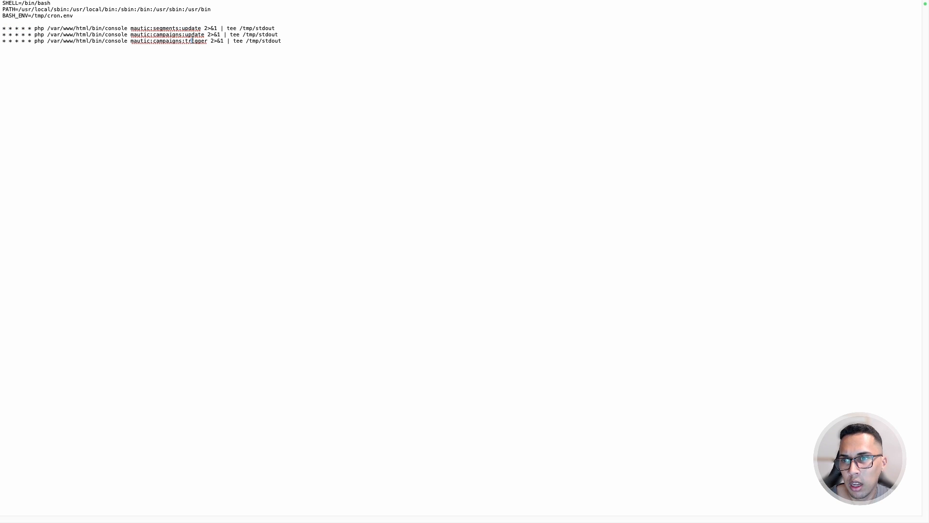
{"action": "double_click", "coordinate": [192, 41]}
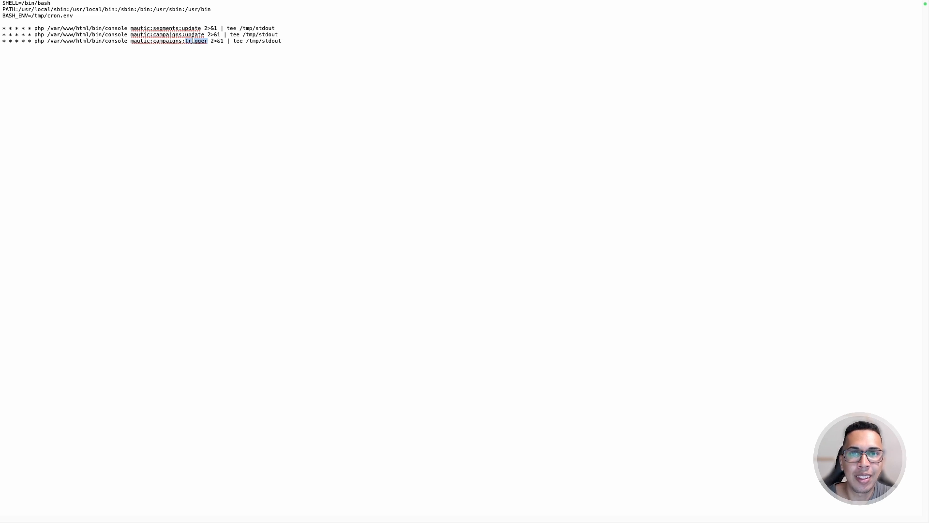
Return to Portainer's volume list and browse the mautic_config volume.
{"action": "key", "text": "ctrl+Right"}
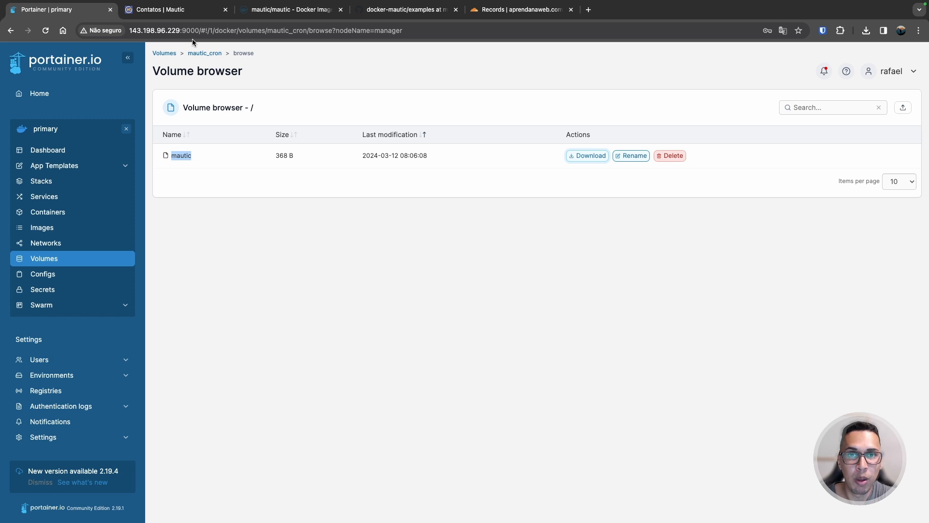
{"action": "left_click", "coordinate": [82, 259]}
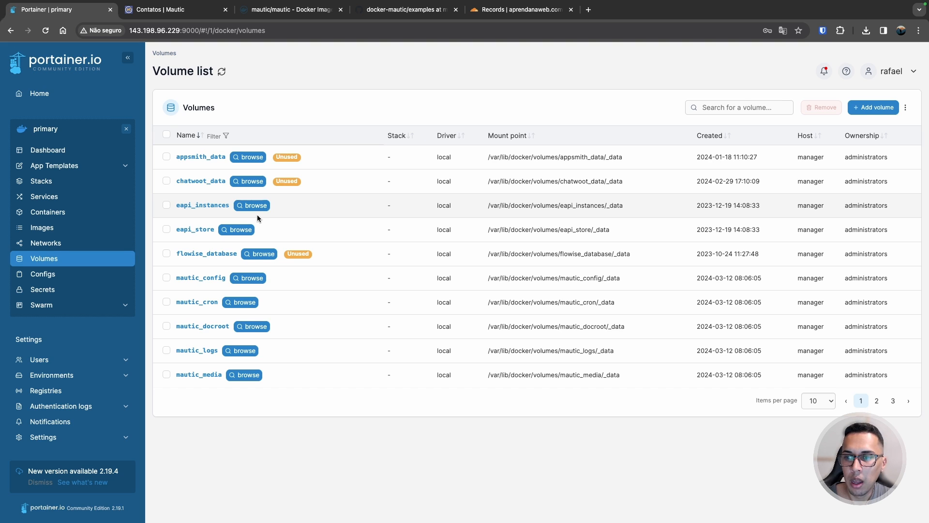
{"action": "left_click", "coordinate": [241, 284]}
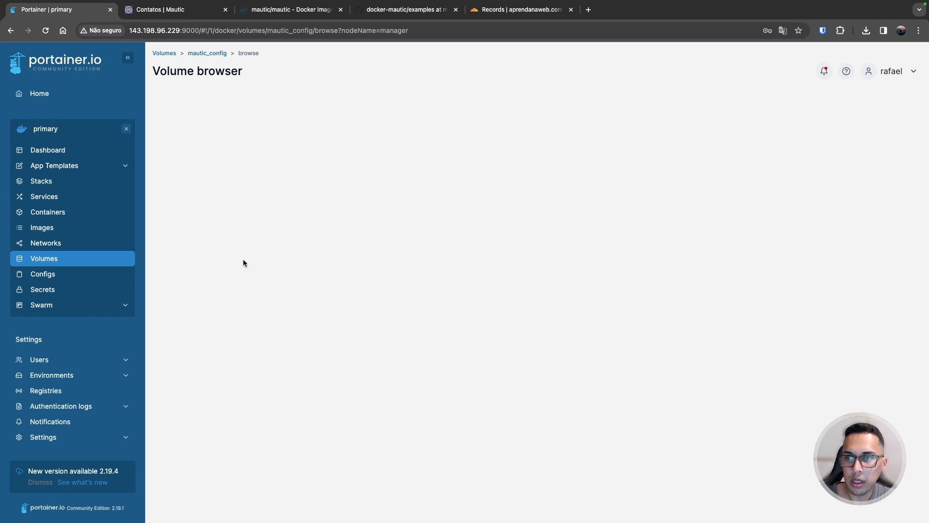
Check the local.php file in the mautic_config volume, and browse the mautic_docroot volume.
{"action": "double_click", "coordinate": [179, 156]}
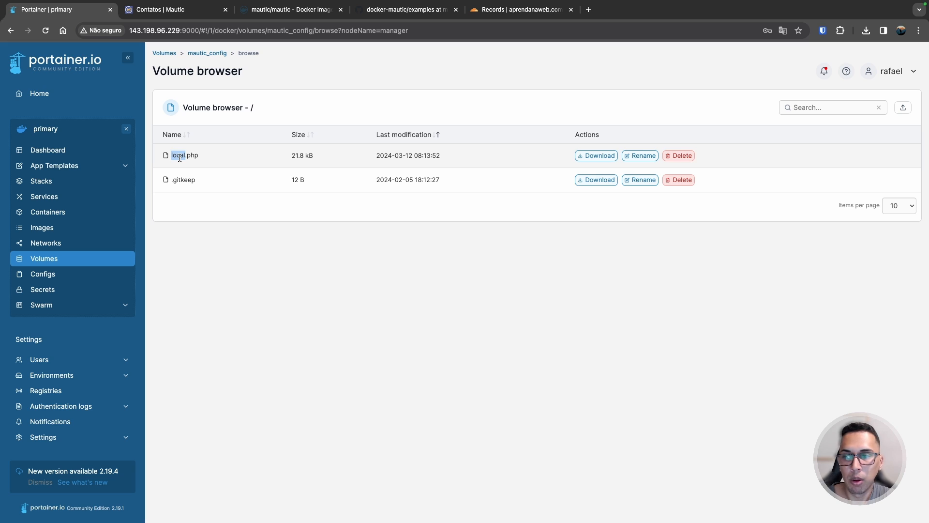
{"action": "left_click", "coordinate": [61, 259]}
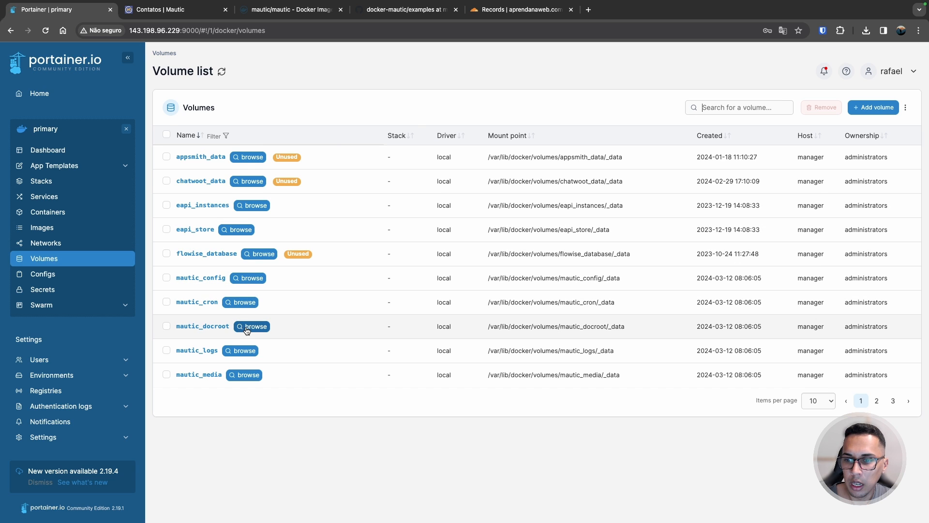
{"action": "left_click", "coordinate": [247, 327]}
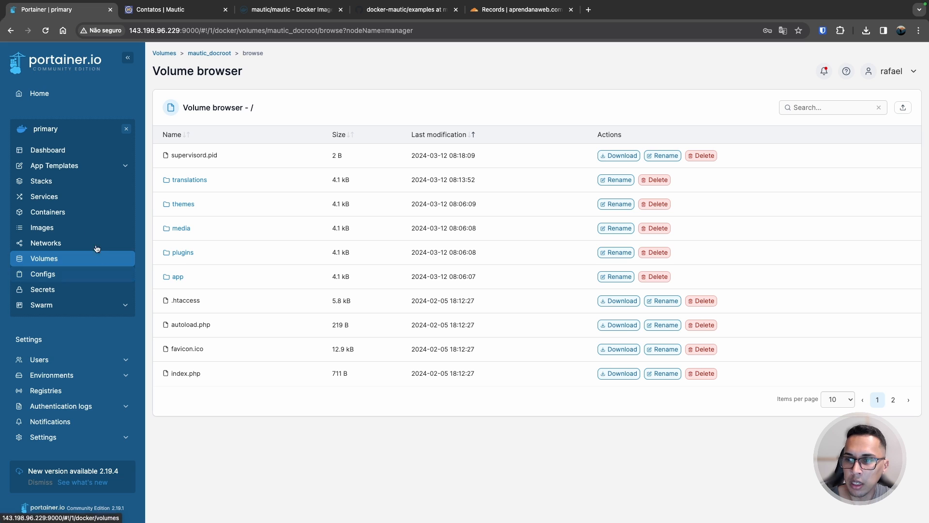
Open the mautic stack and read the running mautic_cron task's logs in a separate tab, closing it when done.
{"action": "left_click", "coordinate": [77, 182]}
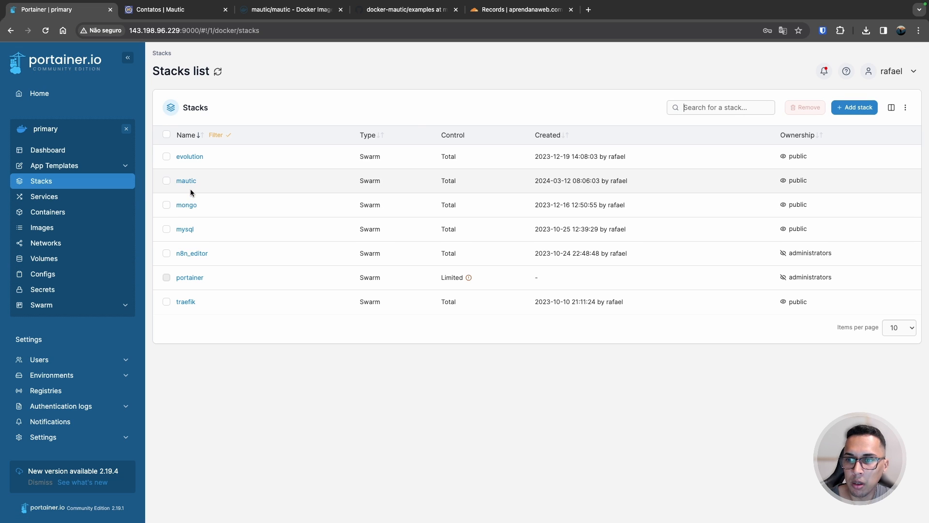
{"action": "left_click", "coordinate": [187, 181]}
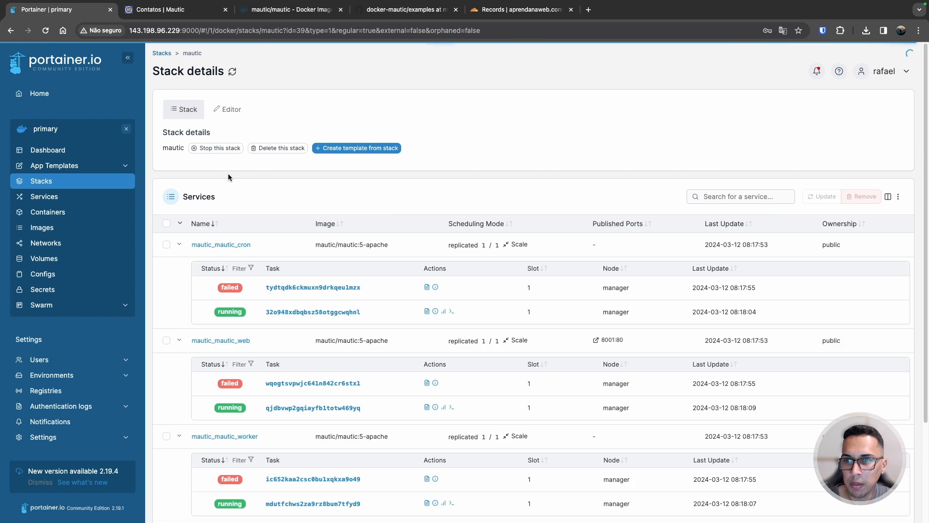
{"action": "scroll", "coordinate": [241, 218], "scroll_direction": "down", "scroll_amount": 5}
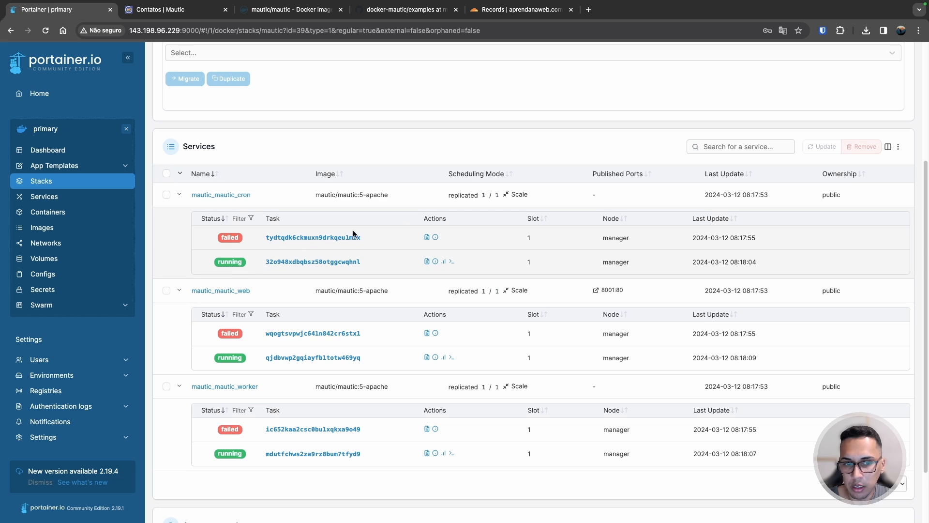
{"action": "right_click", "coordinate": [429, 263]}
{"action": "left_click", "coordinate": [434, 268]}
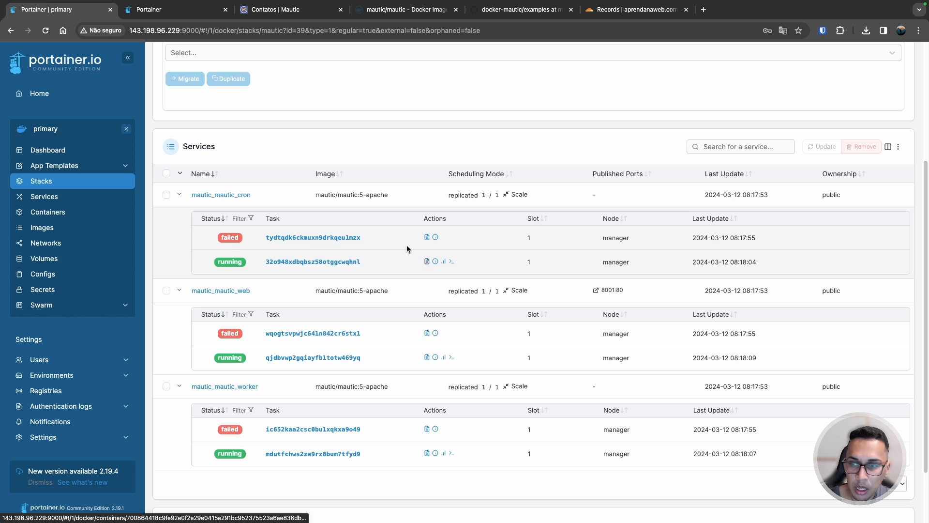
{"action": "left_click", "coordinate": [188, 12]}
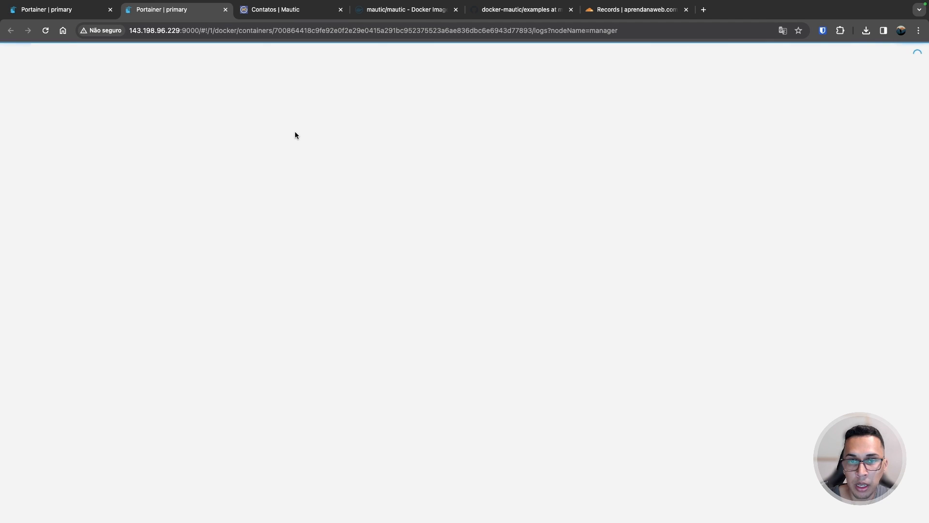
{"action": "scroll", "coordinate": [334, 208], "scroll_direction": "down", "scroll_amount": 1}
{"action": "scroll", "coordinate": [306, 216], "scroll_direction": "down", "scroll_amount": 1}
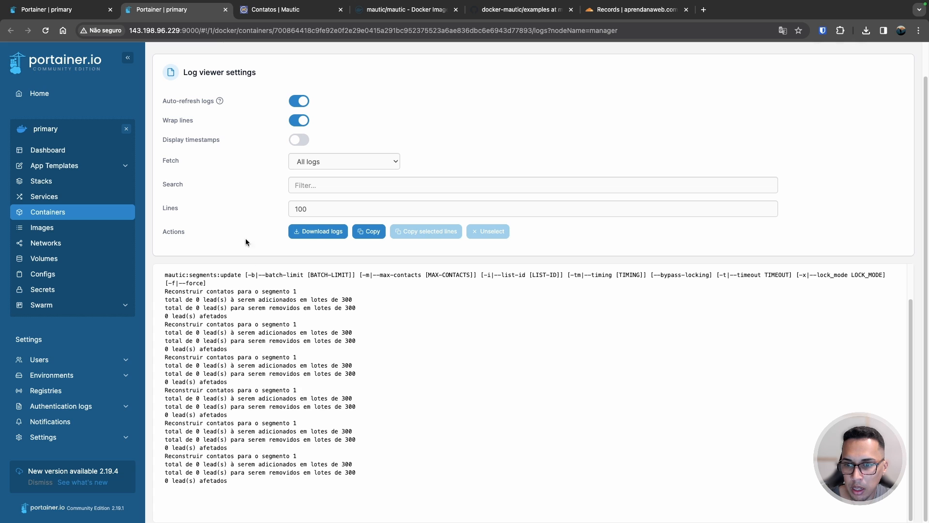
{"action": "scroll", "coordinate": [240, 206], "scroll_direction": "up", "scroll_amount": 1}
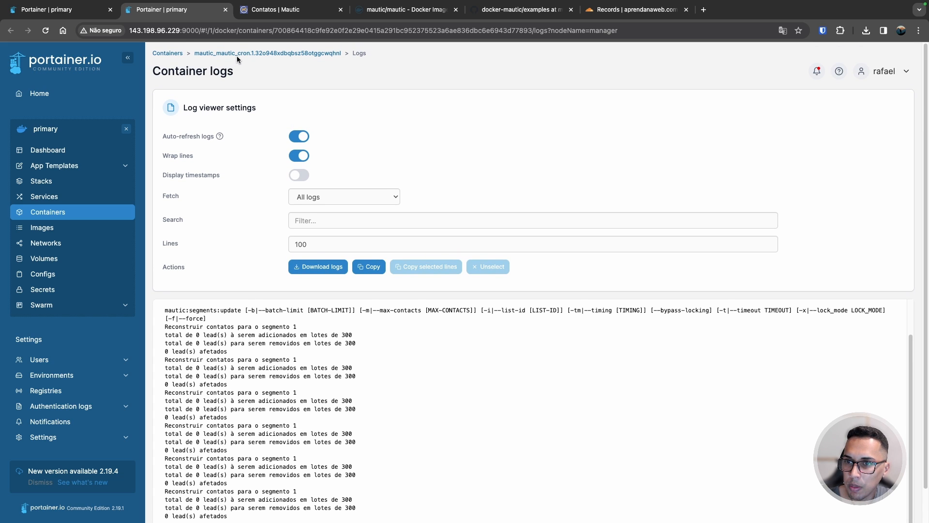
{"action": "scroll", "coordinate": [244, 283], "scroll_direction": "down", "scroll_amount": 1}
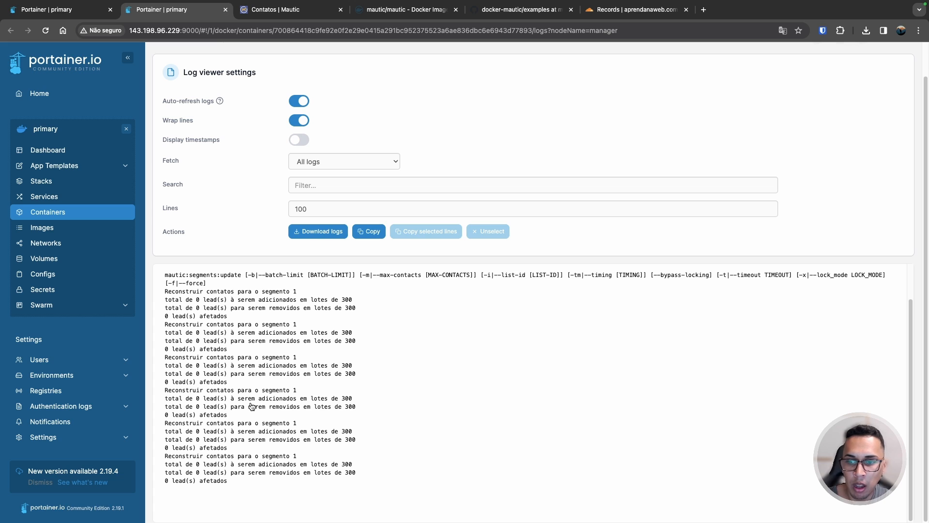
{"action": "left_click", "coordinate": [225, 9]}
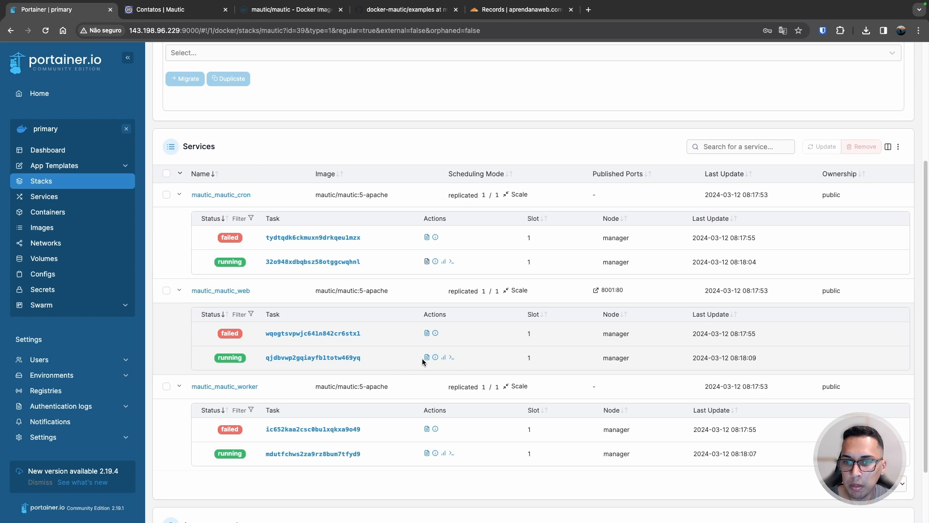
View the running mautic_web task's logs in a separate tab and return to the stack.
{"action": "right_click", "coordinate": [426, 358]}
{"action": "left_click", "coordinate": [464, 362]}
{"action": "left_click", "coordinate": [174, 9]}
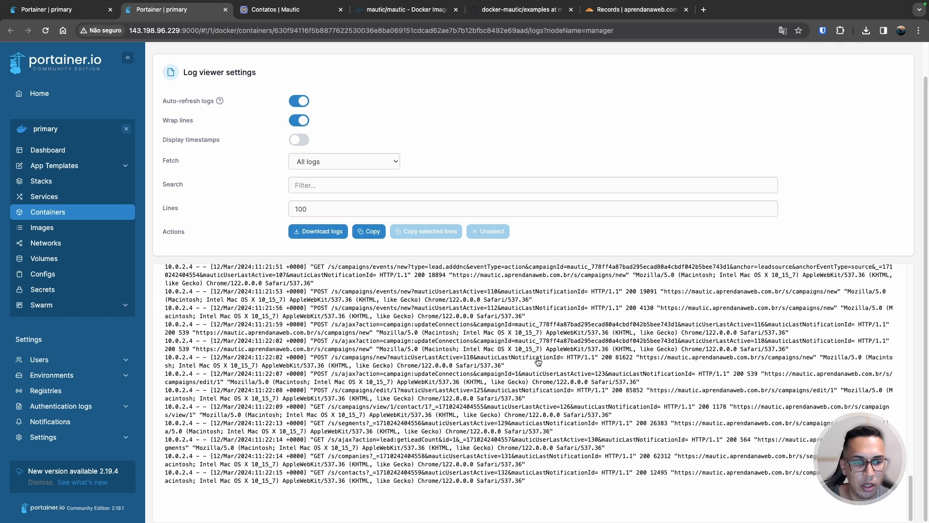
{"action": "left_click", "coordinate": [226, 10]}
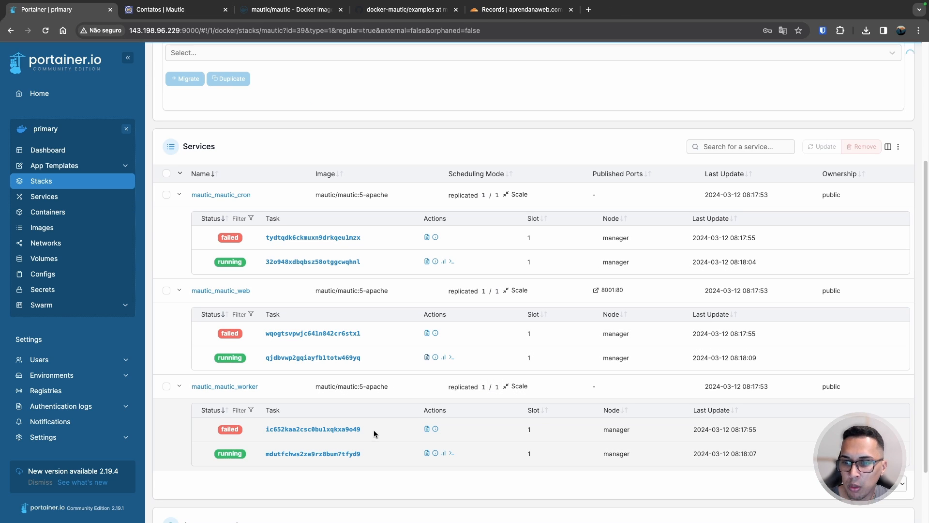
Read the running mautic_worker task's logs in a separate tab and close them.
{"action": "right_click", "coordinate": [426, 456]}
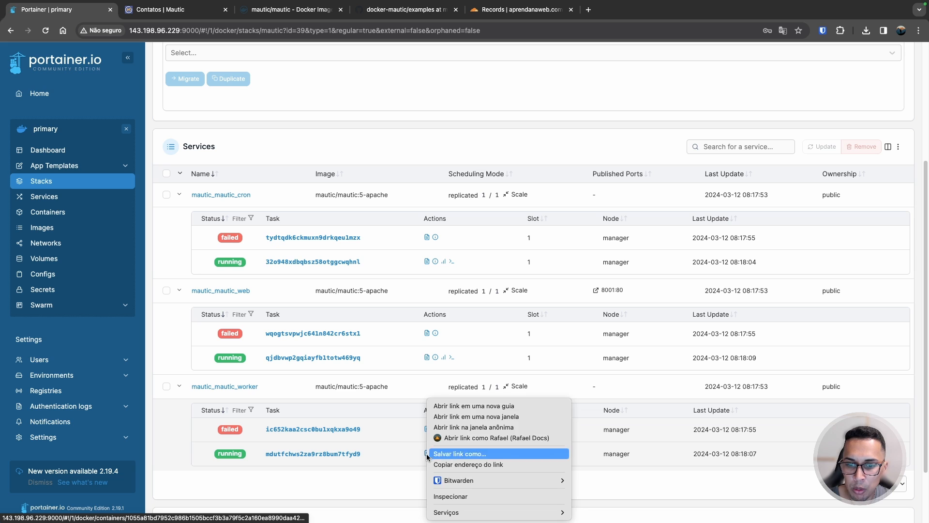
{"action": "left_click", "coordinate": [464, 406]}
{"action": "key", "text": "ctrl+Tab"}
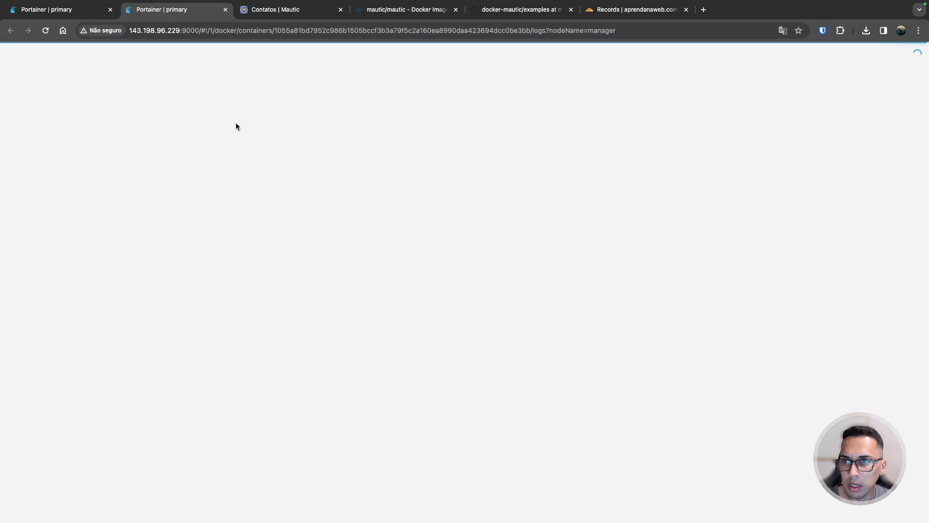
{"action": "scroll", "coordinate": [248, 241], "scroll_direction": "down", "scroll_amount": 1}
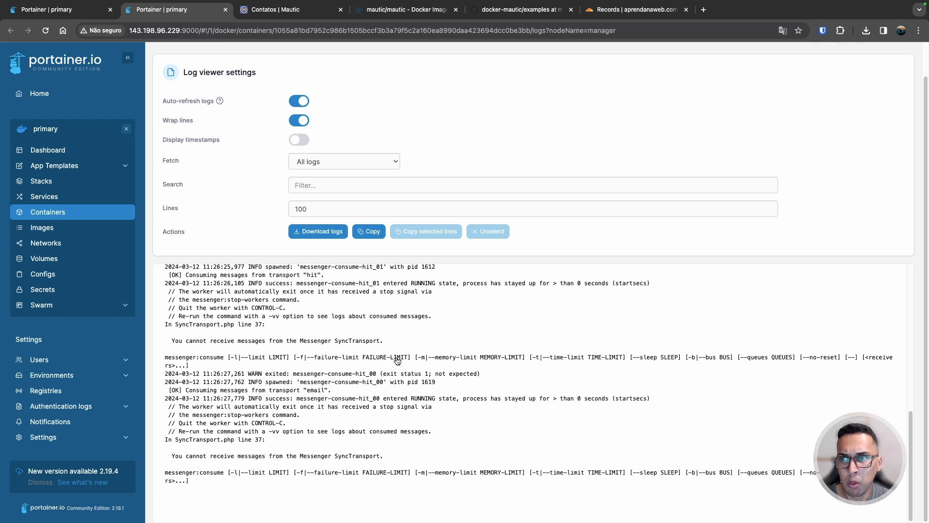
{"action": "left_click", "coordinate": [225, 10]}
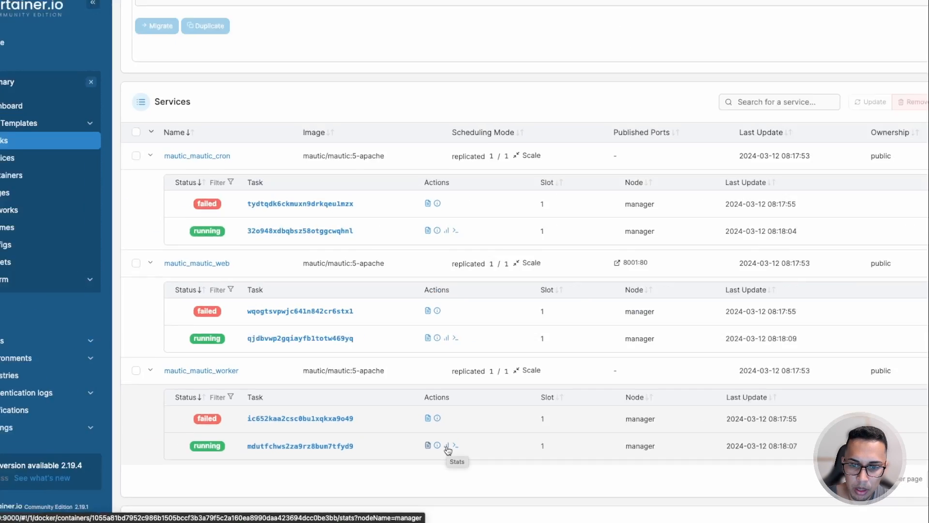
Open the running mautic_worker task's statistics in a separate tab, and examine its memory, CPU, network and I/O usage.
{"action": "right_click", "coordinate": [448, 449]}
{"action": "left_click", "coordinate": [484, 392]}
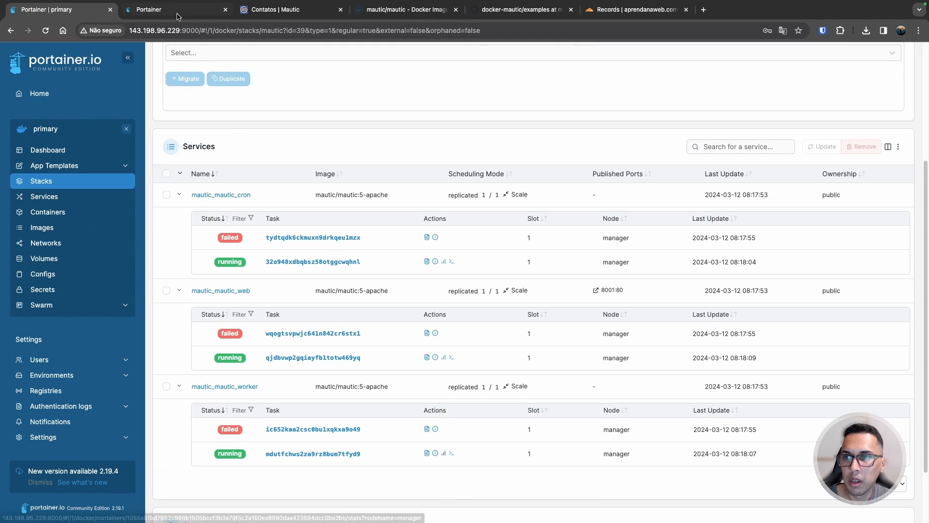
{"action": "left_click", "coordinate": [178, 15]}
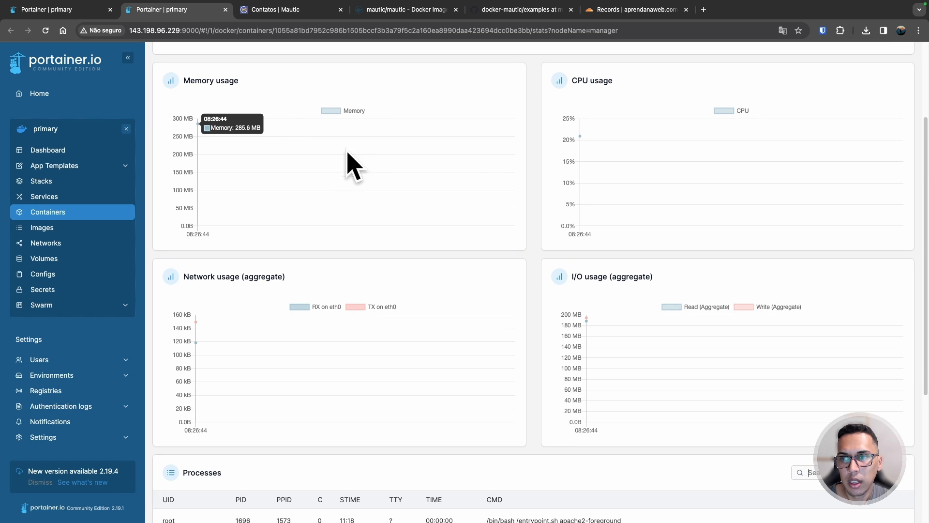
{"action": "scroll", "coordinate": [529, 134], "scroll_direction": "up", "scroll_amount": 2}
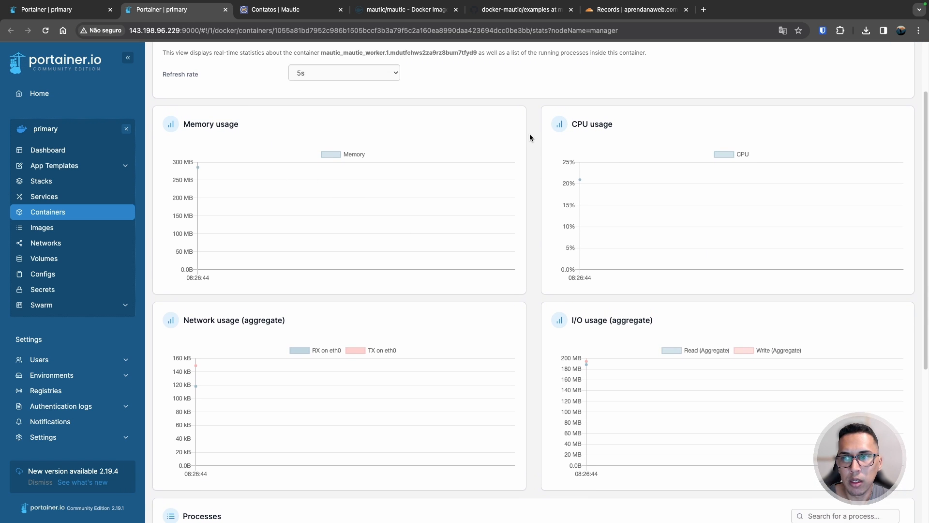
{"action": "scroll", "coordinate": [529, 137], "scroll_direction": "up", "scroll_amount": 3}
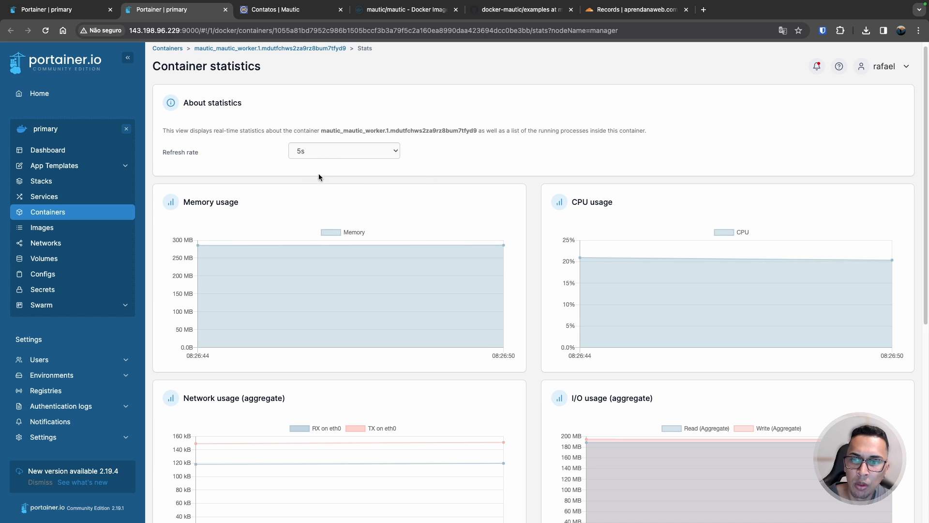
{"action": "mouse_move", "coordinate": [192, 256]}
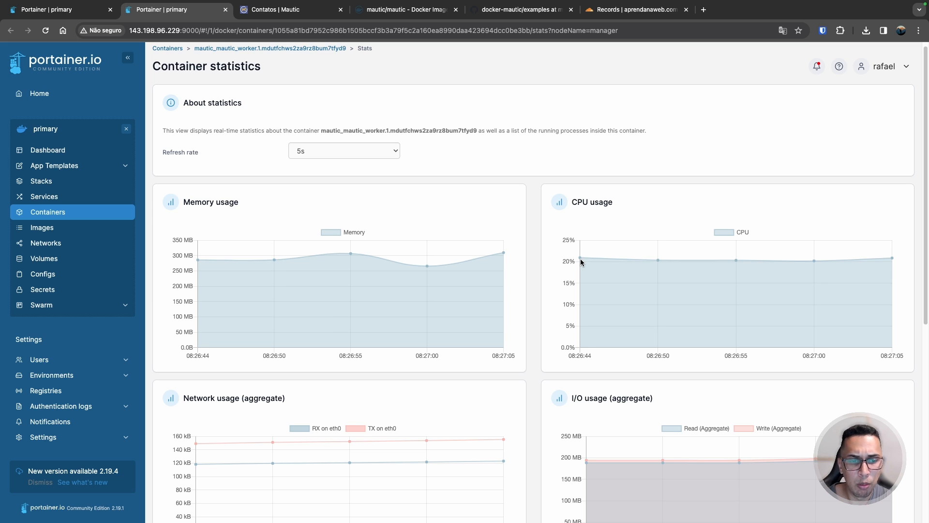
{"action": "mouse_move", "coordinate": [581, 260]}
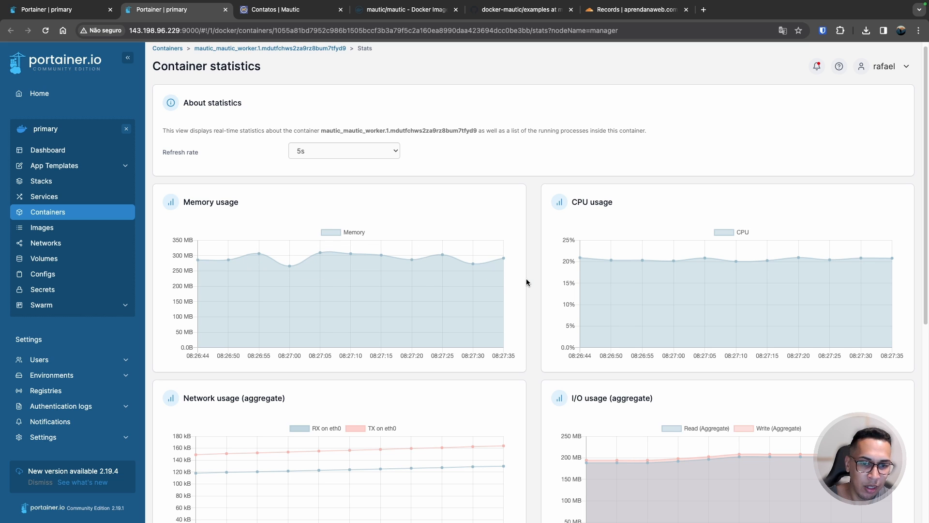
{"action": "scroll", "coordinate": [526, 280], "scroll_direction": "down", "scroll_amount": 1}
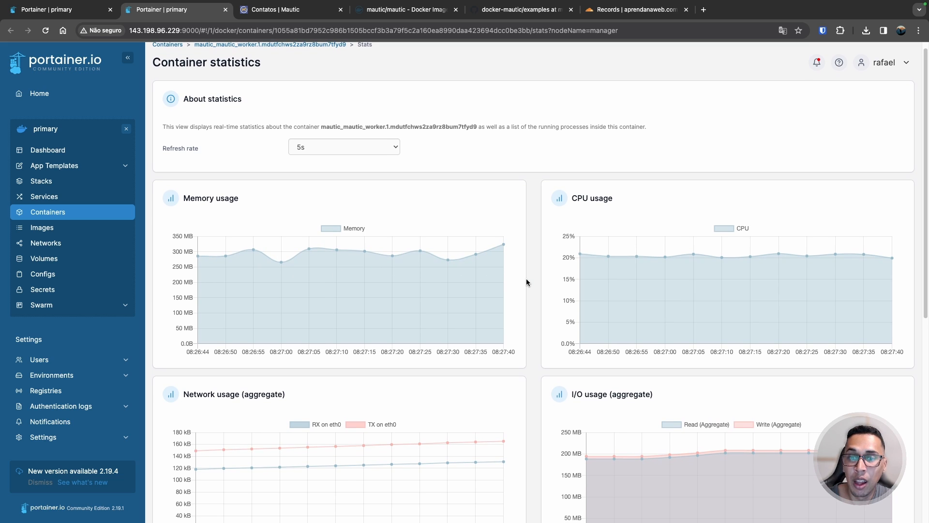
{"action": "scroll", "coordinate": [526, 279], "scroll_direction": "down", "scroll_amount": 5}
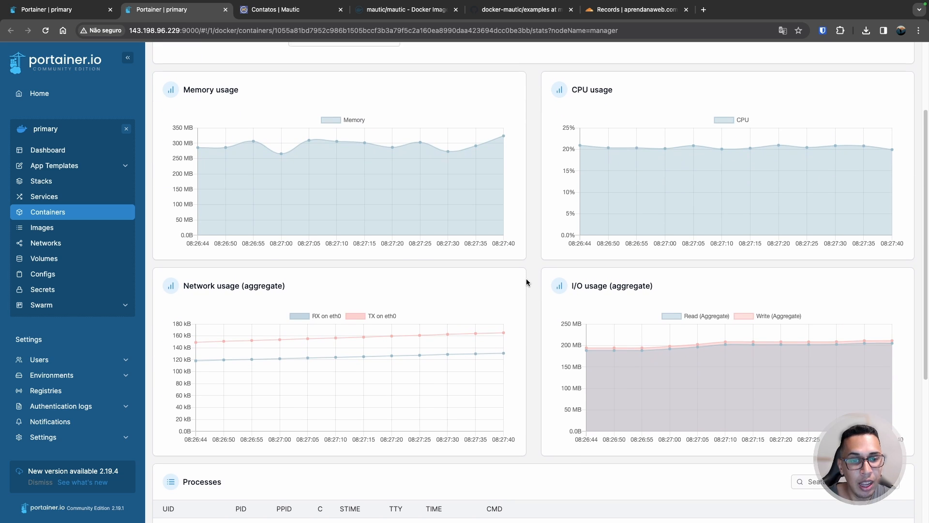
{"action": "scroll", "coordinate": [526, 279], "scroll_direction": "up", "scroll_amount": 5}
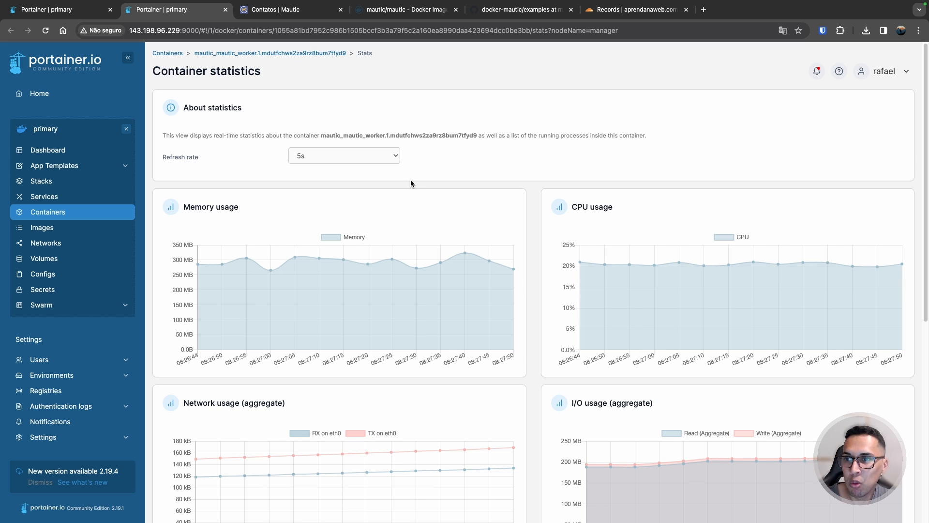
{"action": "left_click", "coordinate": [225, 9]}
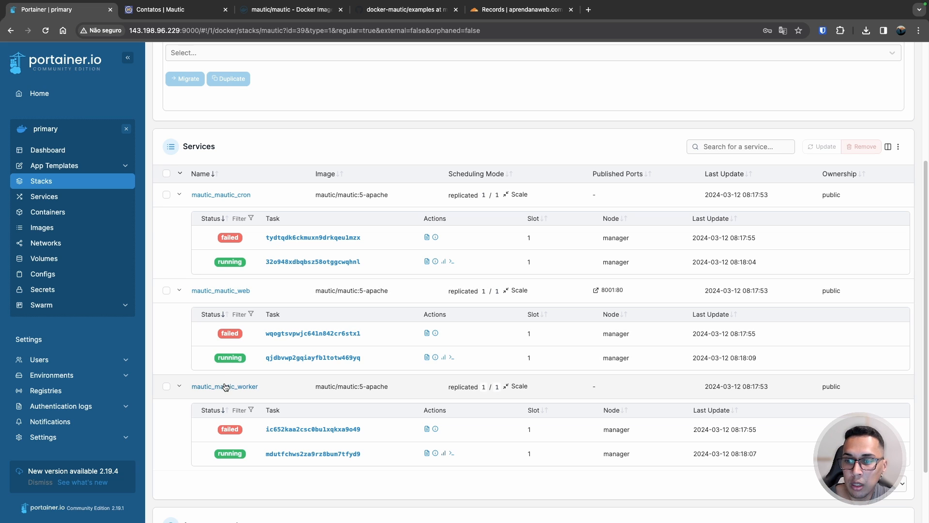
In the mautic_mautic_worker service's resource limits, review the memory limit and move the CPU limit to 0.5.
{"action": "left_click", "coordinate": [226, 386]}
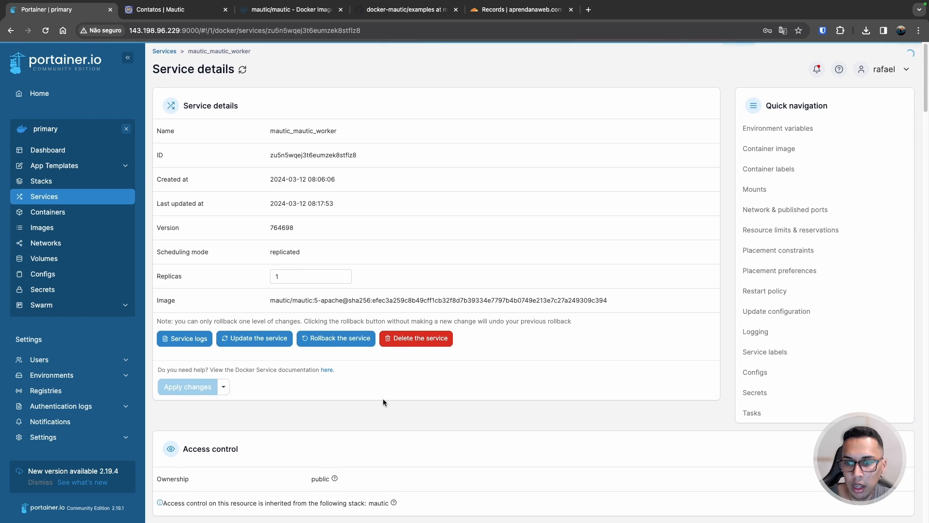
{"action": "scroll", "coordinate": [381, 392], "scroll_direction": "down", "scroll_amount": 15}
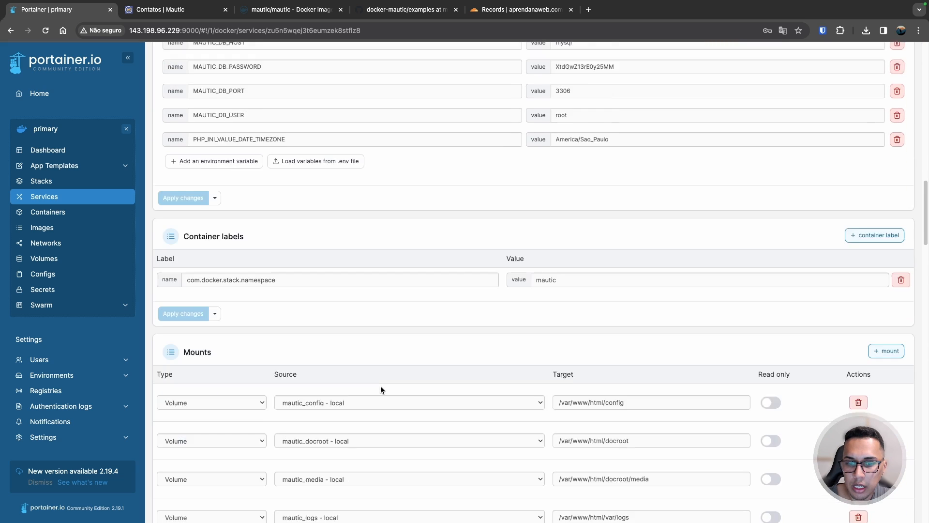
{"action": "scroll", "coordinate": [381, 389], "scroll_direction": "down", "scroll_amount": 20}
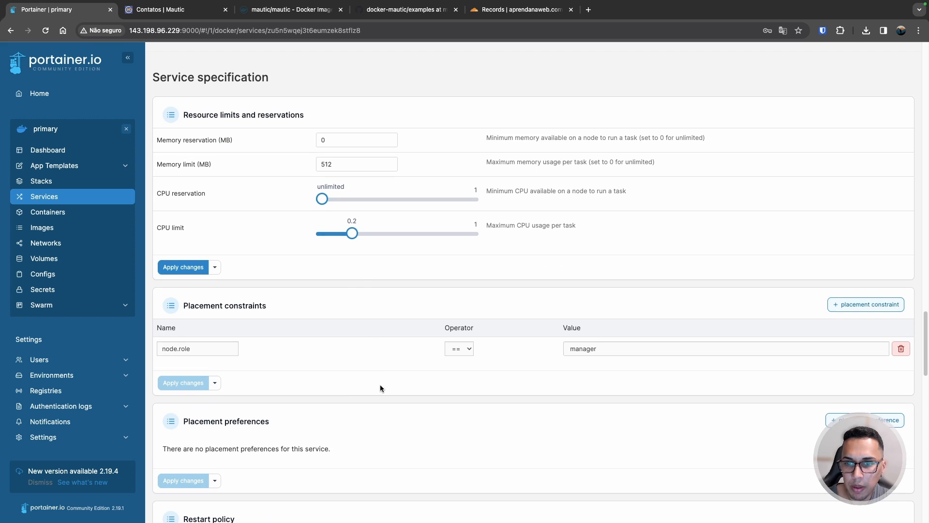
{"action": "double_click", "coordinate": [253, 79]}
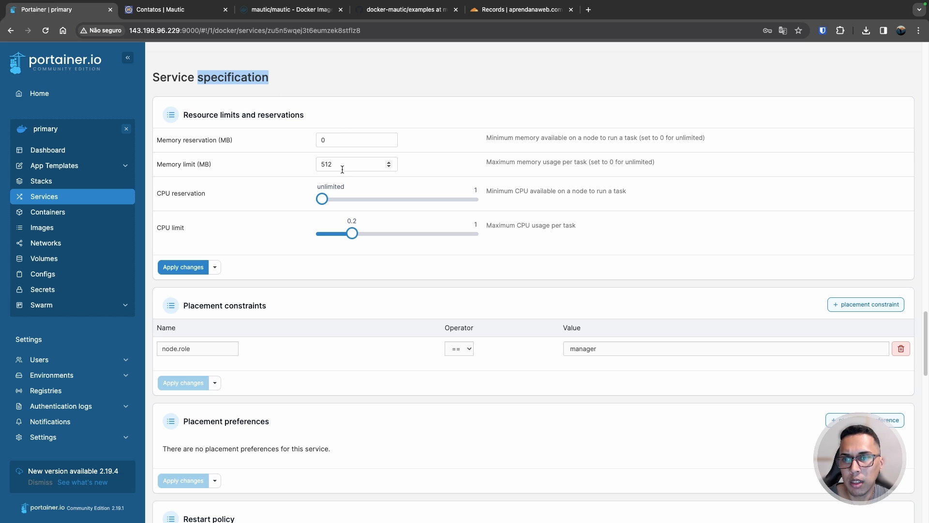
{"action": "left_click_drag", "start_coordinate": [342, 167], "coordinate": [315, 165]}
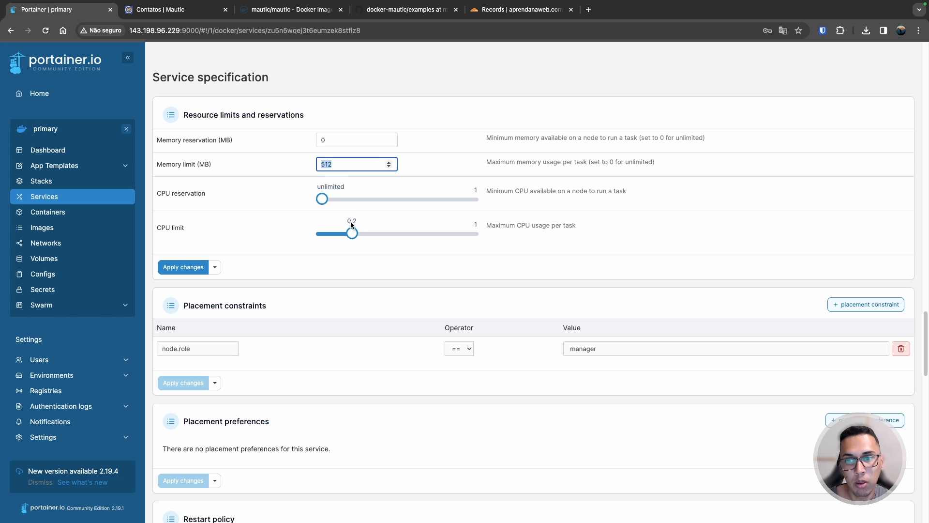
{"action": "left_click_drag", "start_coordinate": [351, 233], "coordinate": [358, 234]}
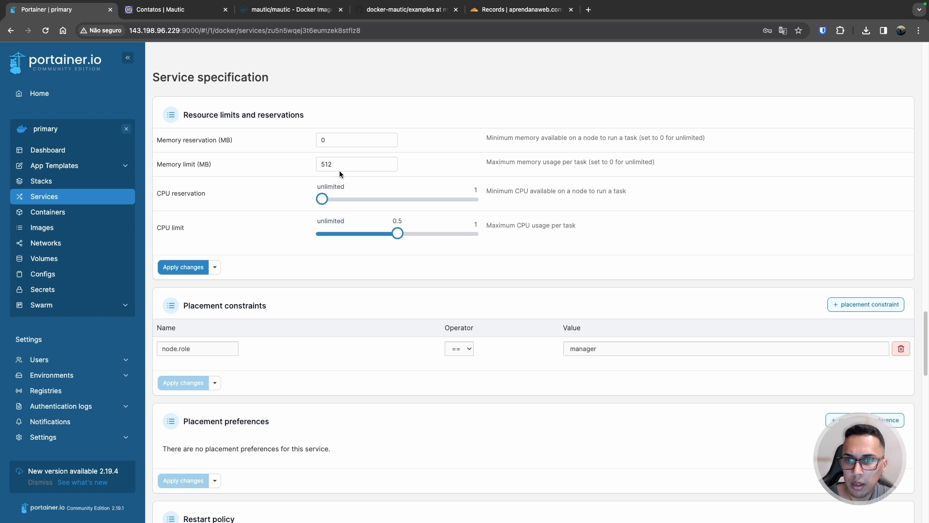
{"action": "left_click_drag", "start_coordinate": [331, 164], "coordinate": [312, 167]}
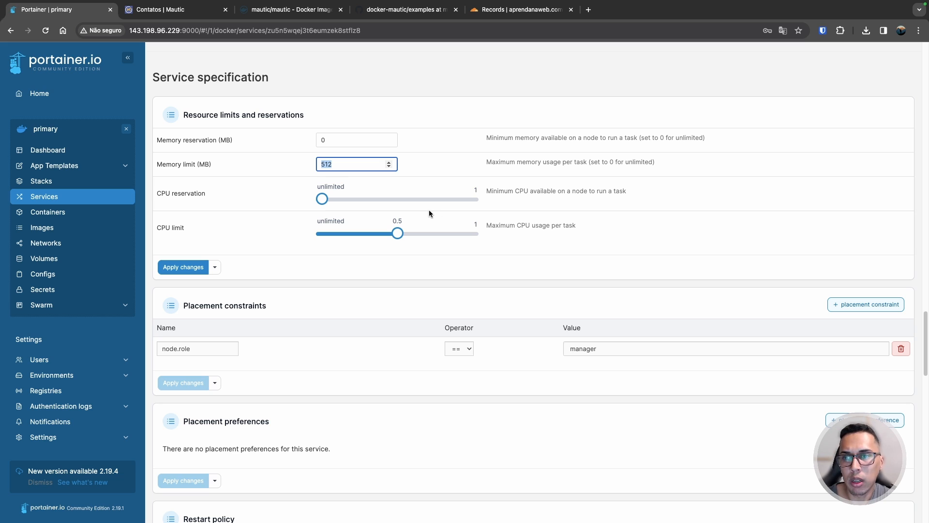
Switch to Mautic and open the Painel de Controle dashboard.
{"action": "left_click", "coordinate": [124, 18]}
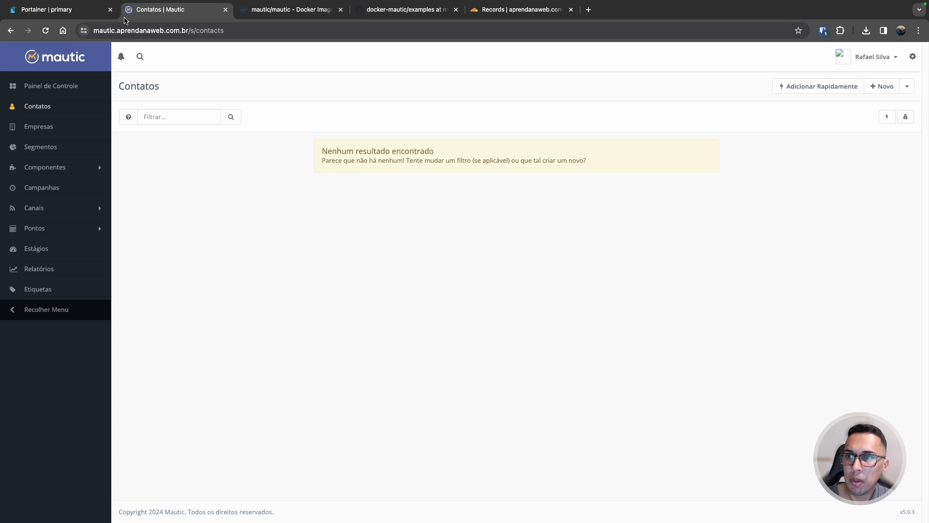
{"action": "left_click", "coordinate": [62, 87]}
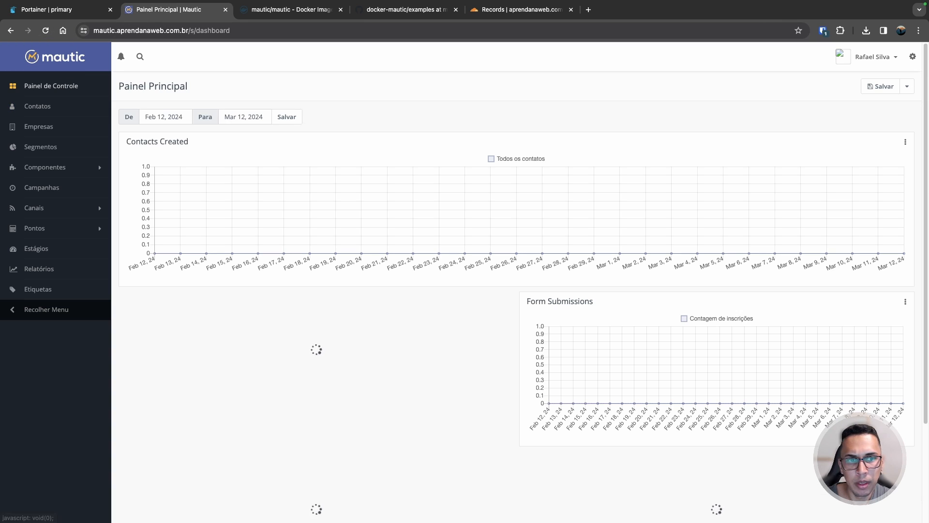